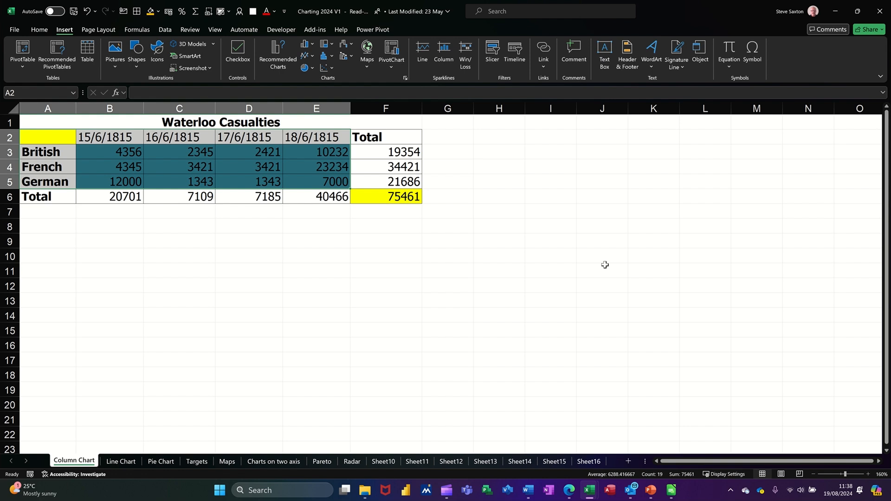
# Insert a 2D clustered column chart from the range A2:E5, covering the four dates and the British, French and German rows
pyautogui.click(253, 256)
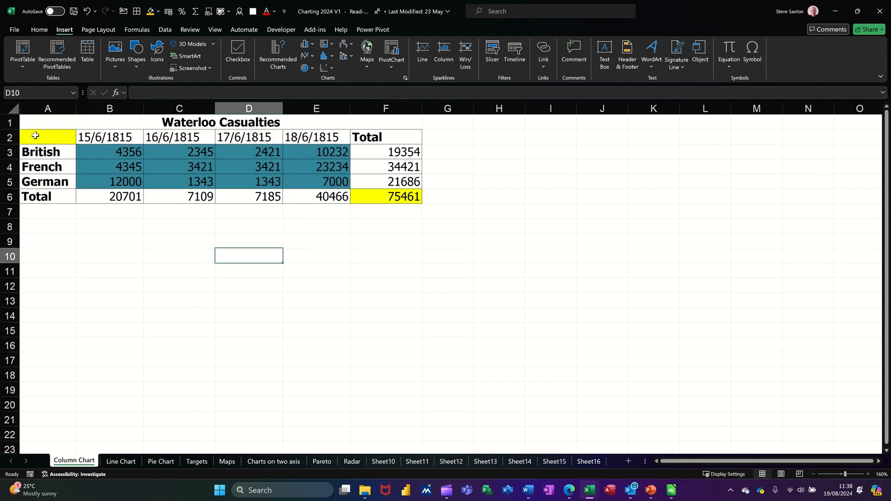
pyautogui.moveTo(42, 136); pyautogui.dragTo(306, 179)
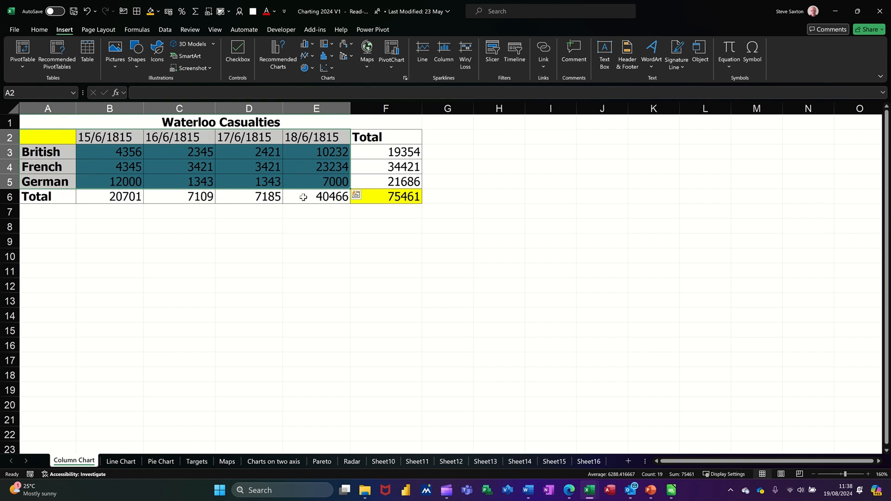
pyautogui.click(43, 31)
pyautogui.click(60, 30)
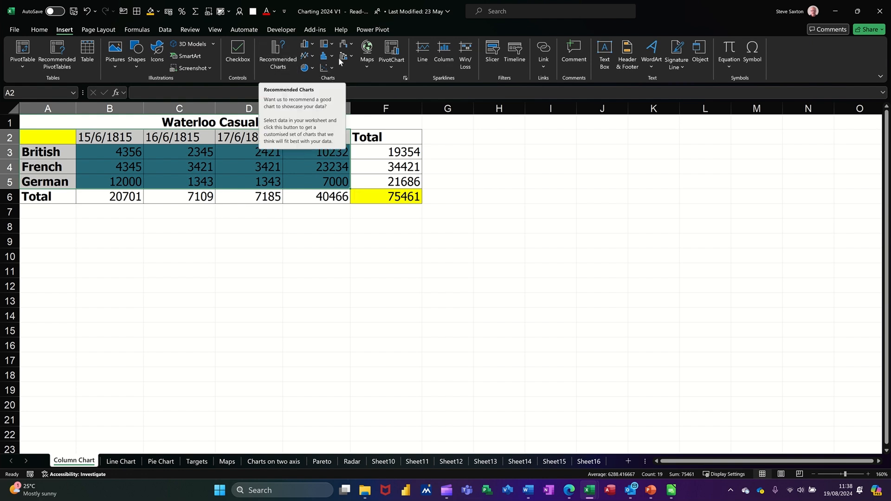
pyautogui.click(313, 47)
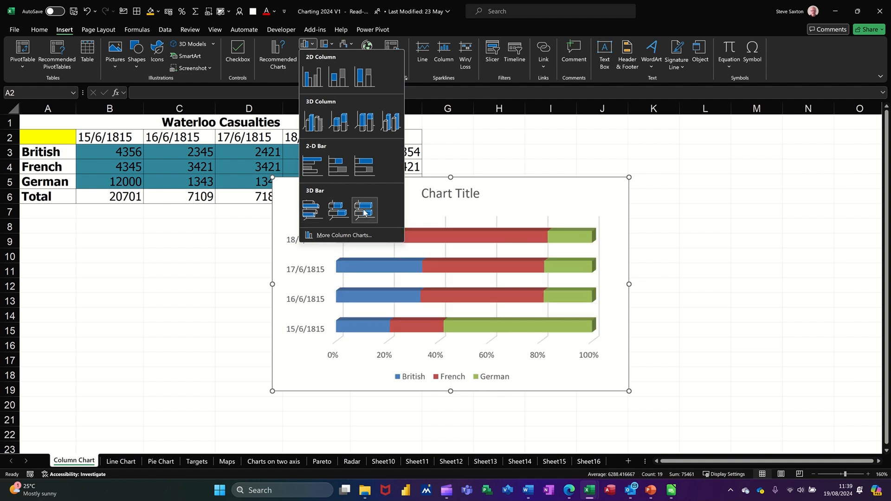
pyautogui.click(312, 77)
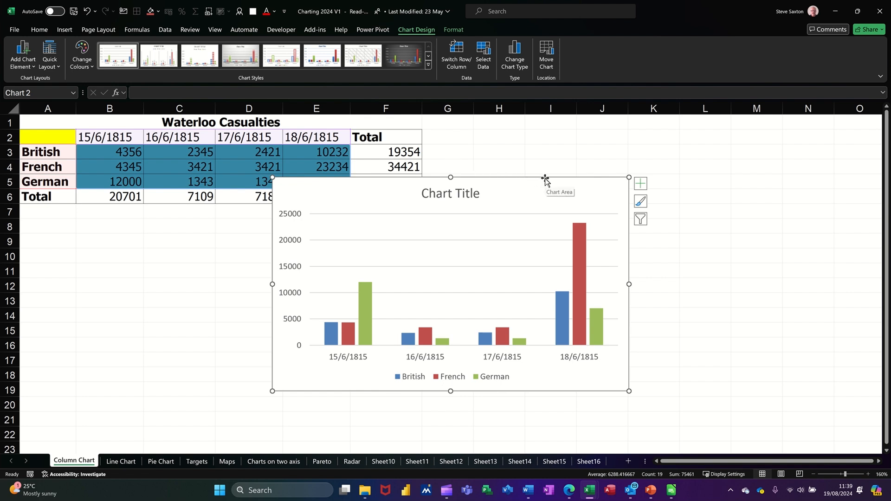
# Move the chart directly below the casualties table and widen it to about 19 cm
pyautogui.moveTo(546, 180); pyautogui.dragTo(295, 212)
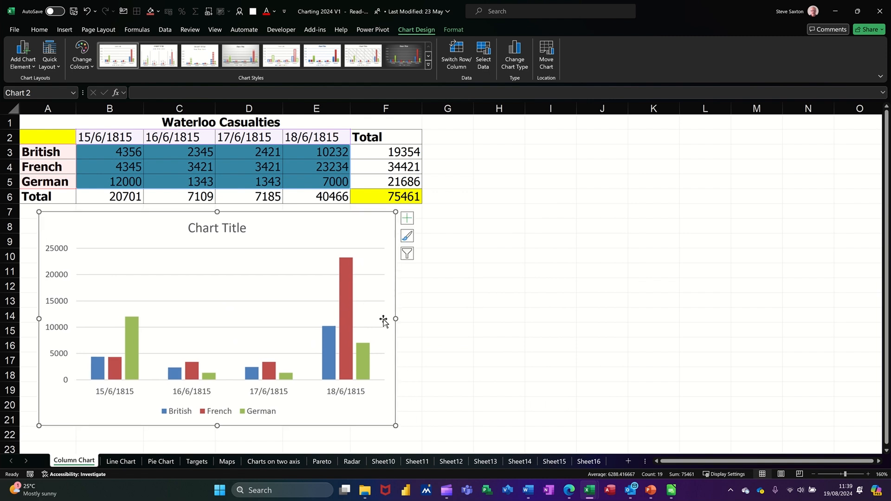
pyautogui.moveTo(395, 317); pyautogui.dragTo(577, 317)
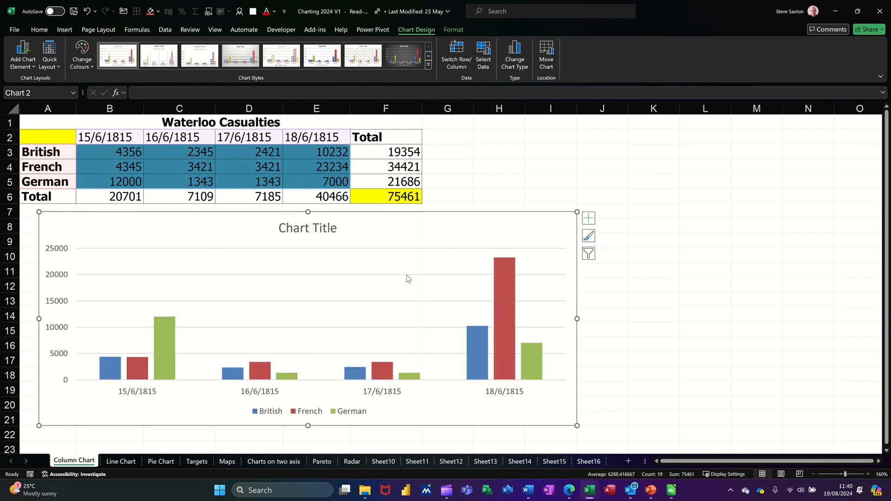
# Link the chart title to the table heading with the formula ='Column Chart'!$A$1:$F$1
pyautogui.click(330, 230)
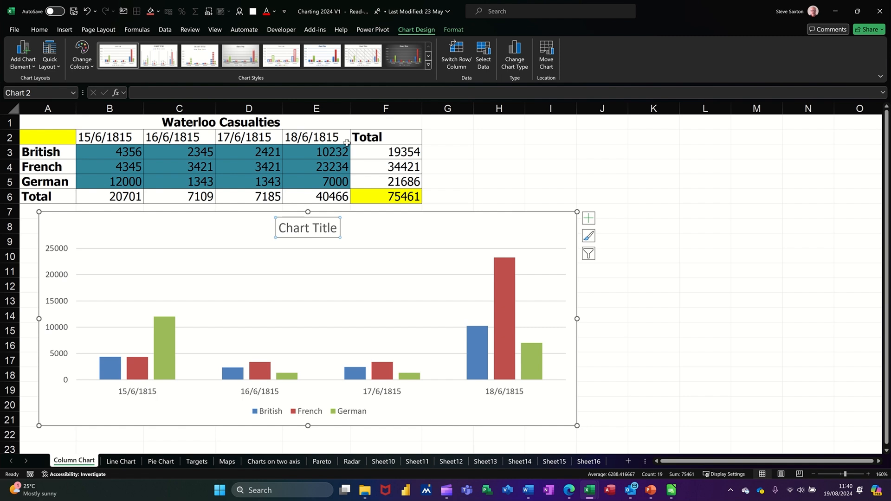
pyautogui.click(206, 94)
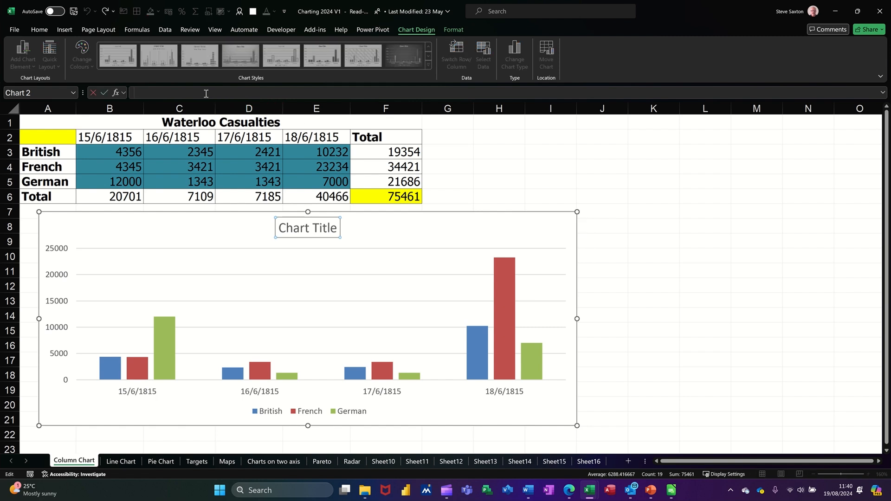
pyautogui.click(214, 123)
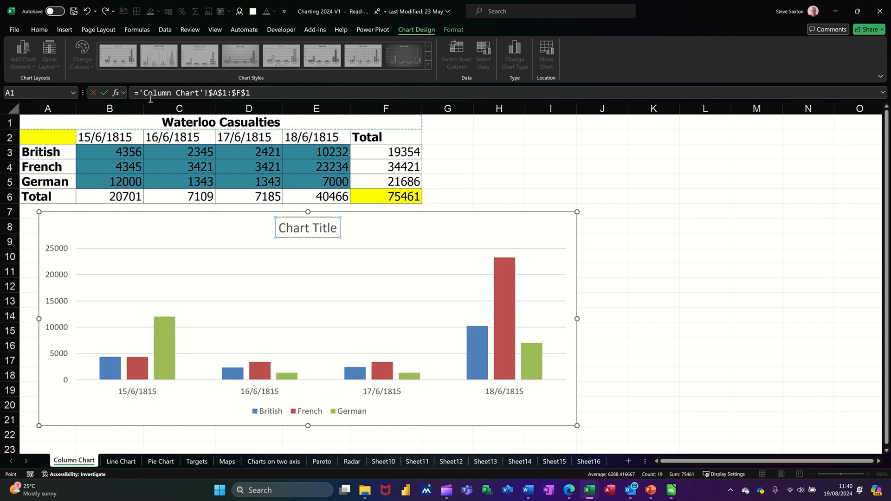
pyautogui.click(105, 93)
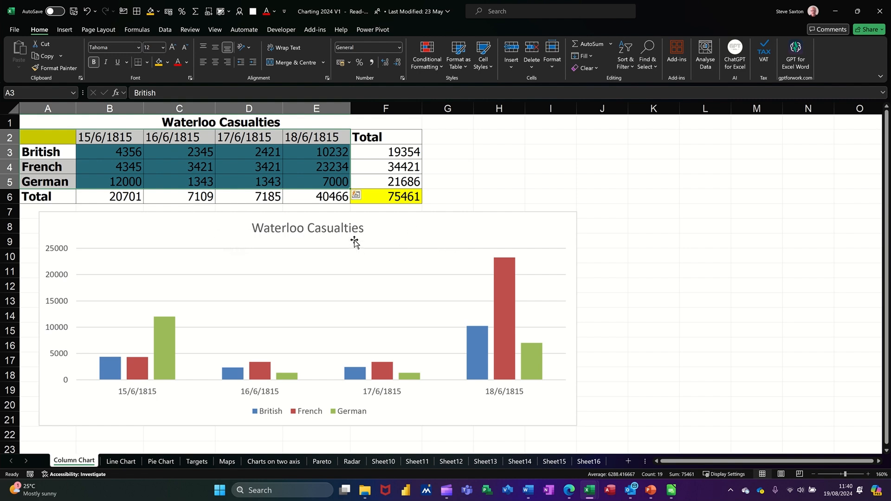
# Test the linked chart title by replacing the heading in A1 with "dfdfd", and undo the change
pyautogui.click(256, 123)
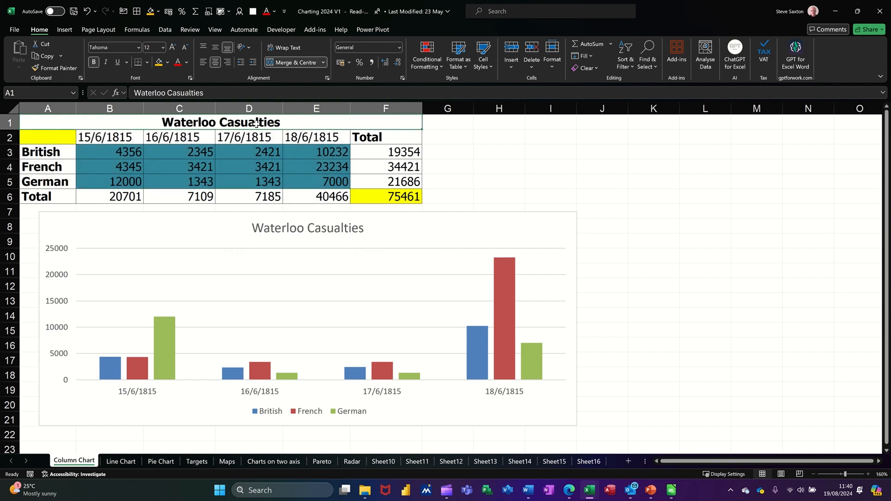
pyautogui.write('dfdfd')
pyautogui.press('Return')
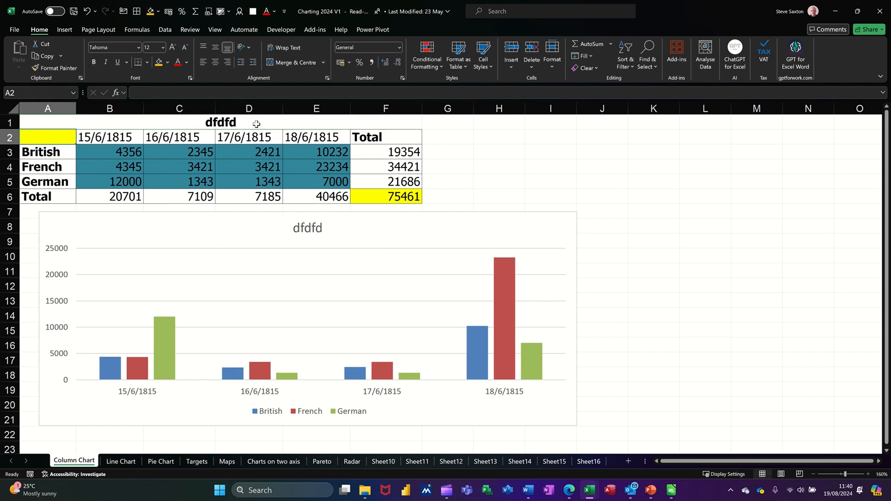
pyautogui.hotkey('ctrl', 'z')
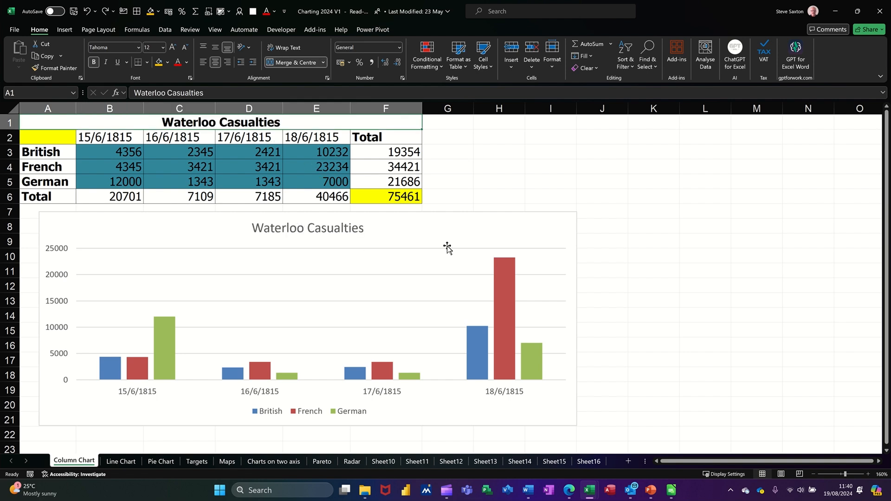
# Add data labels to the columns of the Waterloo Casualties chart
pyautogui.click(496, 220)
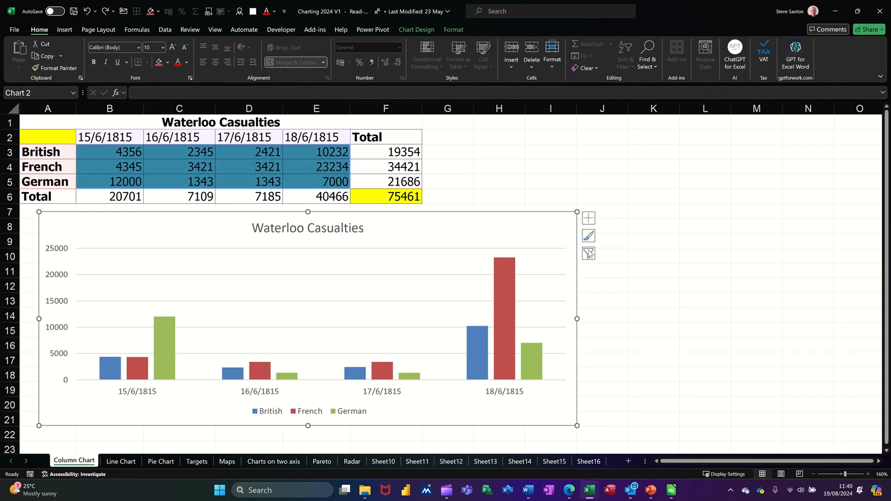
pyautogui.click(588, 219)
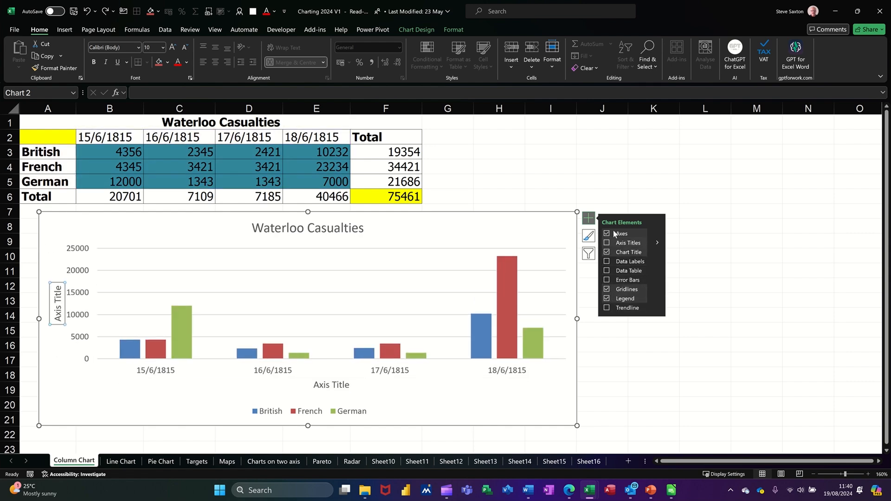
pyautogui.click(607, 261)
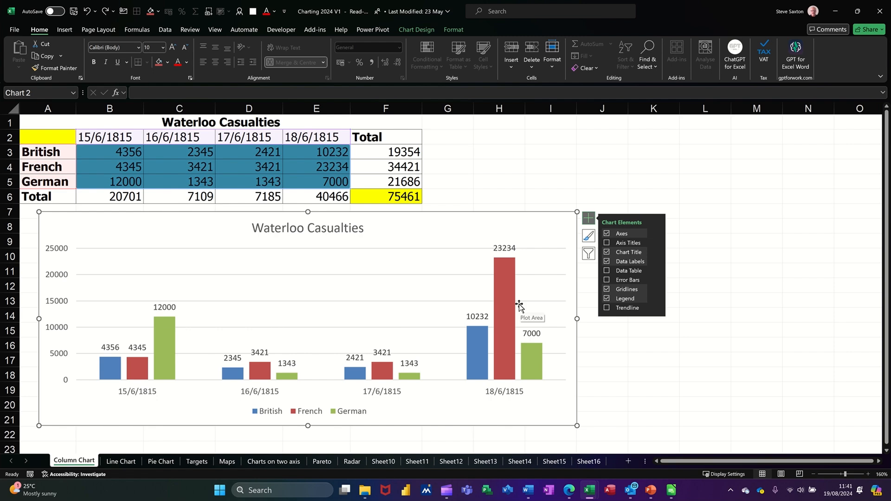
# Apply the chart style with a dark grey background and bevelled columns to the chart
pyautogui.click(588, 237)
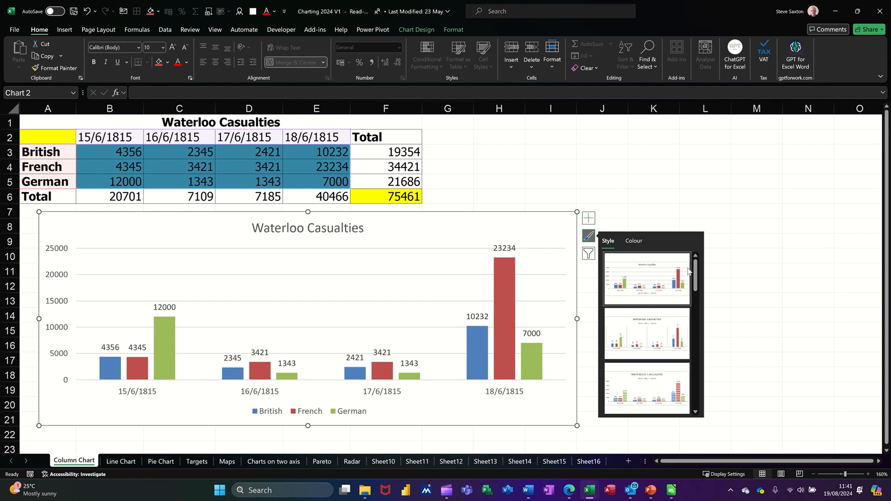
pyautogui.moveTo(695, 272); pyautogui.dragTo(695, 339)
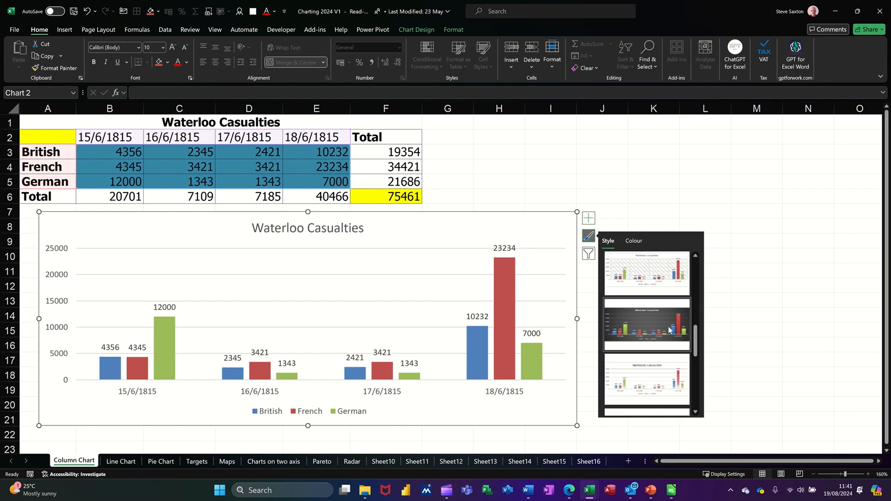
pyautogui.click(634, 321)
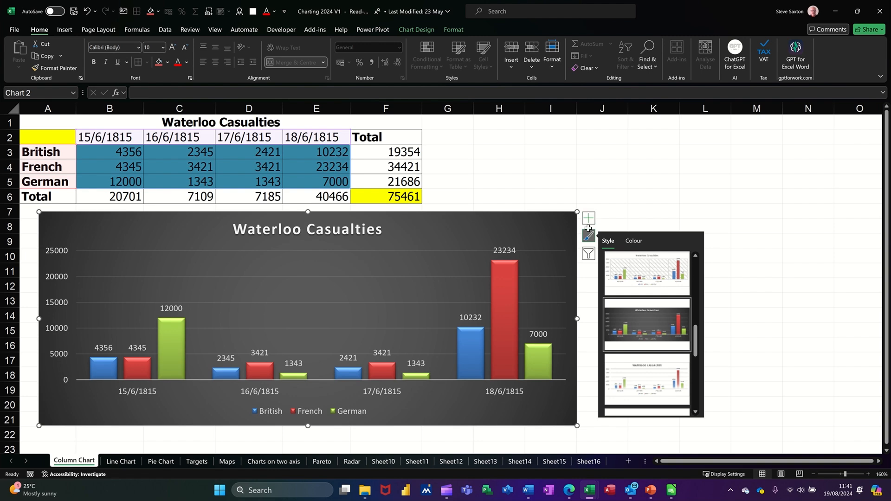
pyautogui.click(417, 30)
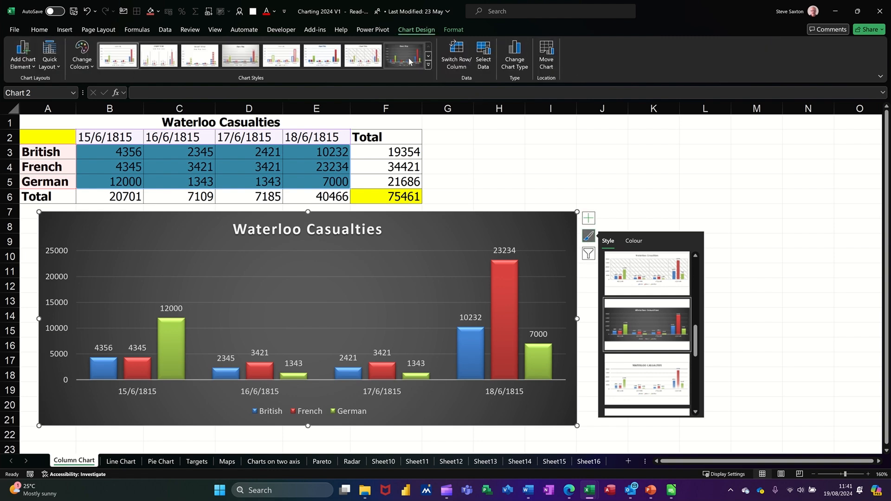
pyautogui.click(453, 31)
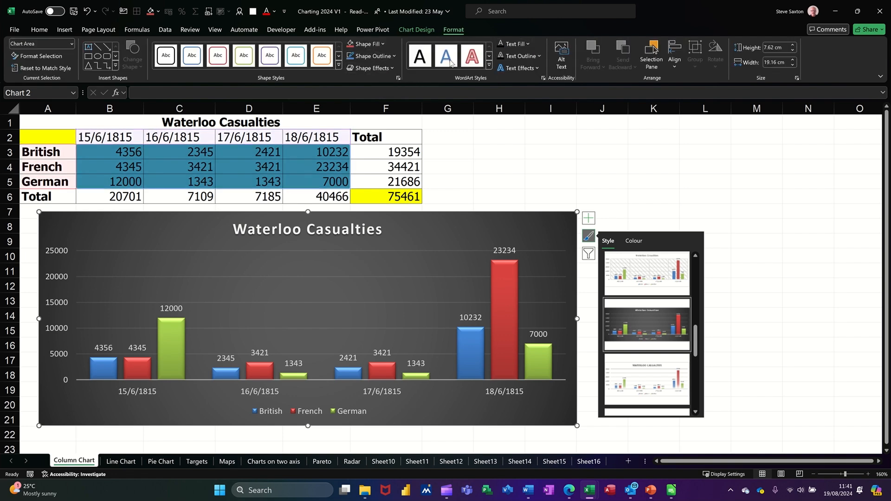
# Filter the French series out of the chart, and restore it with the chart filters
pyautogui.click(589, 254)
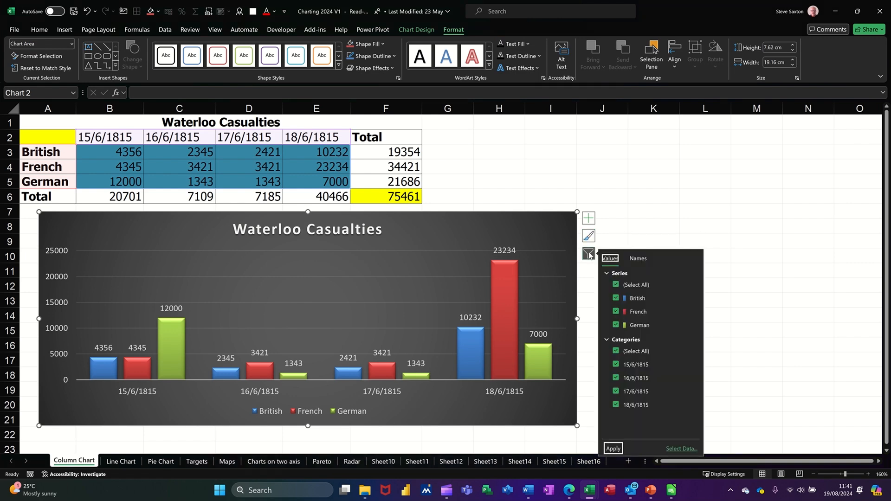
pyautogui.click(617, 312)
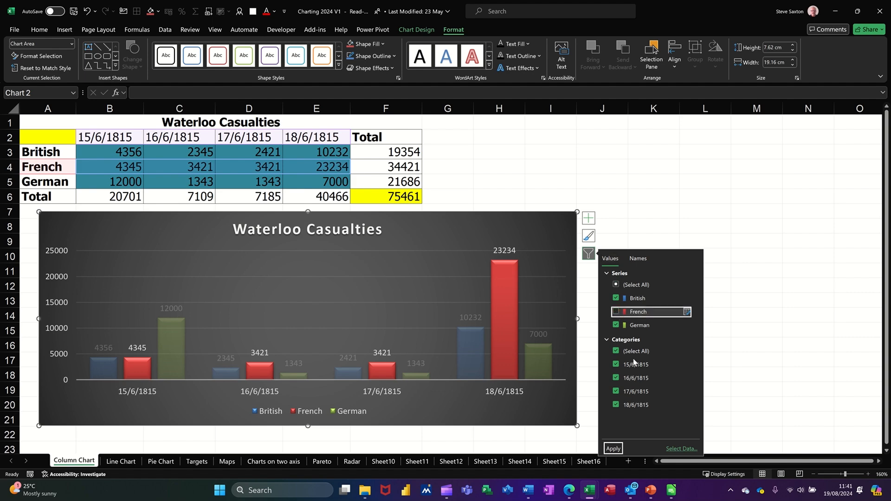
pyautogui.click(618, 448)
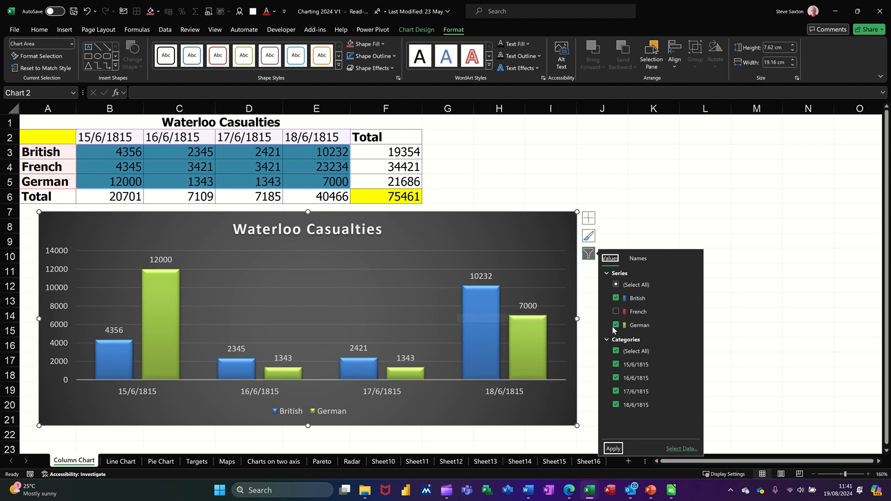
pyautogui.click(616, 311)
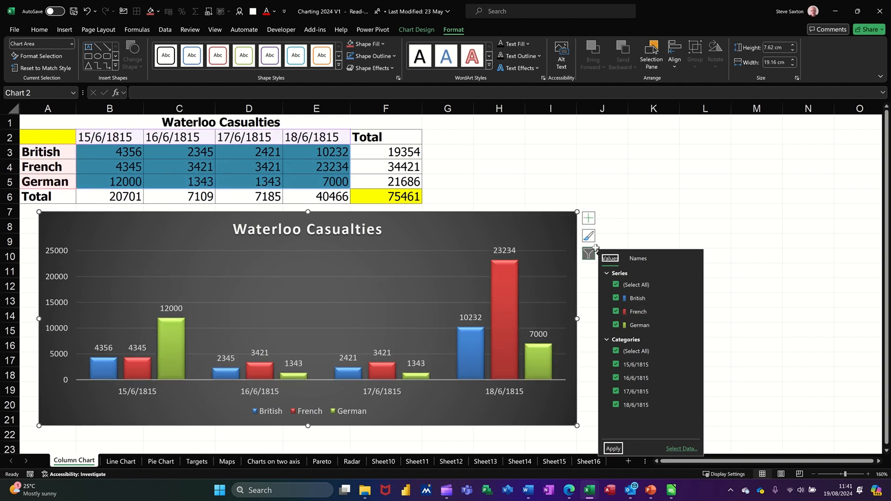
pyautogui.click(555, 220)
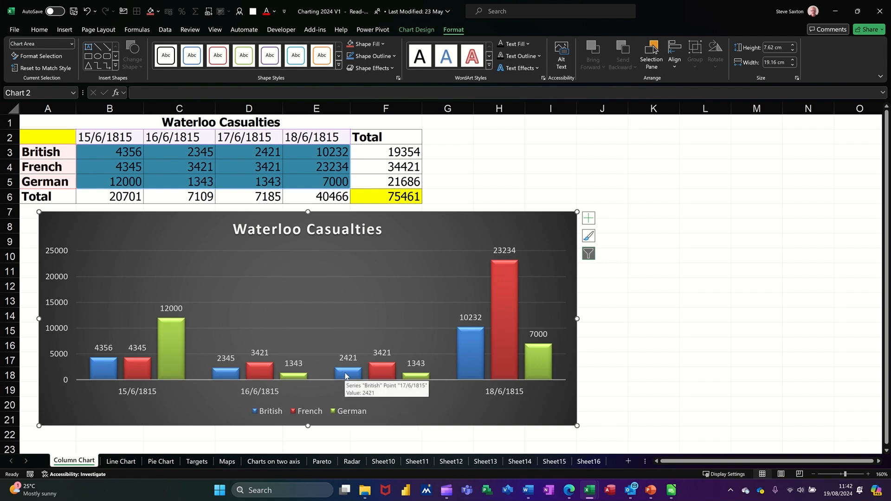
# Open the chart area's formatting options and examine those of the chart title, the French series and the legend
pyautogui.doubleClick(556, 229)
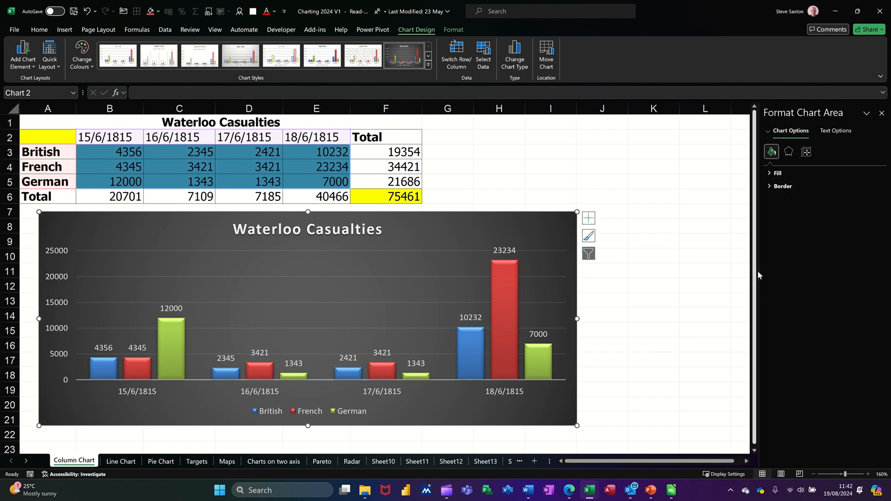
pyautogui.moveTo(760, 271); pyautogui.dragTo(695, 274)
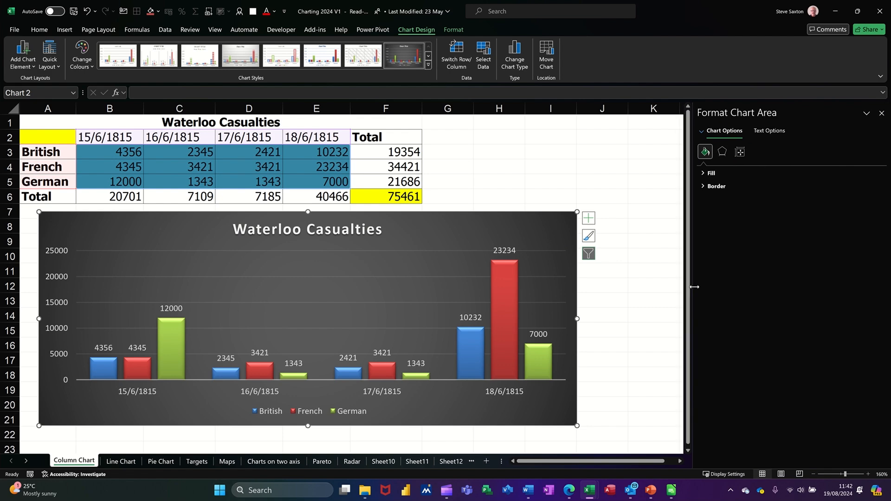
pyautogui.click(349, 232)
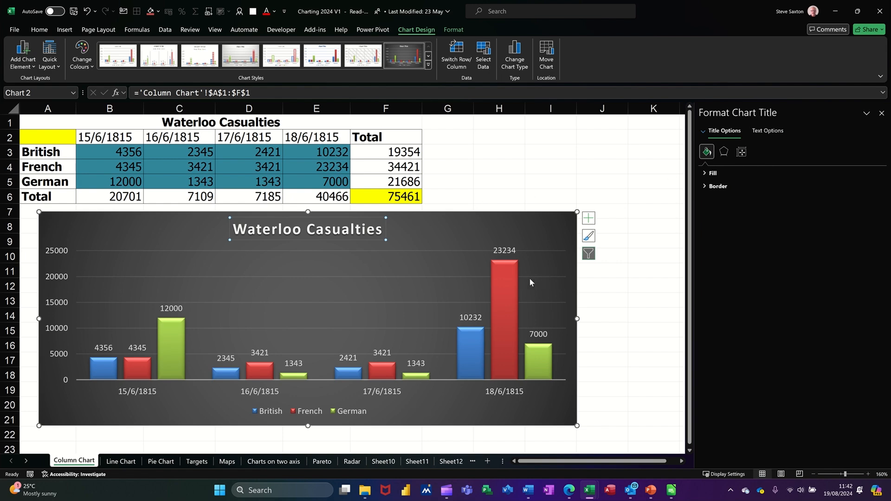
pyautogui.click(505, 283)
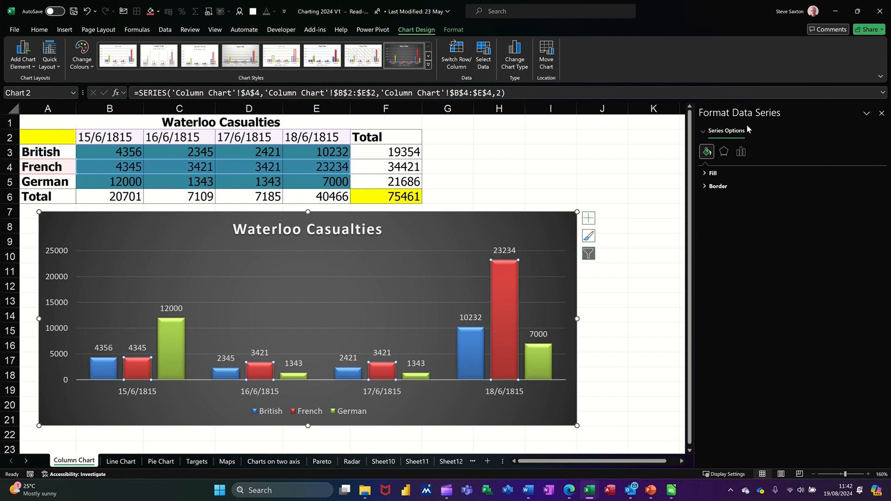
pyautogui.click(351, 413)
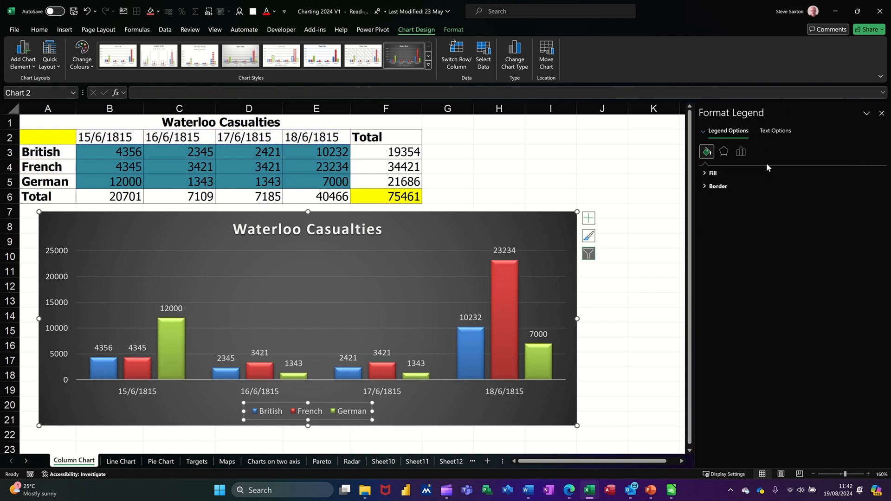
pyautogui.click(561, 222)
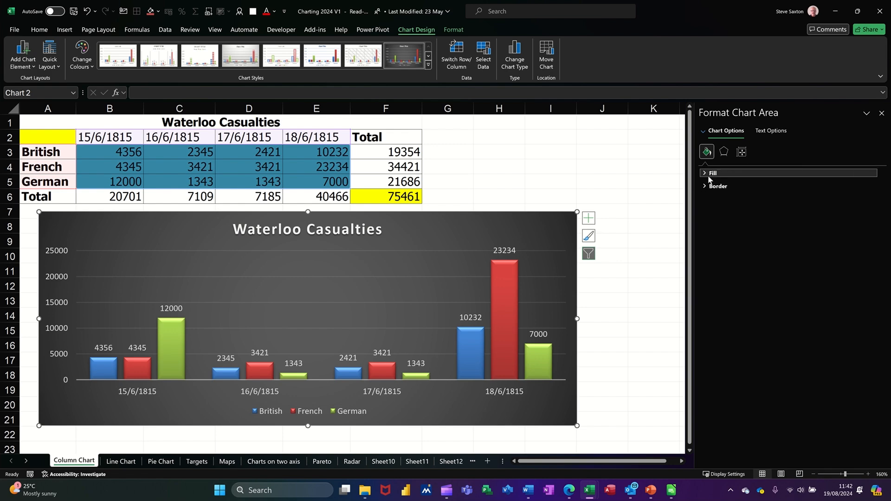
# Show the Shadow and Glow effect settings of the chart area
pyautogui.click(723, 153)
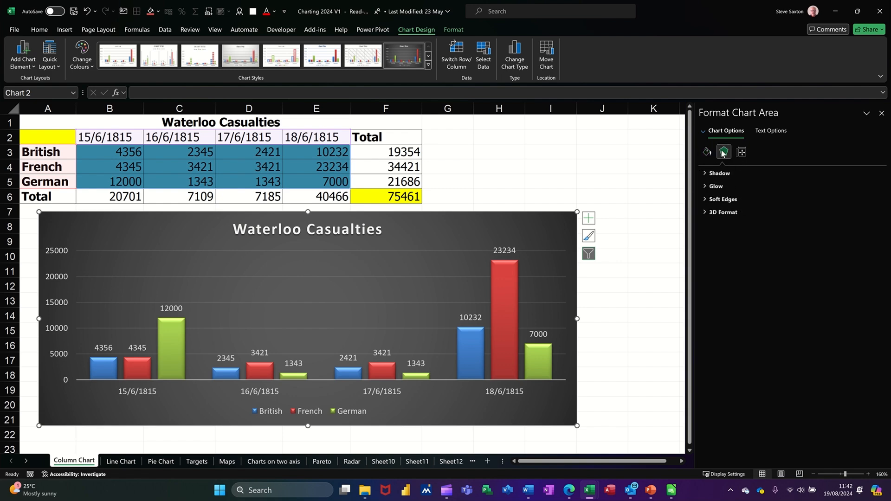
pyautogui.click(705, 174)
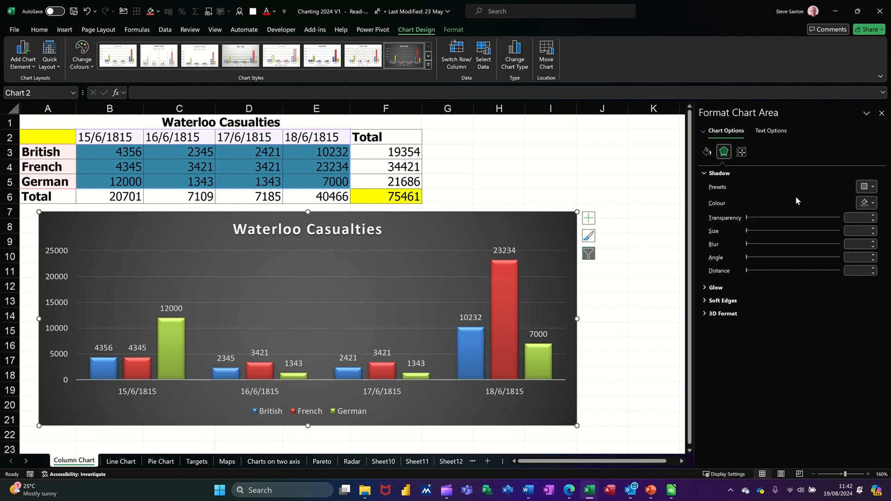
pyautogui.click(702, 287)
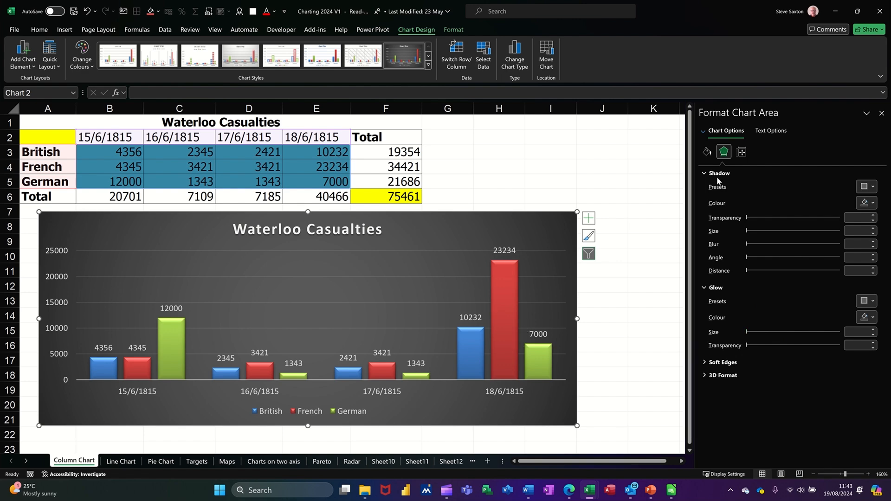
# Show the Size and Properties settings of the chart area
pyautogui.click(742, 152)
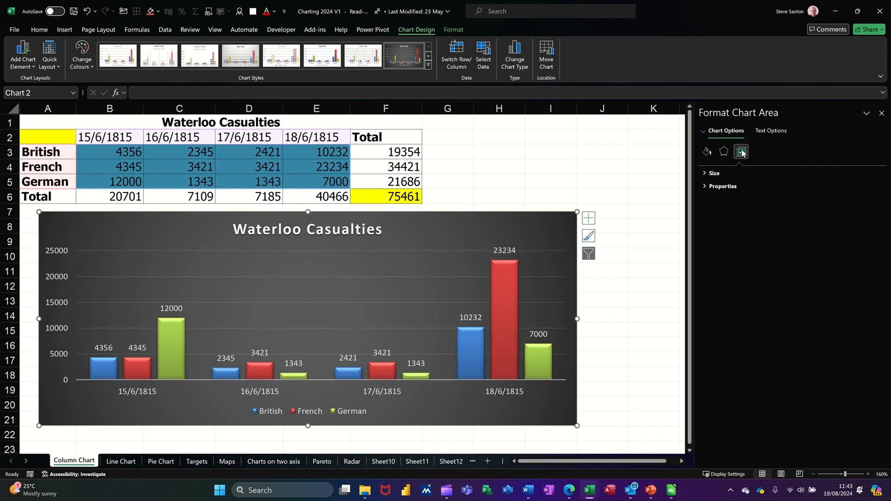
pyautogui.click(704, 173)
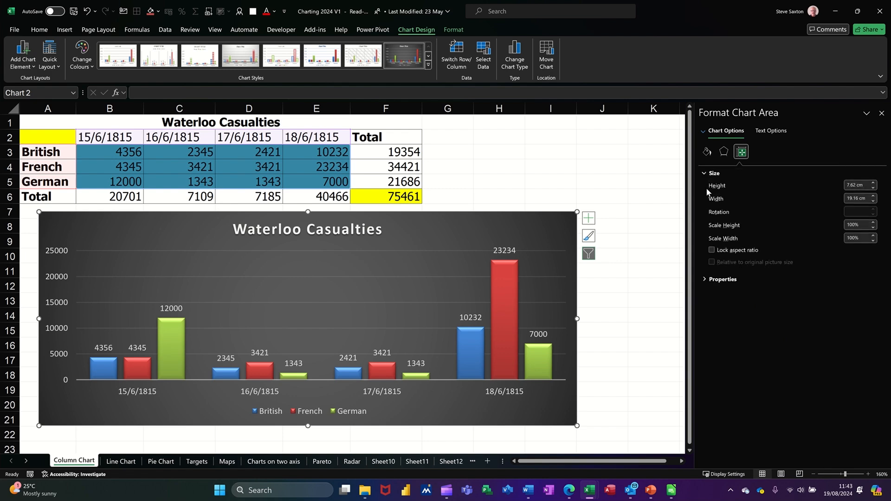
pyautogui.click(705, 279)
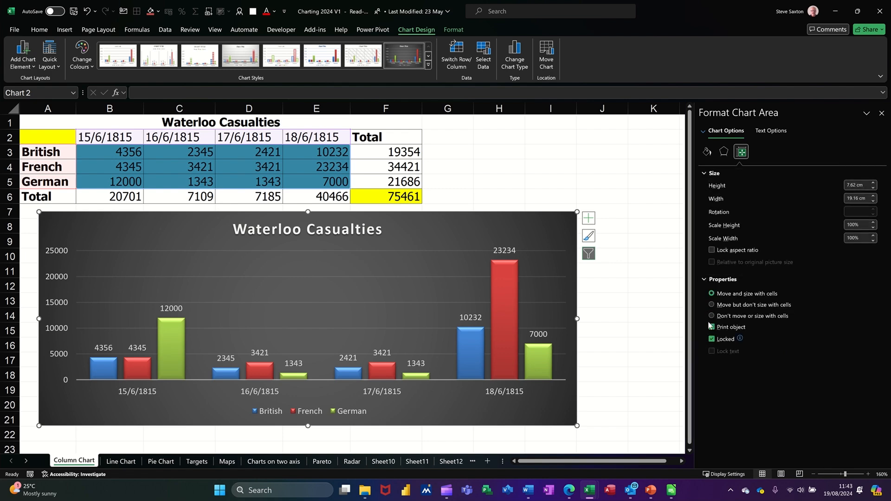
# Set the chart area to no fill and the chart's text colour to Automatic
pyautogui.click(707, 152)
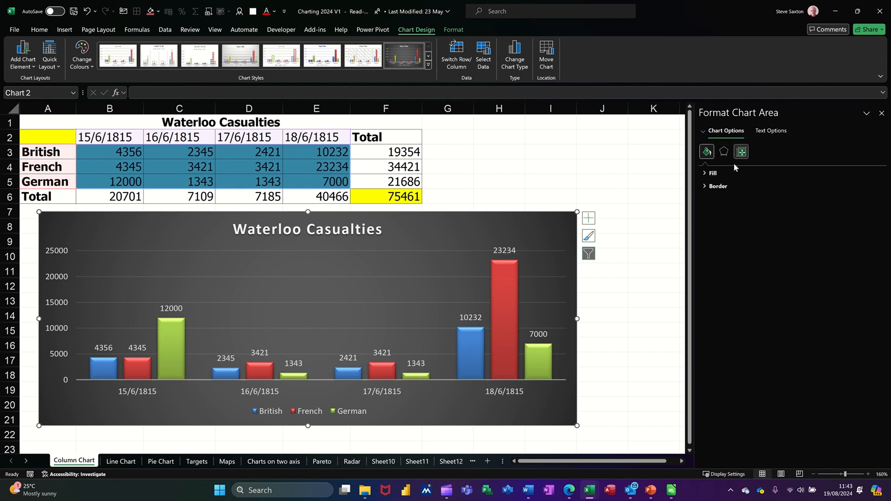
pyautogui.click(706, 173)
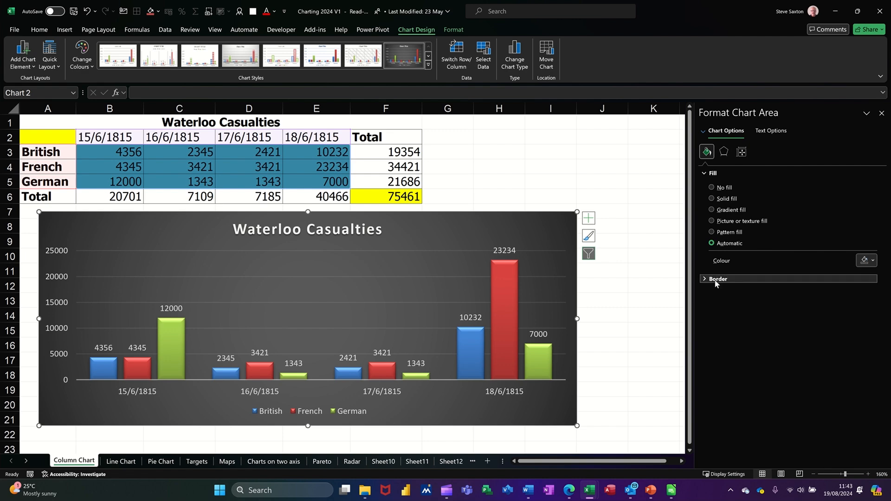
pyautogui.click(712, 187)
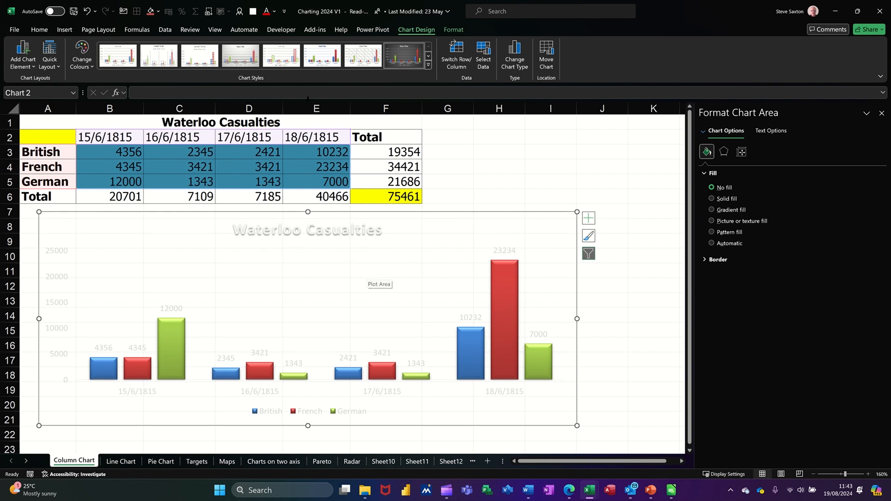
pyautogui.click(275, 12)
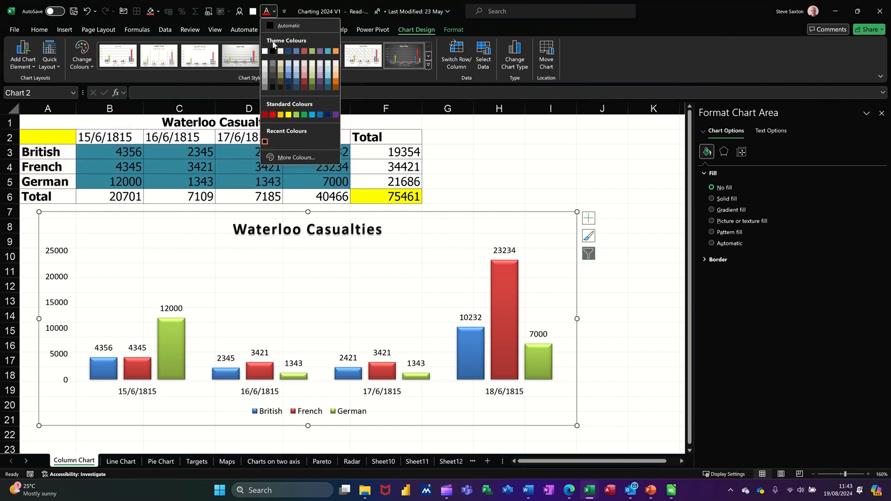
pyautogui.click(280, 26)
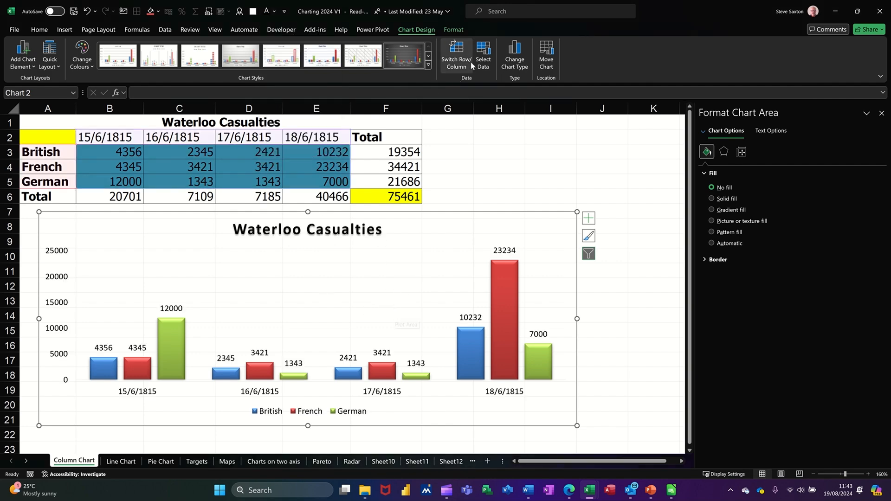
# Examine the chart's format tools and the customisation options offered for the Text Fill command
pyautogui.click(452, 30)
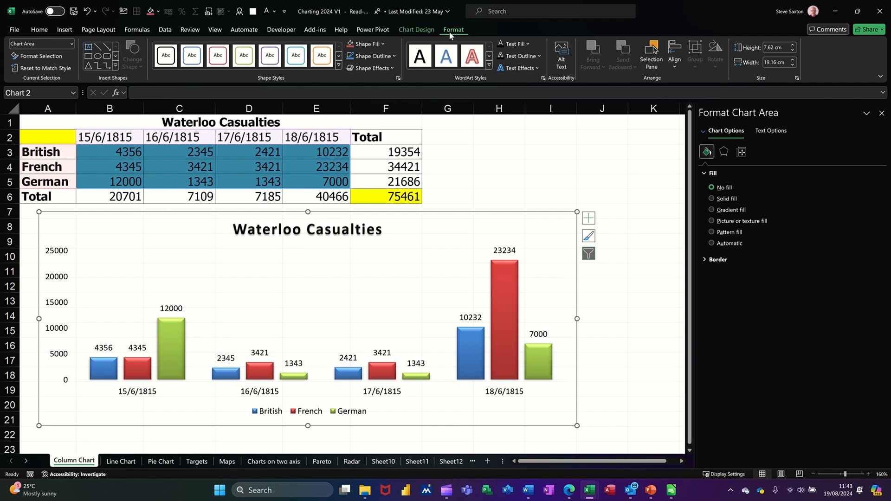
pyautogui.rightClick(509, 46)
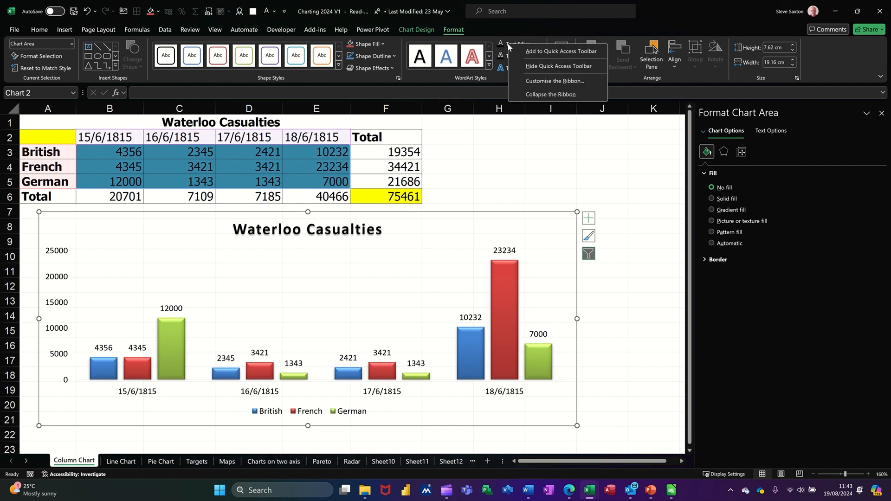
pyautogui.click(535, 40)
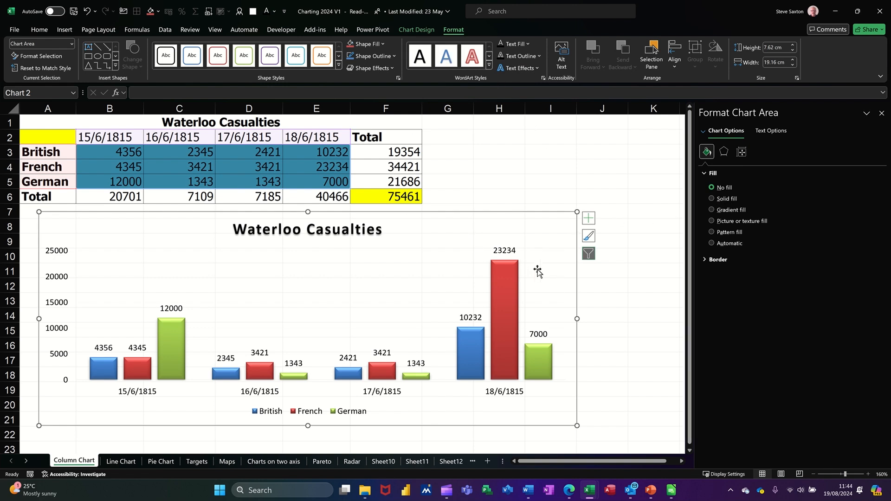
# Give the chart area a solid fill in standard Orange with 53% transparency
pyautogui.click(645, 273)
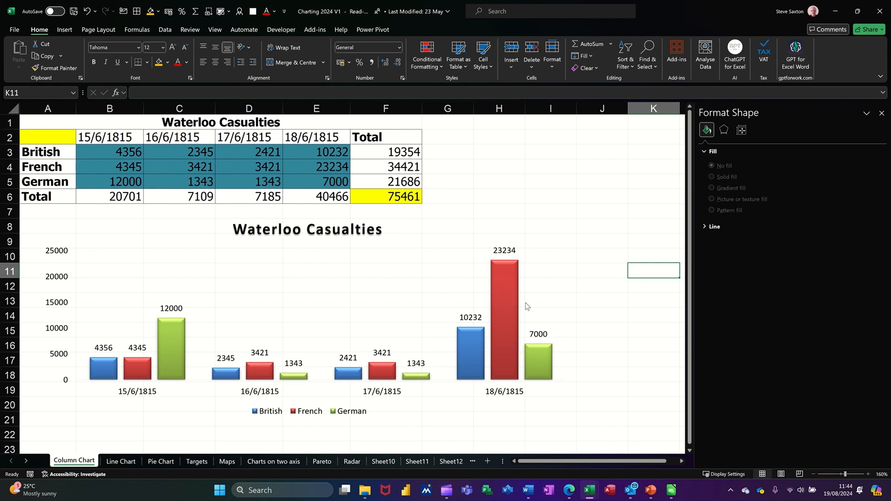
pyautogui.click(540, 256)
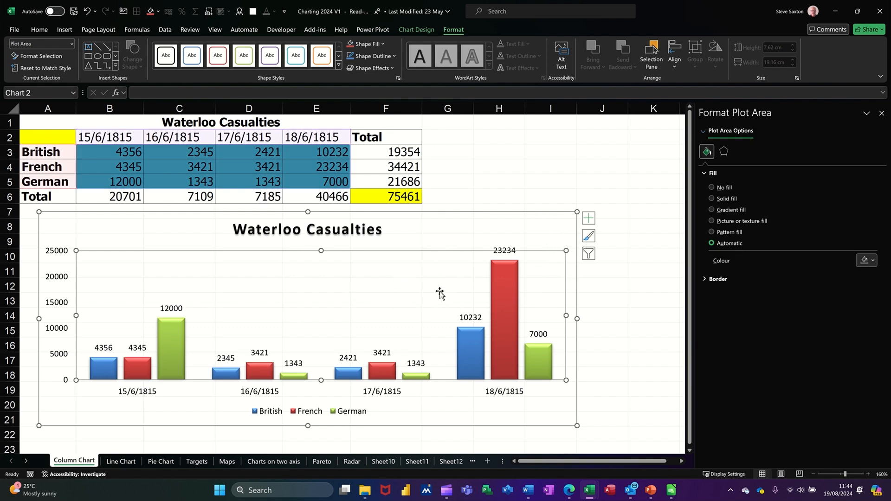
pyautogui.click(563, 228)
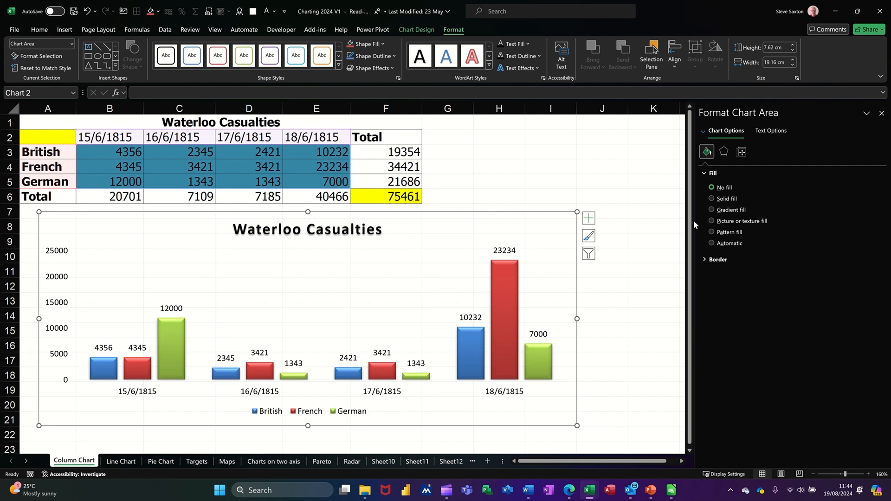
pyautogui.click(712, 198)
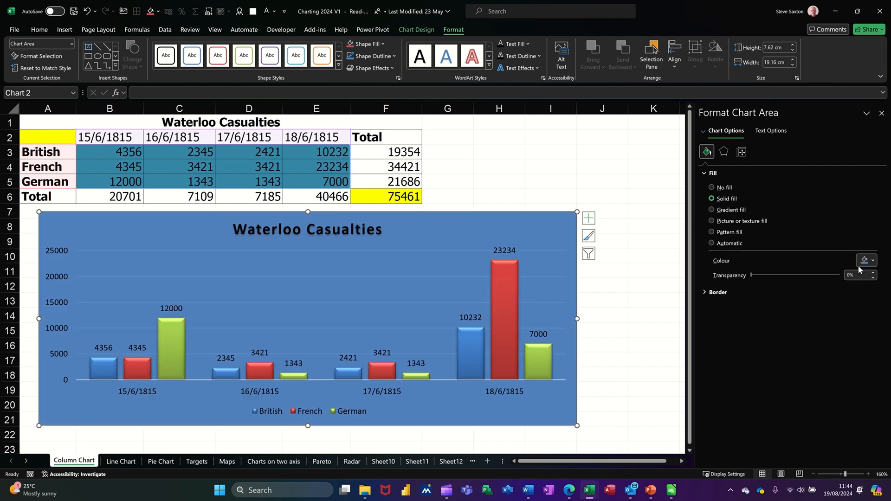
pyautogui.click(873, 261)
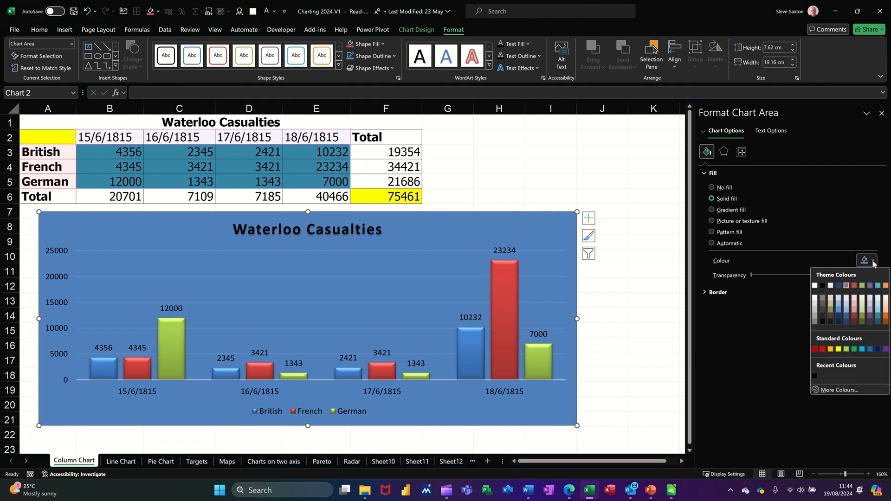
pyautogui.click(831, 349)
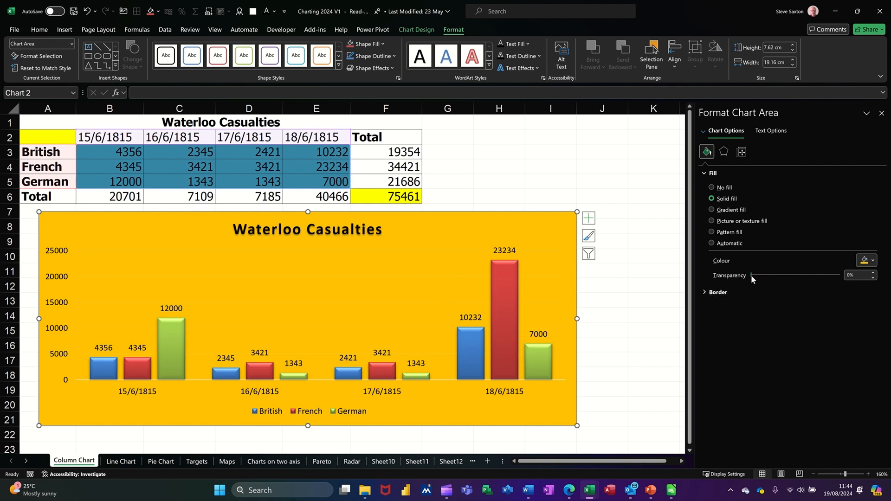
pyautogui.moveTo(751, 275); pyautogui.dragTo(786, 275)
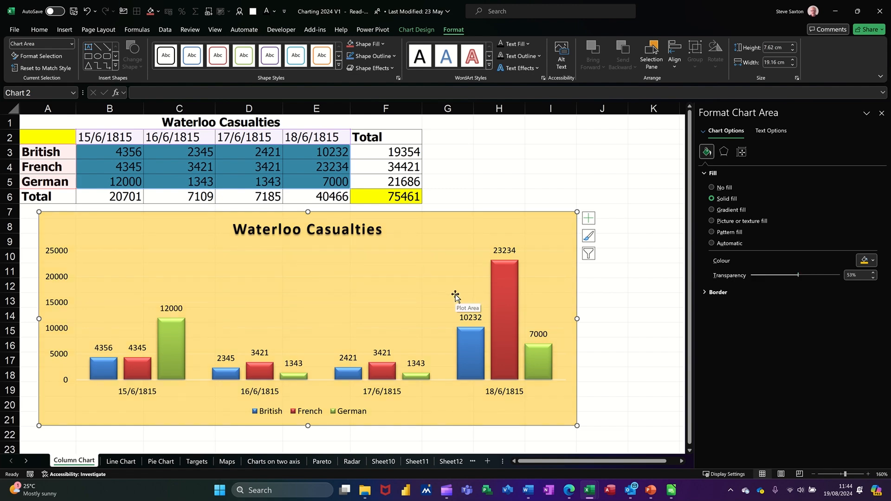
# Give the chart area a gradient fill, remove its two intermediate stops and colour the first stop Dark Red
pyautogui.click(711, 211)
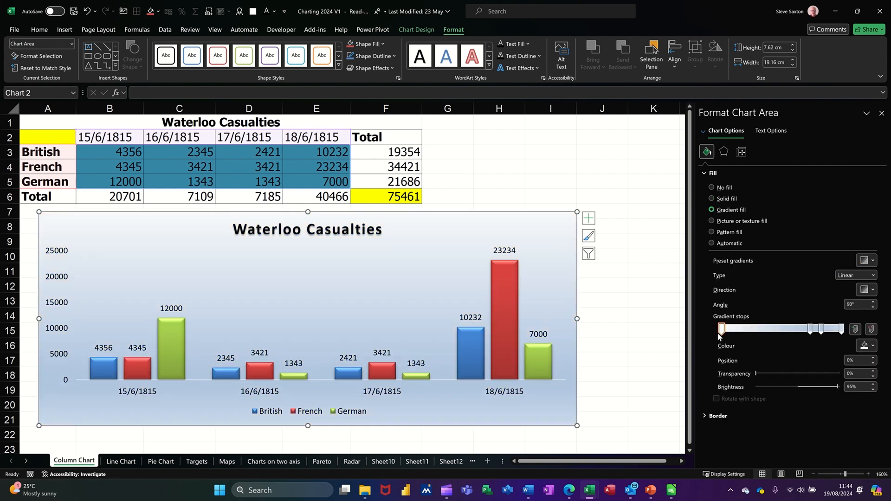
pyautogui.click(810, 329)
pyautogui.moveTo(810, 349); pyautogui.dragTo(818, 350)
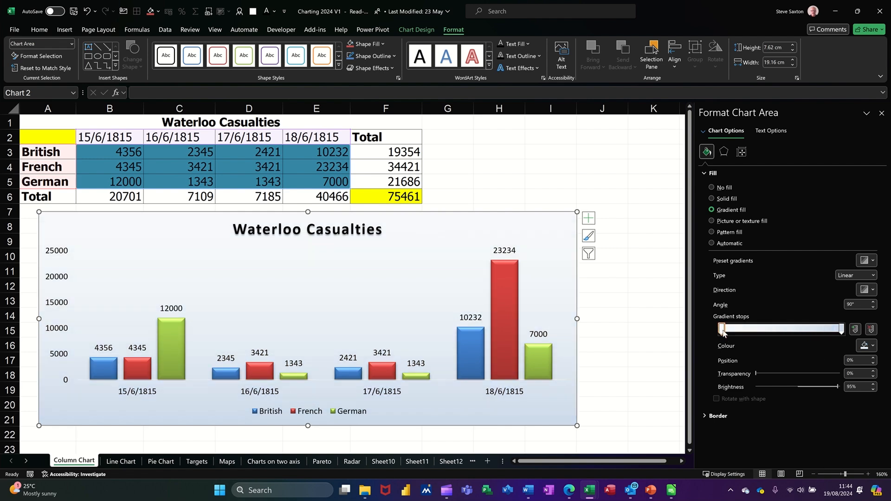
pyautogui.click(873, 350)
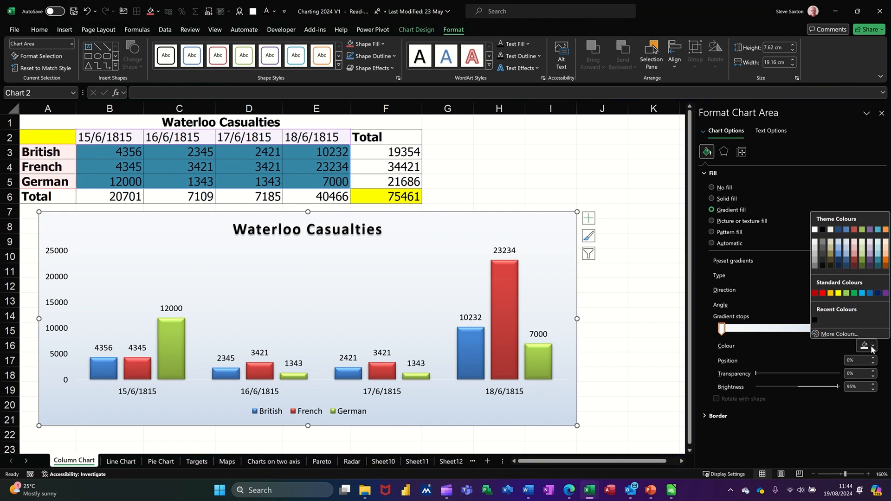
pyautogui.click(815, 293)
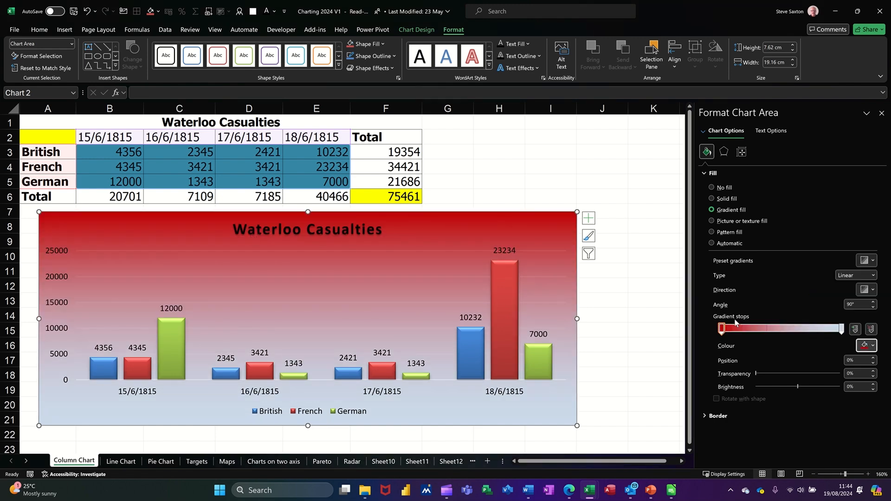
# Add three gradient stops to the chart area's fill: orange at 15%, dark blue at 38% and dark red at 60%
pyautogui.click(741, 329)
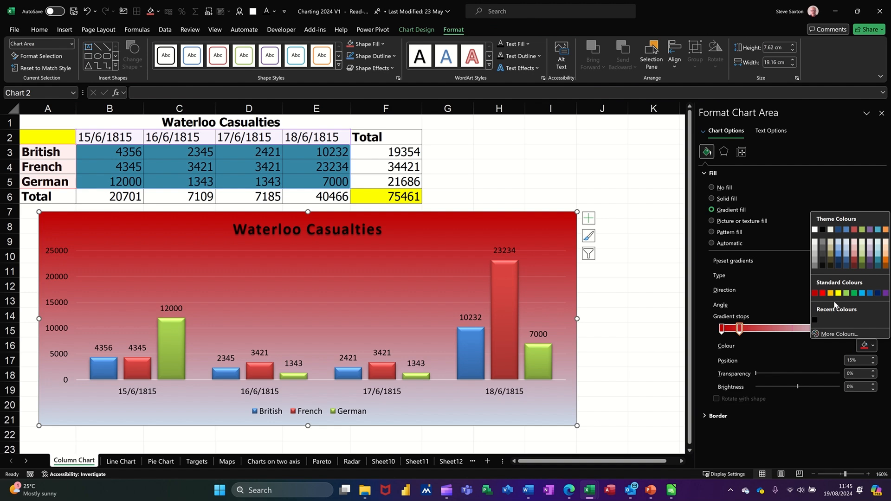
pyautogui.click(831, 293)
pyautogui.click(767, 328)
pyautogui.click(873, 346)
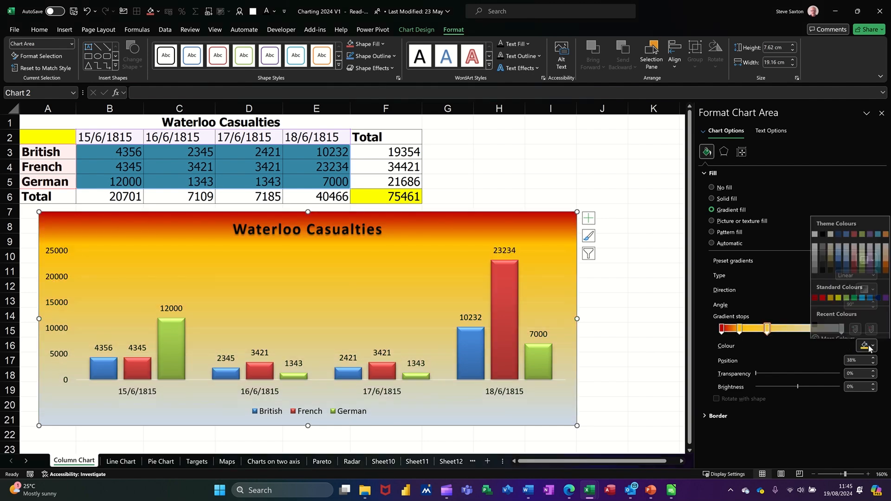
pyautogui.click(839, 266)
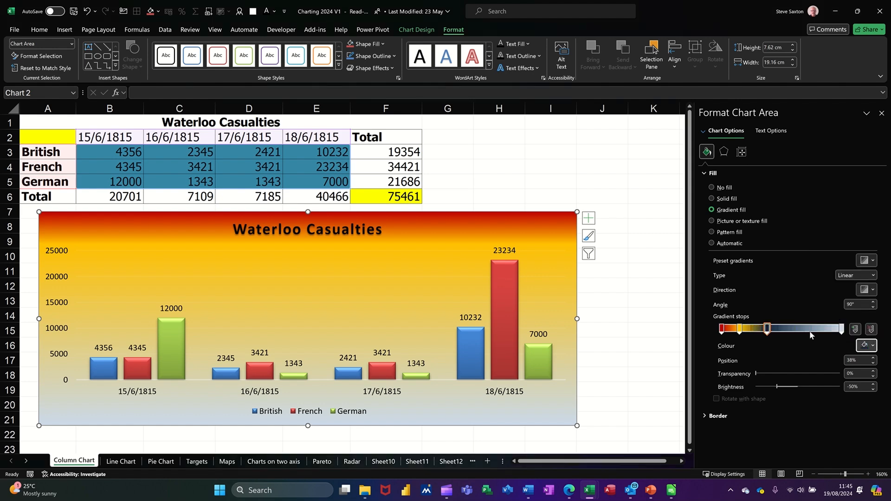
pyautogui.click(794, 329)
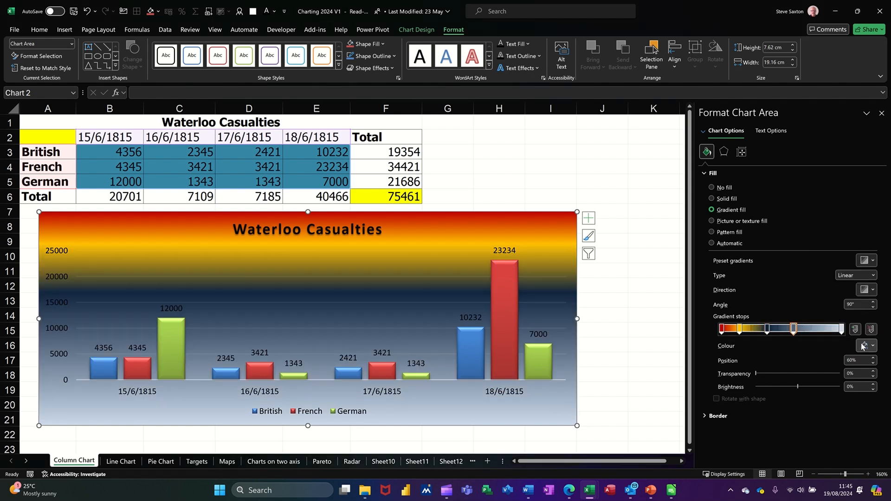
pyautogui.click(874, 349)
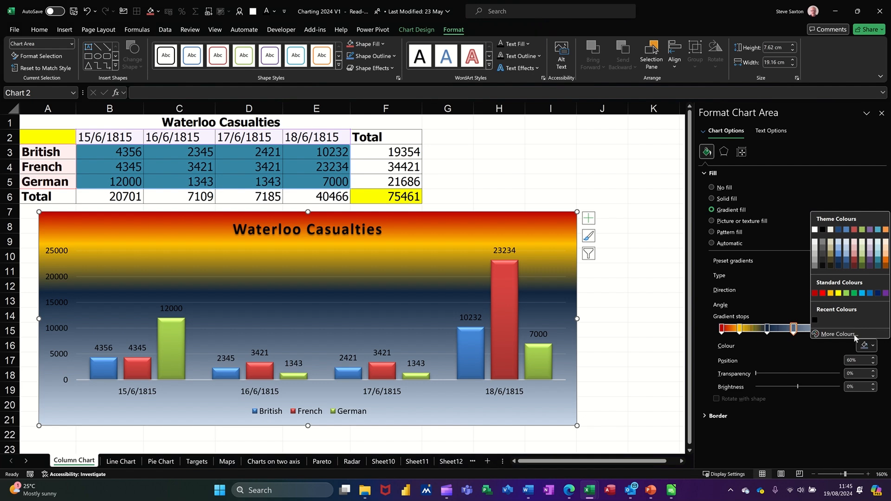
pyautogui.click(814, 293)
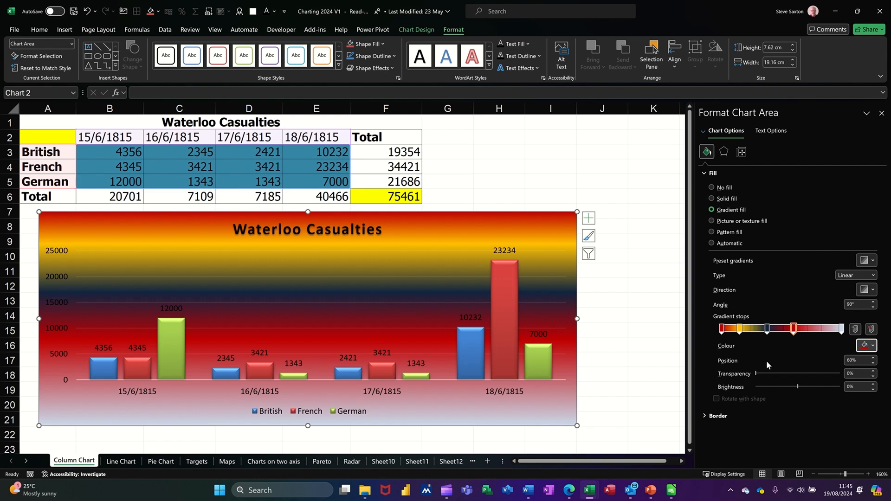
# Change the chart area's gradient to the Radial type, spreading outwards from the centre
pyautogui.click(873, 262)
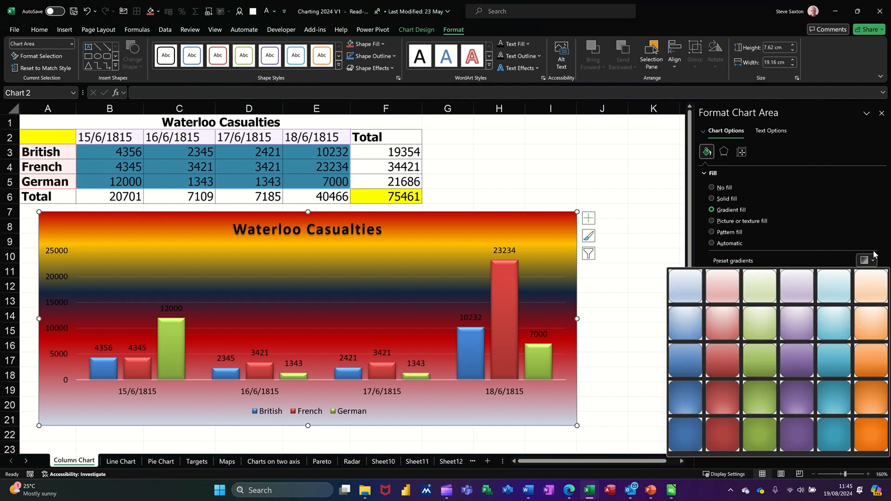
pyautogui.click(876, 246)
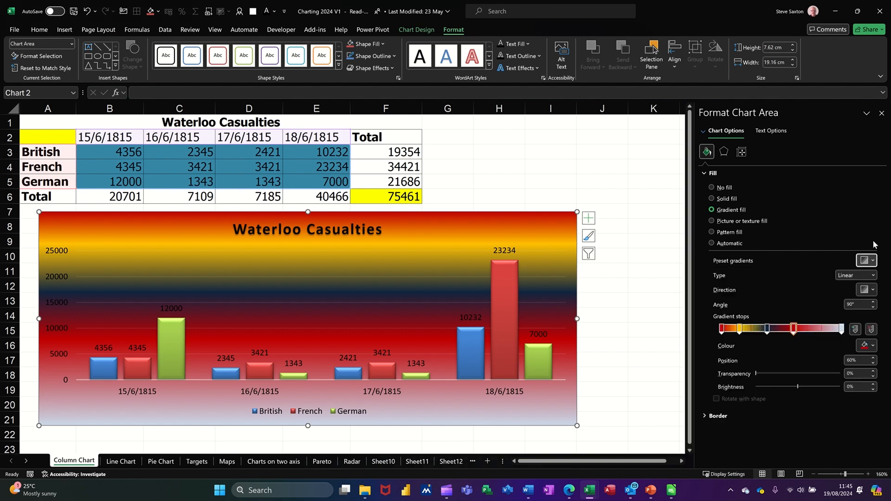
pyautogui.click(873, 275)
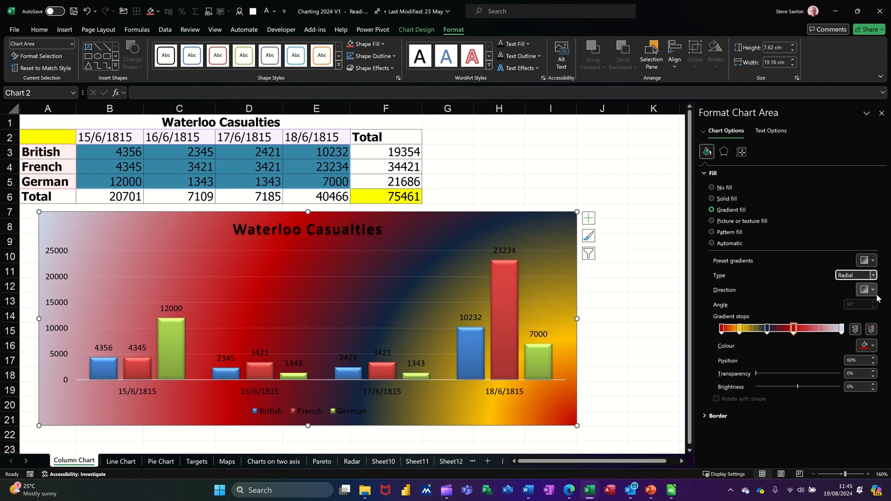
pyautogui.click(873, 290)
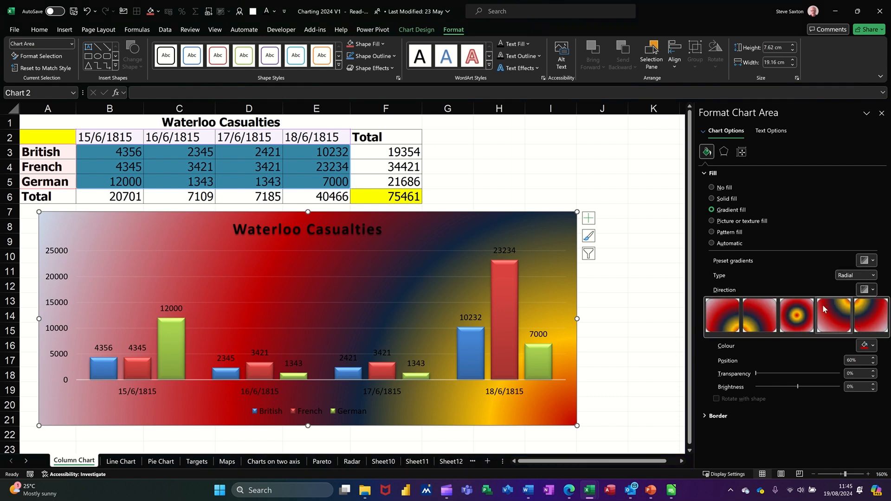
pyautogui.click(798, 314)
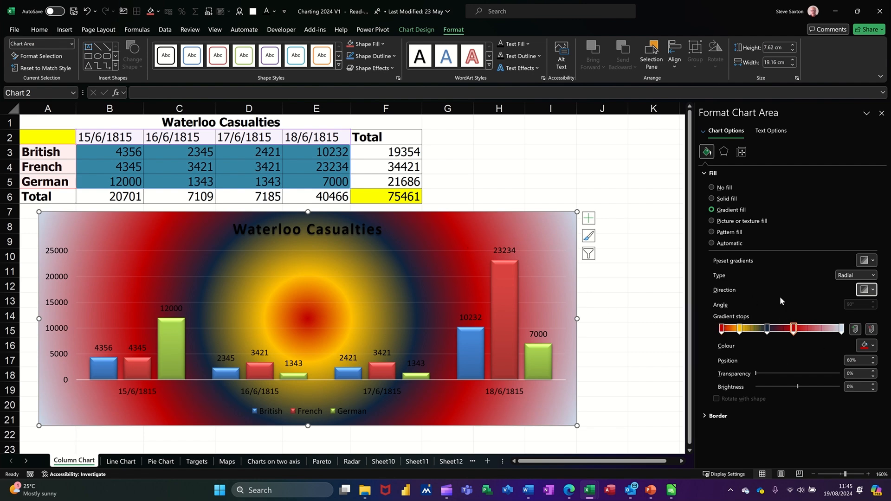
# Switch the chart area to a picture or texture fill, trying the speckled brown sand and pale blue tissue textures before applying light oak wood
pyautogui.click(715, 224)
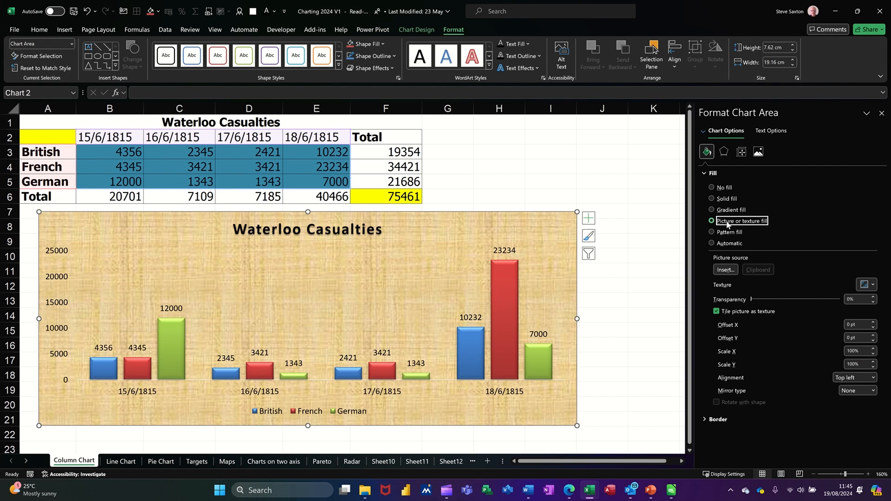
pyautogui.click(874, 285)
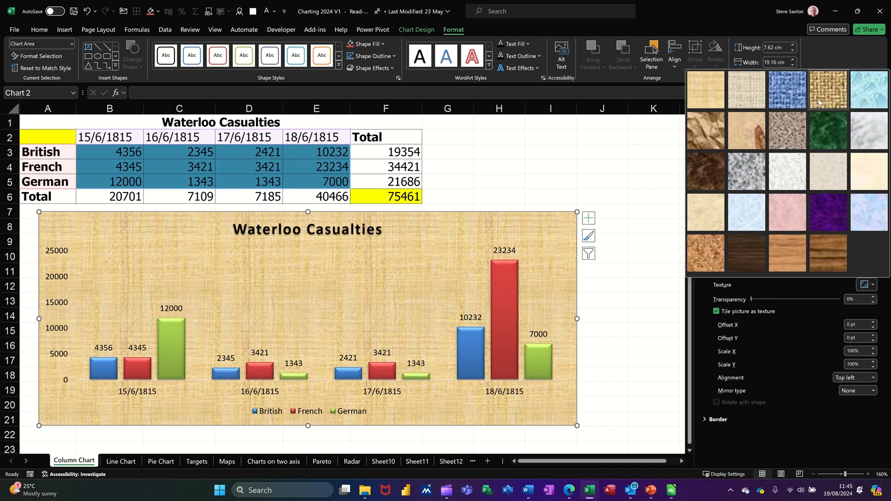
pyautogui.click(789, 127)
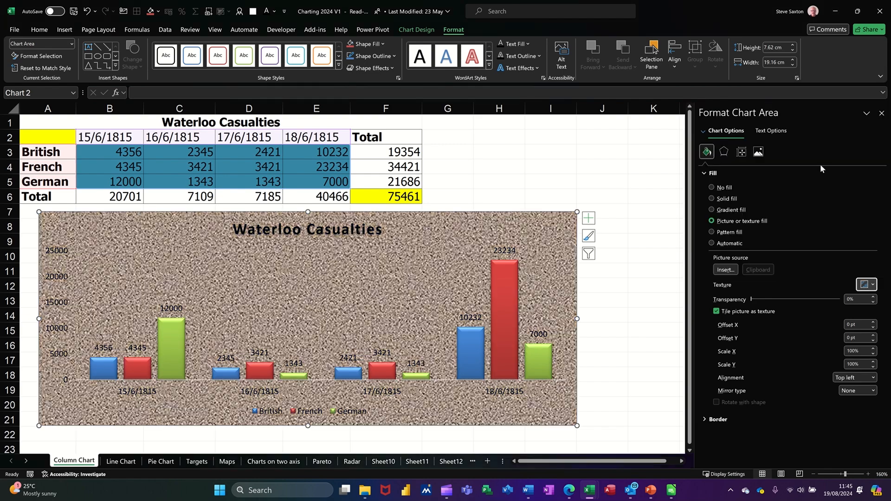
pyautogui.click(873, 285)
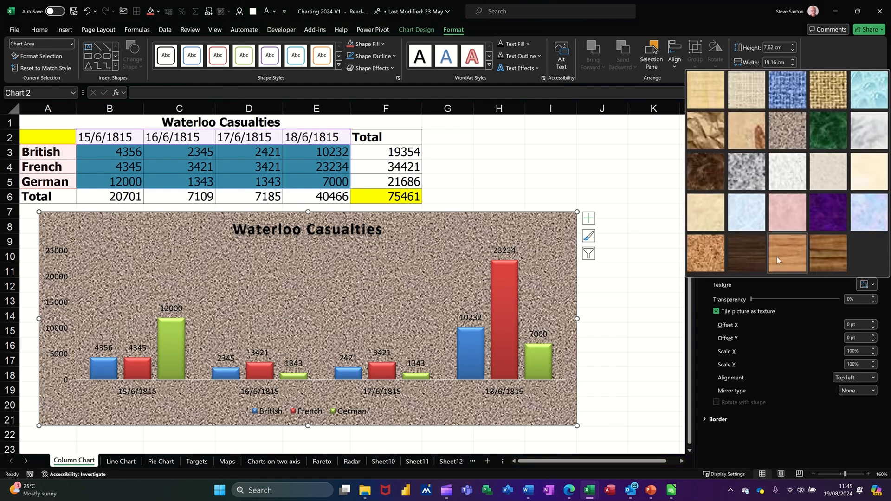
pyautogui.click(747, 218)
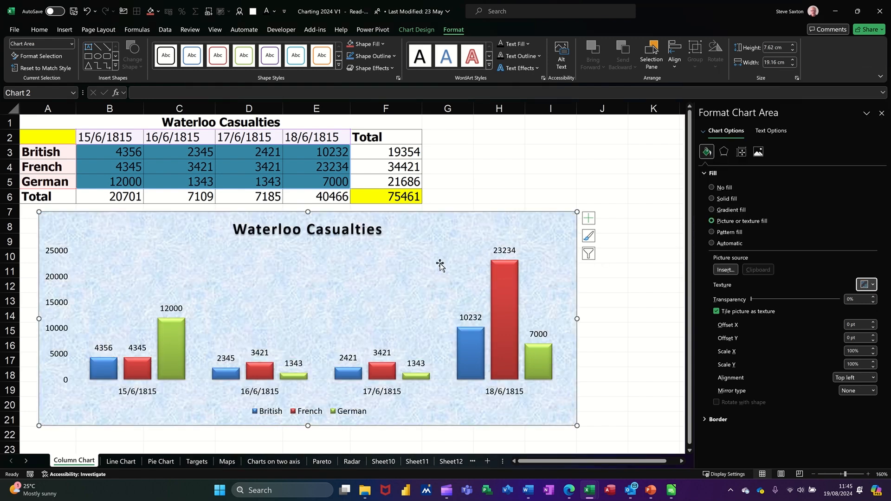
pyautogui.click(875, 285)
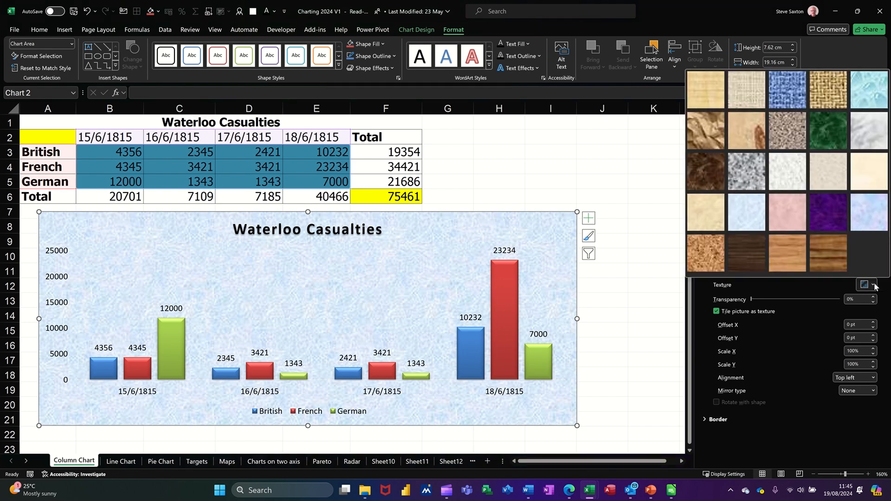
pyautogui.click(792, 252)
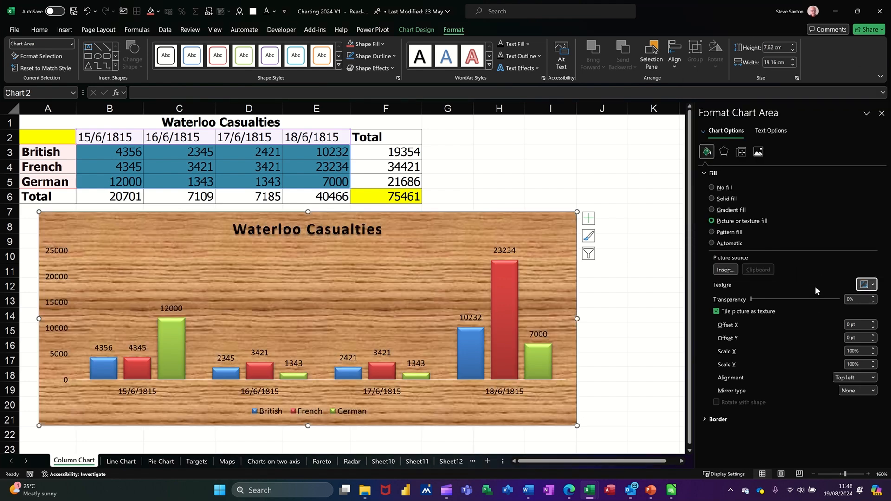
# Fill the chart area with the online cavalry charge picture found by searching "battle of waterloo", and set its transparency to 48%
pyautogui.click(726, 271)
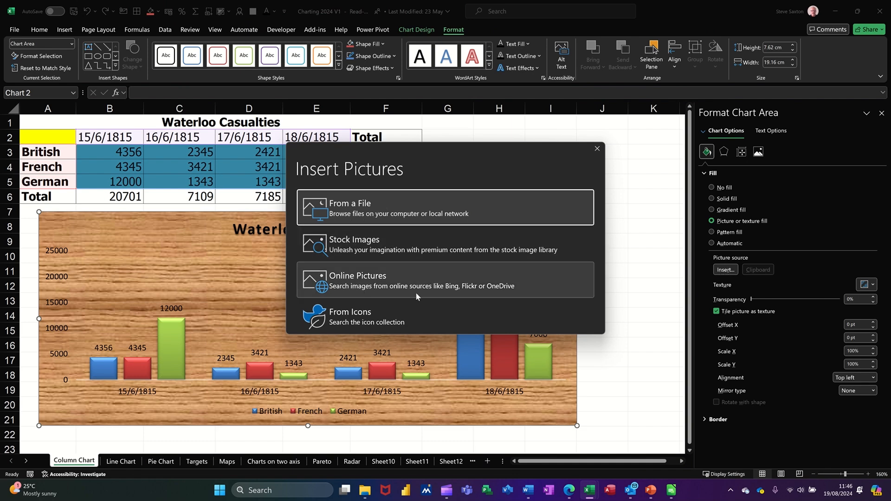
pyautogui.click(394, 281)
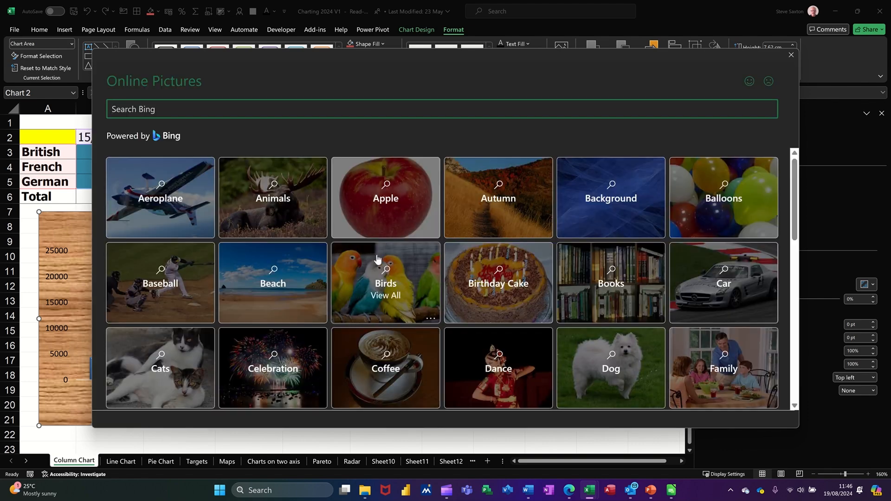
pyautogui.write('battle of waterloo')
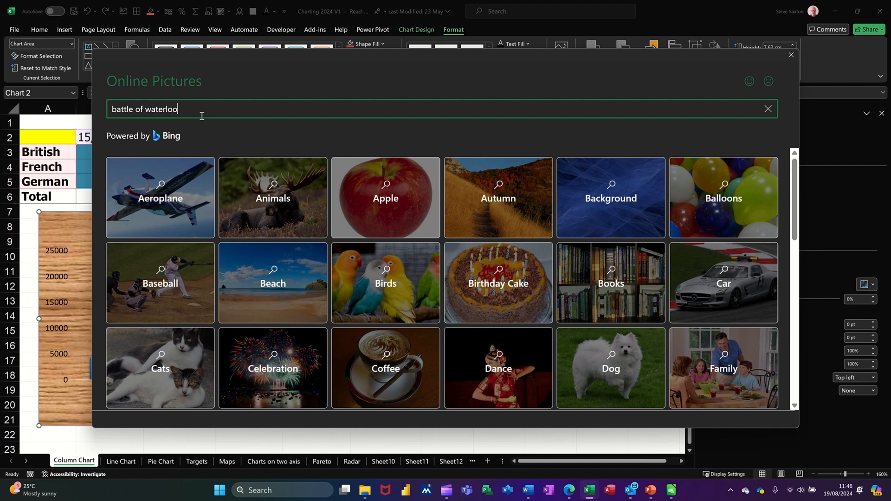
pyautogui.press('Return')
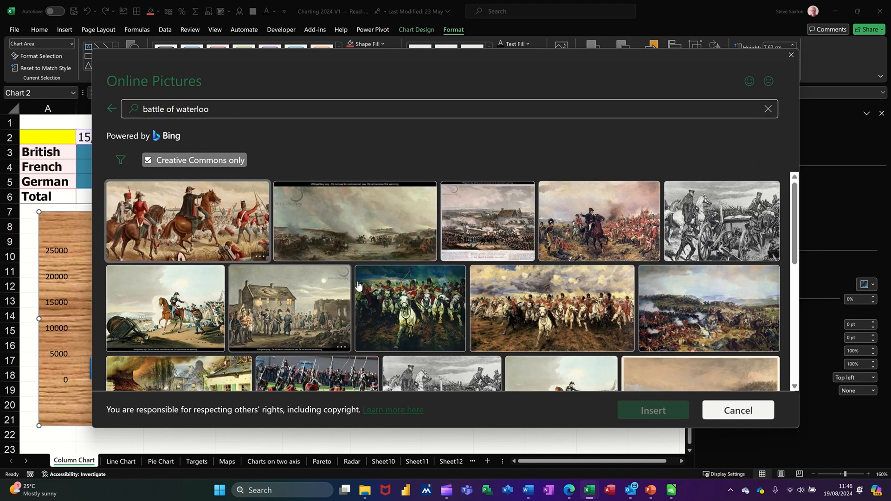
pyautogui.click(548, 297)
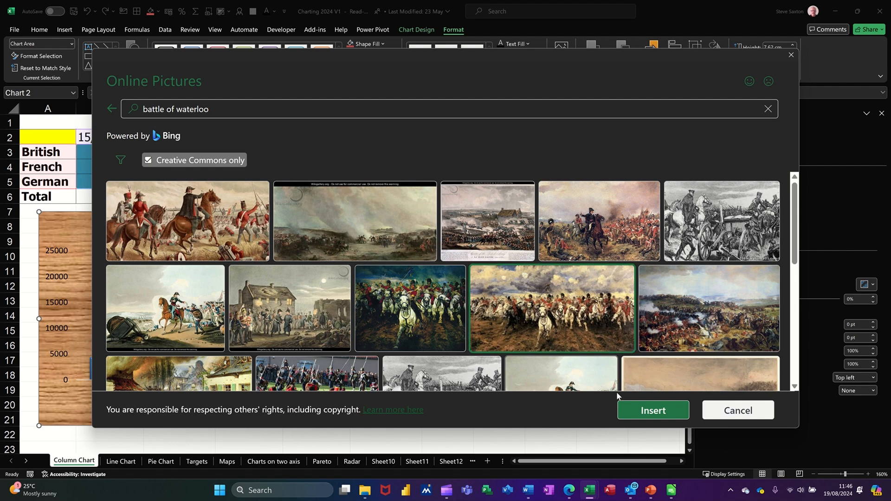
pyautogui.click(635, 410)
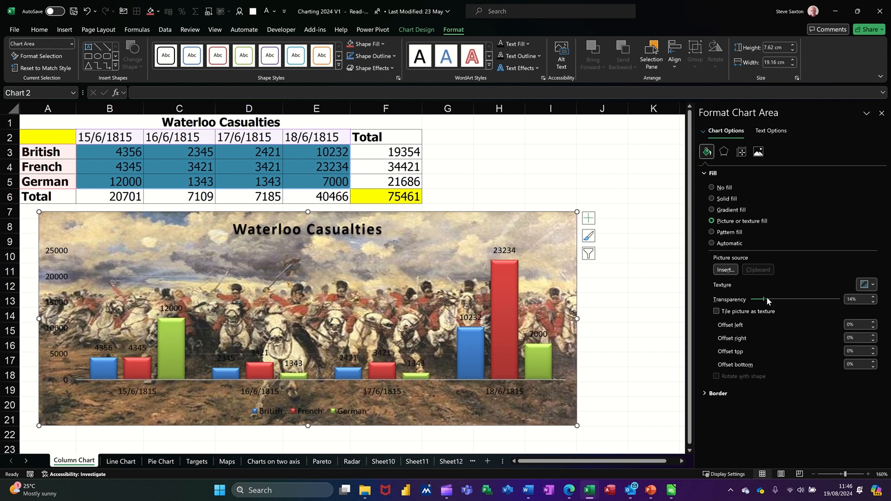
pyautogui.moveTo(781, 300); pyautogui.dragTo(795, 301)
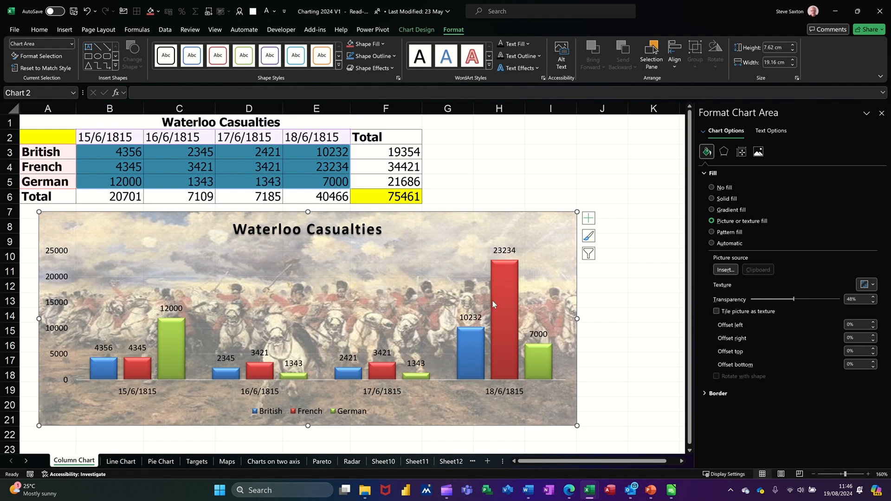
pyautogui.moveTo(493, 316)
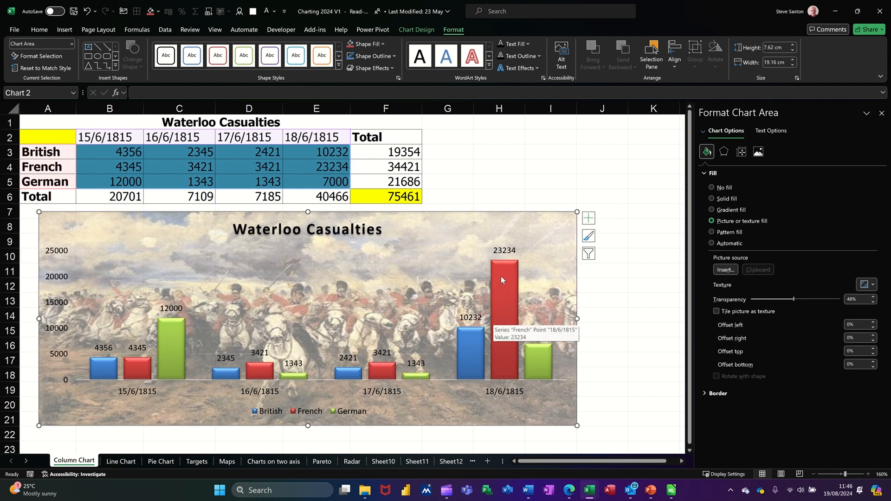
pyautogui.click(502, 277)
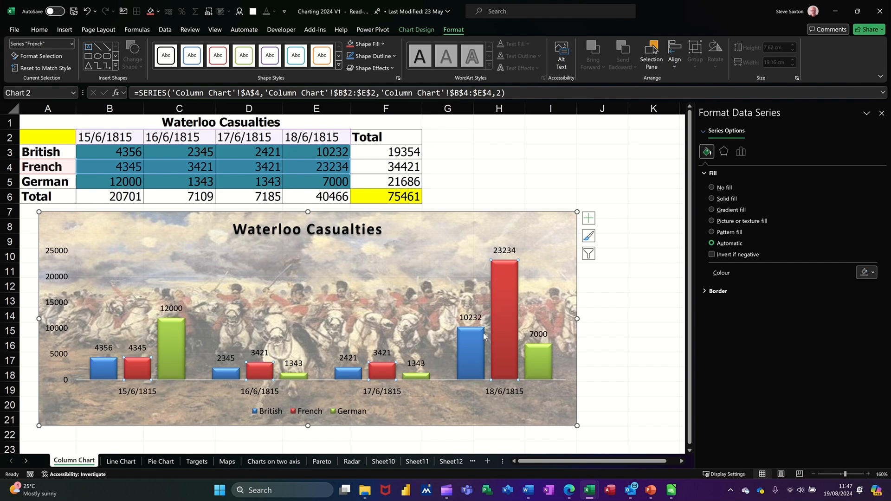
pyautogui.click(468, 348)
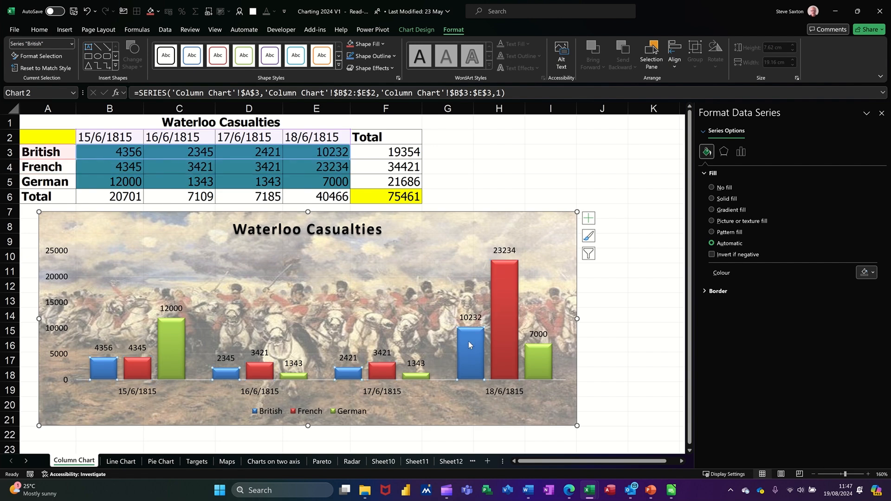
# Enter 222222 as the British casualties for 17/6/1815 in cell D3, and correct the figure to 22222
pyautogui.click(251, 155)
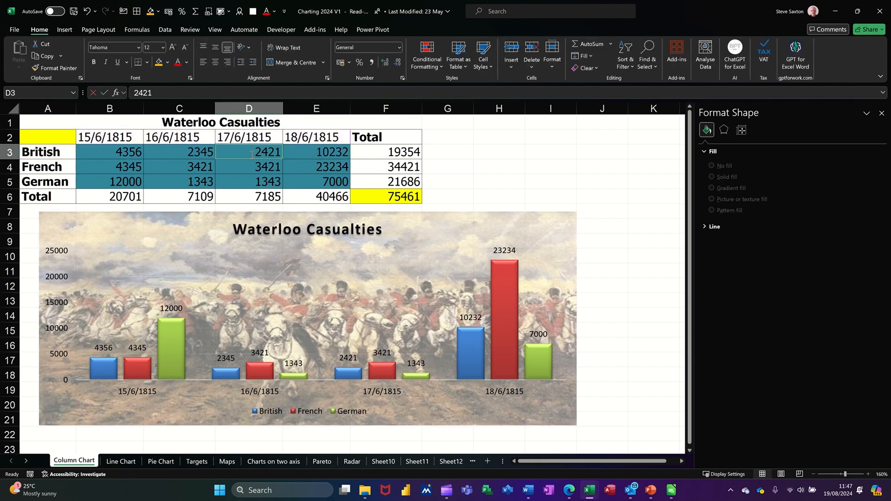
pyautogui.write('222222')
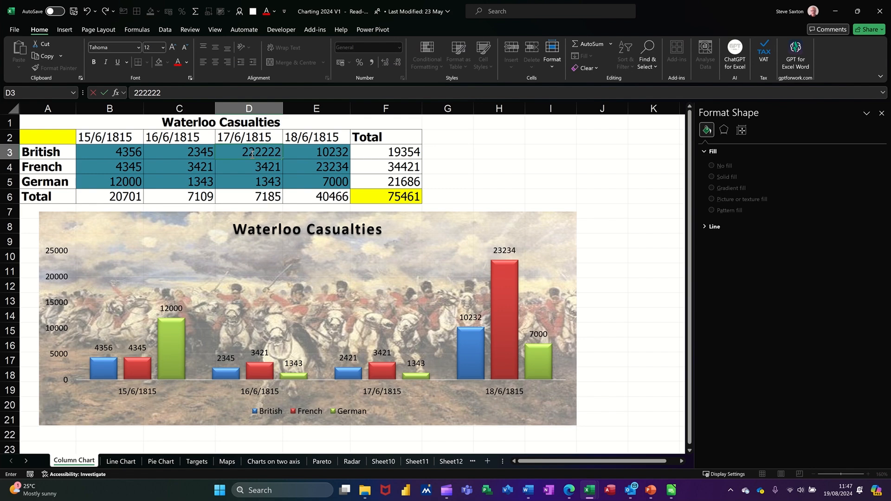
pyautogui.press('Return')
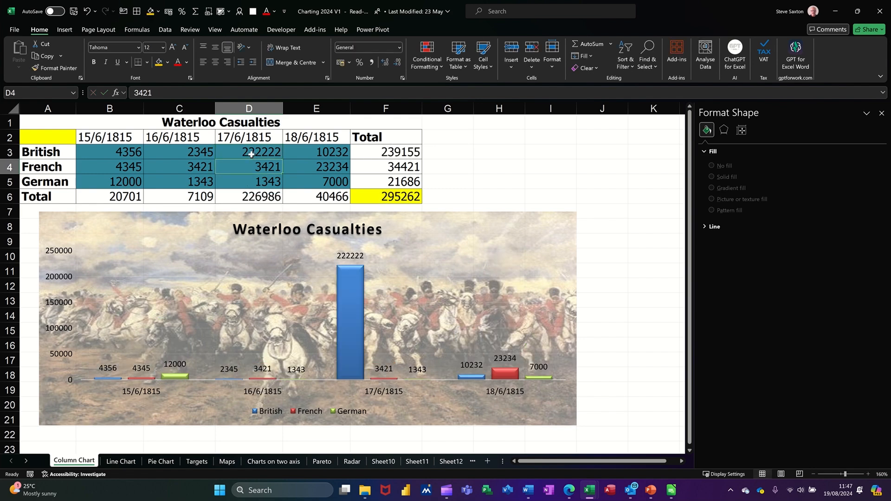
pyautogui.click(251, 155)
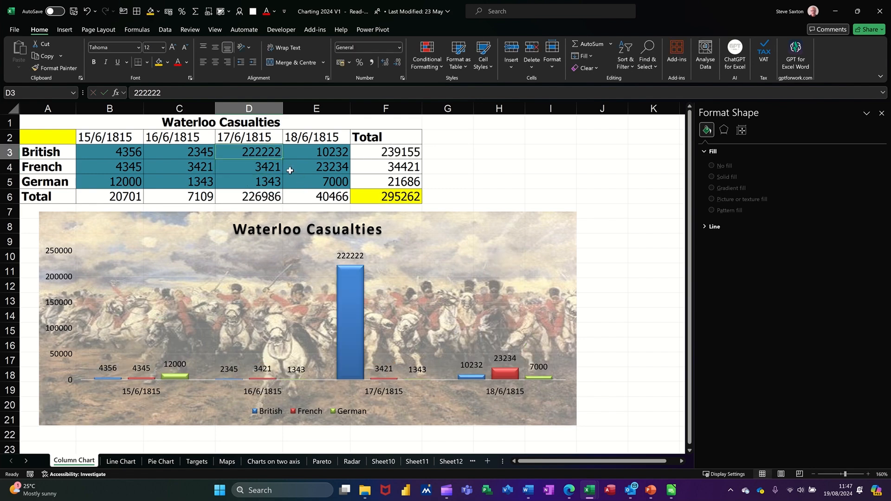
pyautogui.click(175, 95)
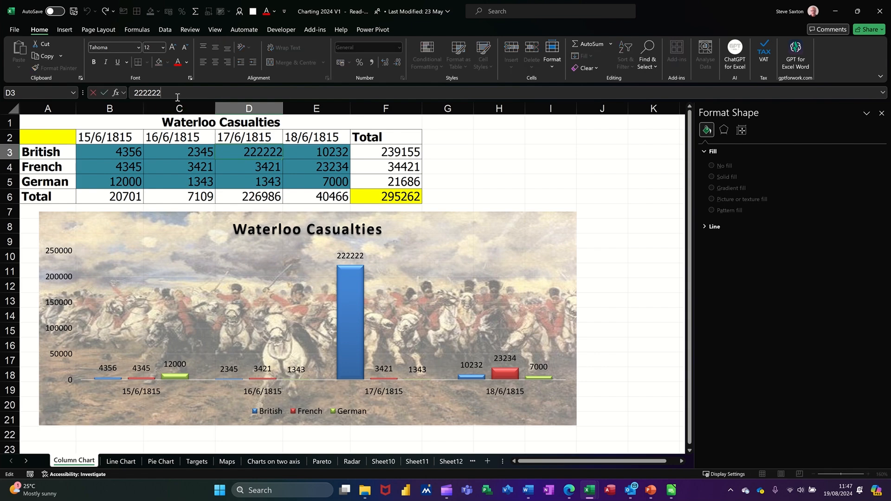
pyautogui.press('BackSpace')
pyautogui.press('Return')
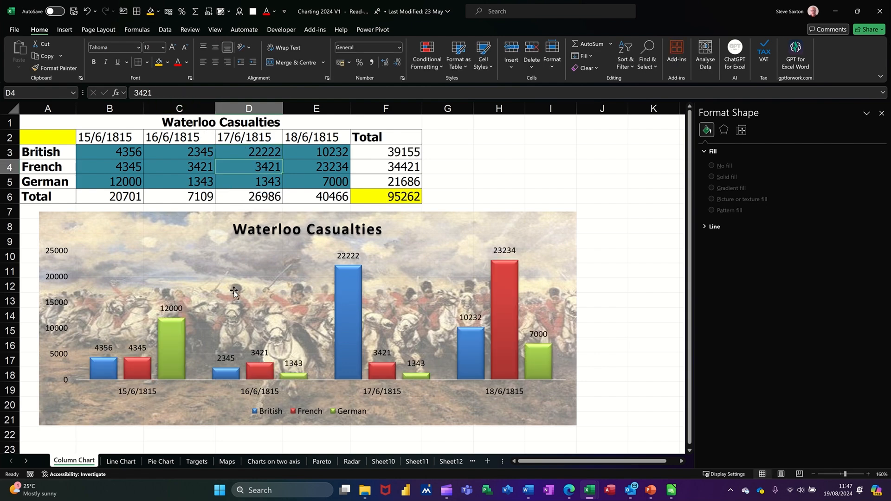
# Fill the British columns with an online close-up portrait in red and gold uniform, found by searching "duke of wellington"
pyautogui.click(347, 306)
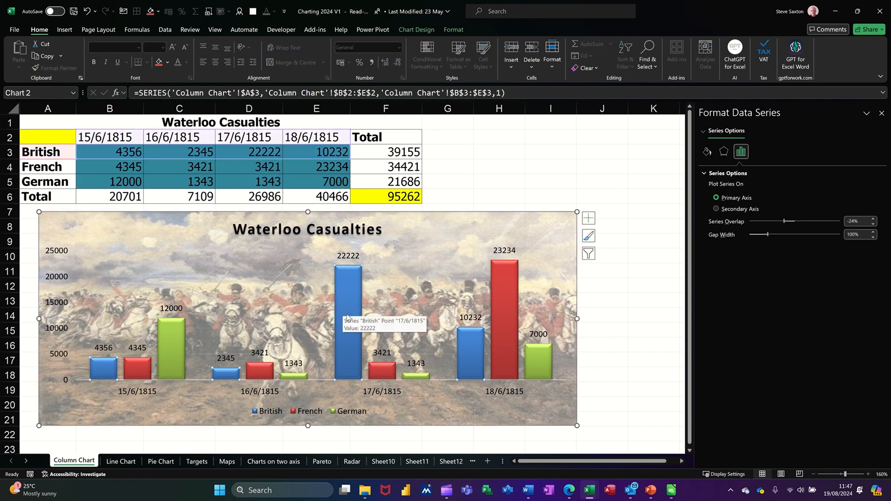
pyautogui.click(707, 151)
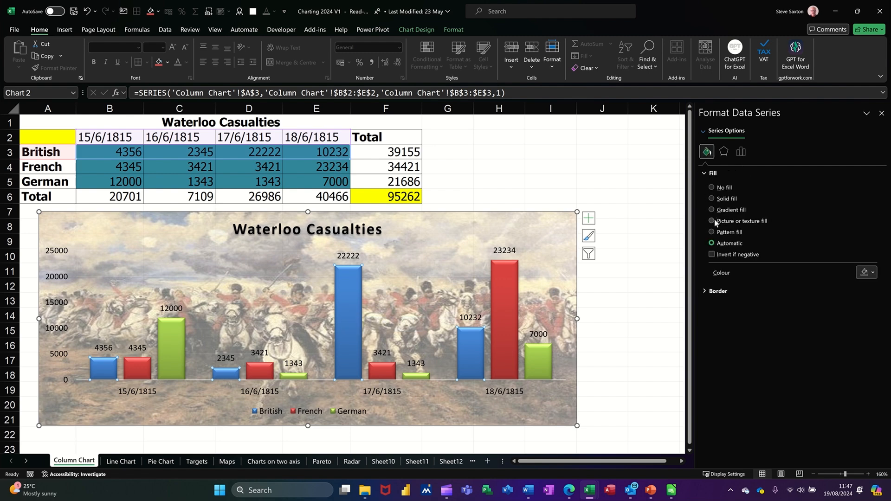
pyautogui.click(714, 222)
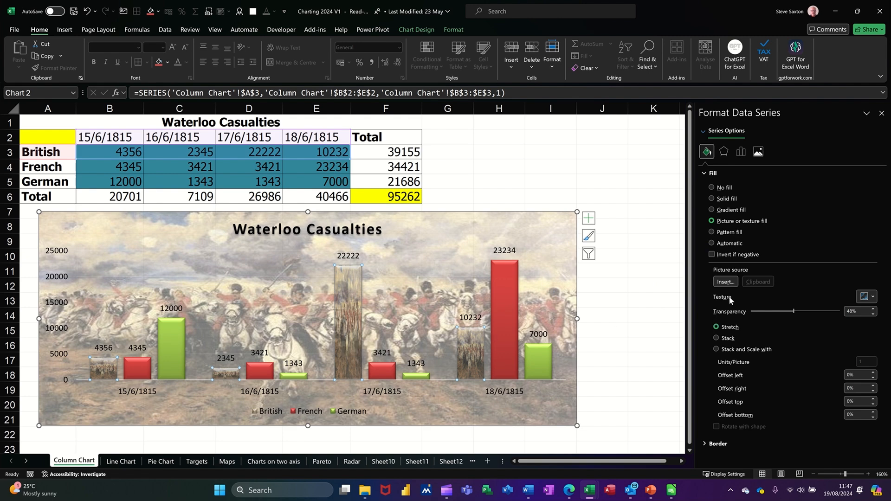
pyautogui.click(725, 282)
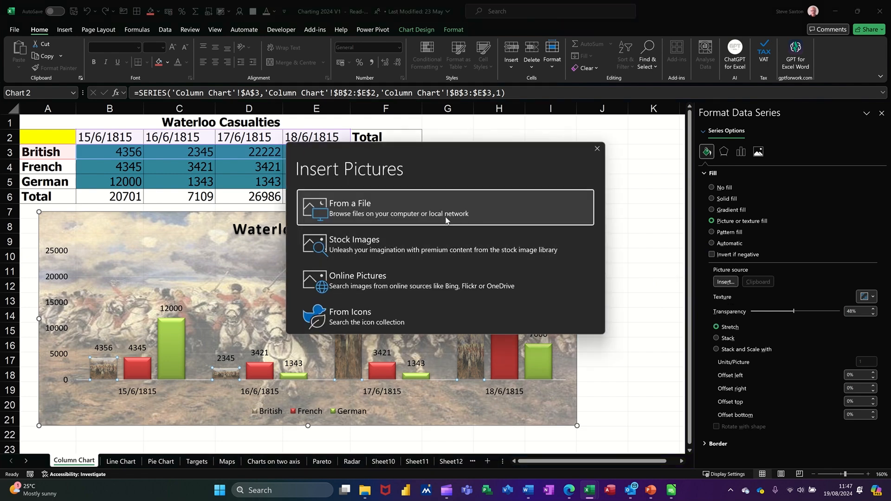
pyautogui.click(381, 286)
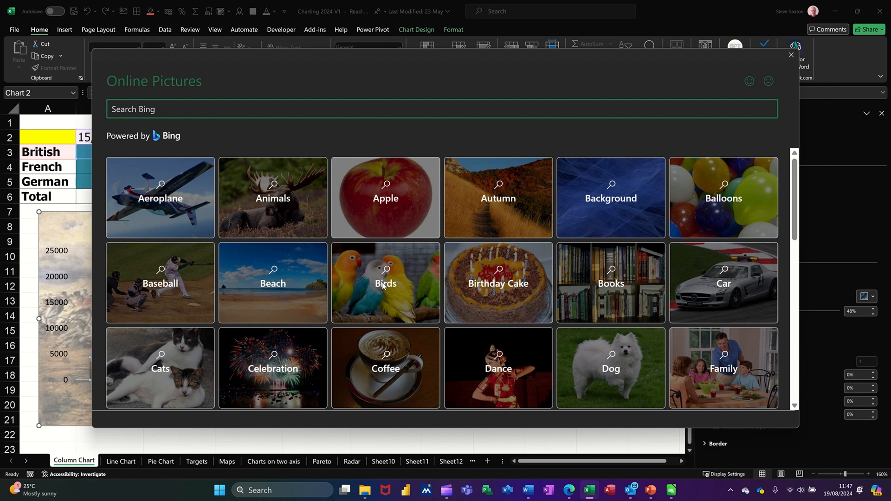
pyautogui.write('duke of wellington')
pyautogui.press('Return')
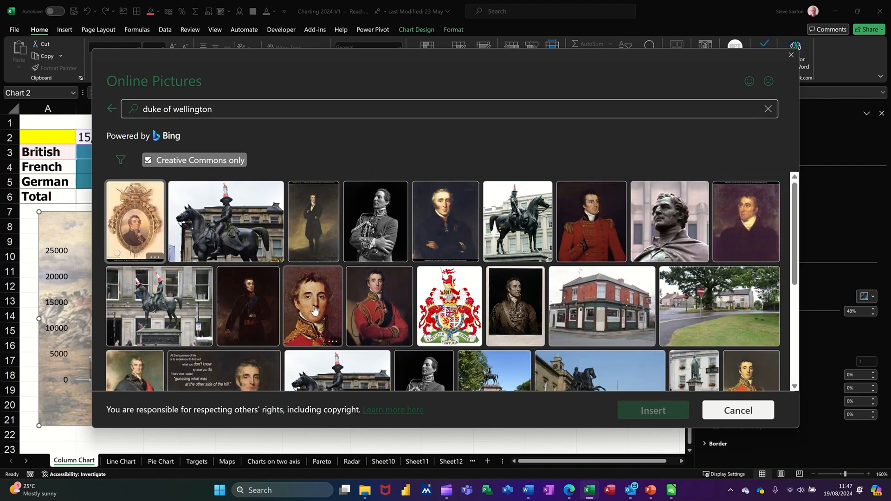
pyautogui.click(307, 306)
pyautogui.click(676, 412)
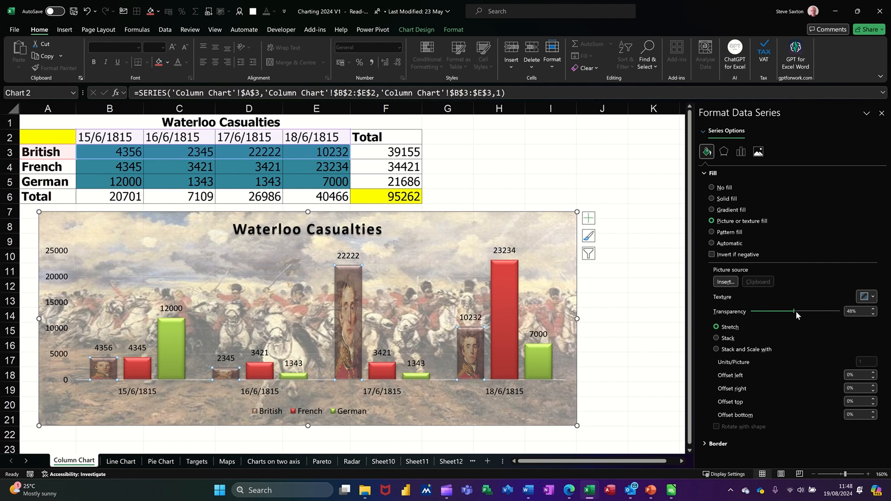
# Set the British columns' picture transparency to 0% and use Stack and Scale with 10000 units per picture, and deselect the chart
pyautogui.moveTo(795, 312); pyautogui.dragTo(751, 315)
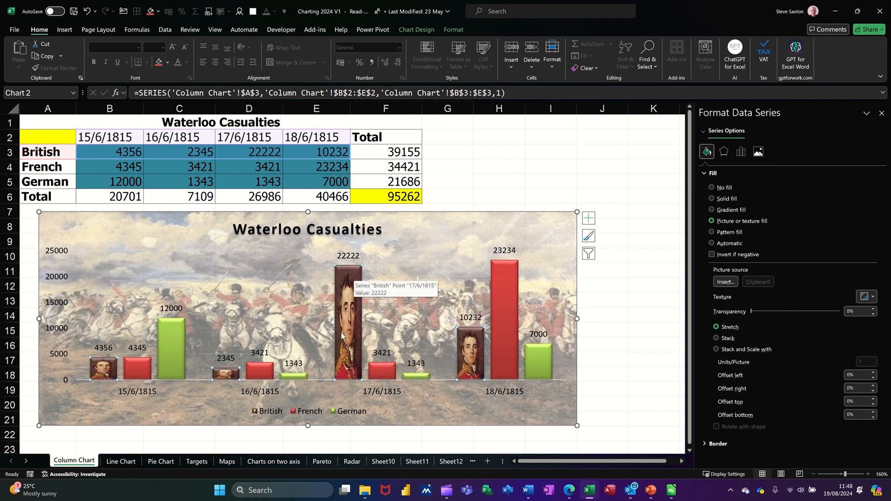
pyautogui.click(717, 349)
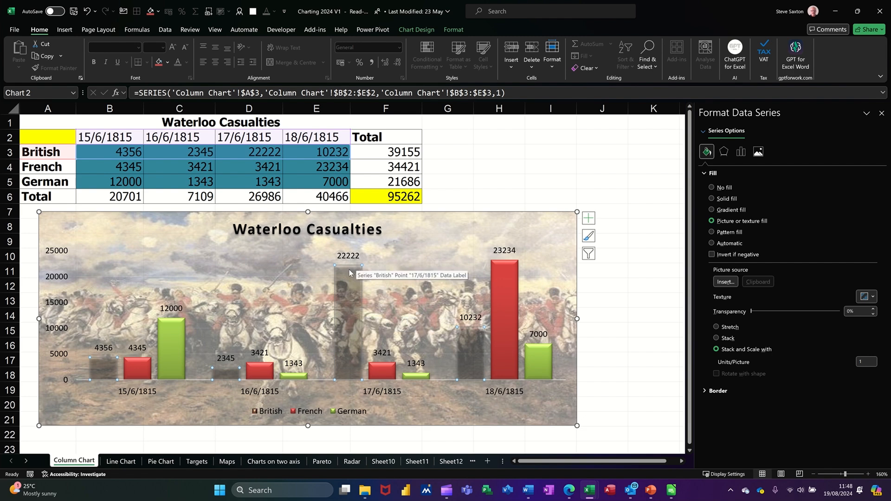
pyautogui.click(865, 364)
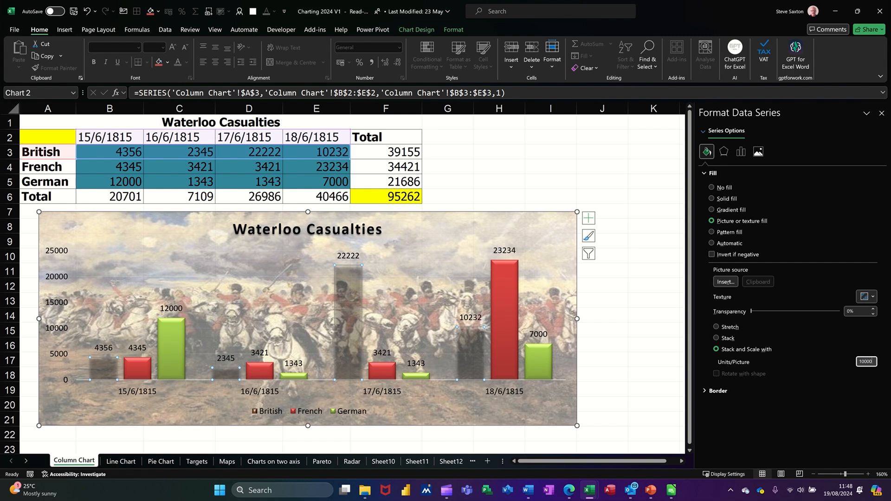
pyautogui.press('Tab')
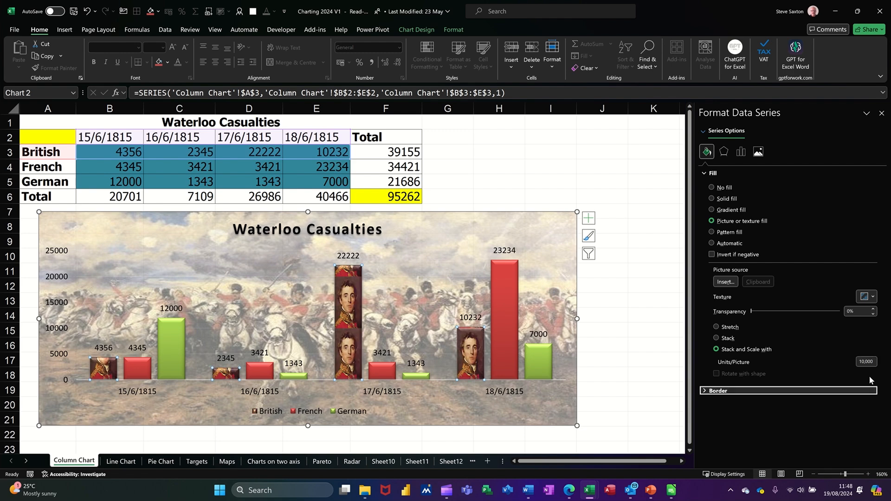
pyautogui.moveTo(350, 312)
pyautogui.click(496, 183)
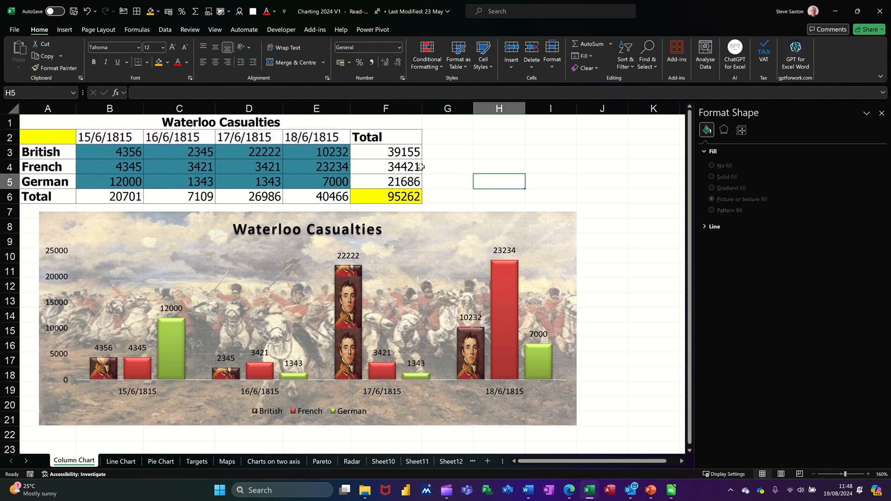
# Open the stock images for placing a picture in cell H5, and look through the icon collection
pyautogui.click(67, 31)
pyautogui.click(110, 66)
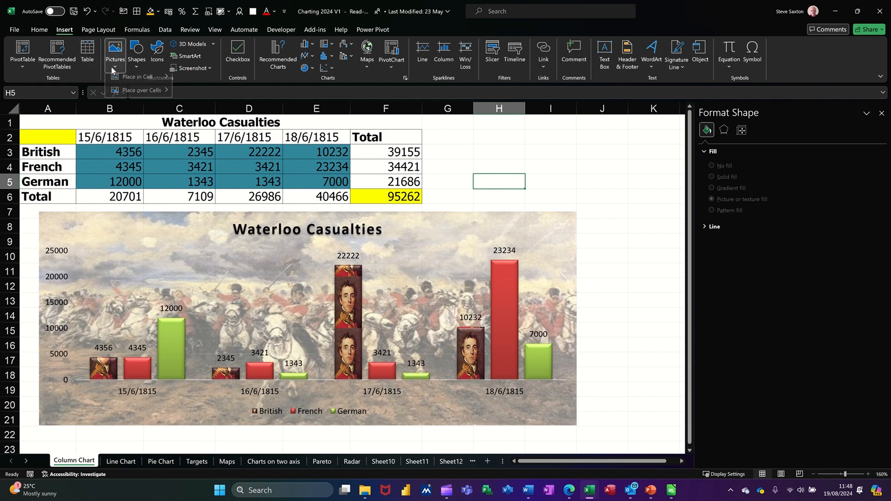
pyautogui.moveTo(138, 83)
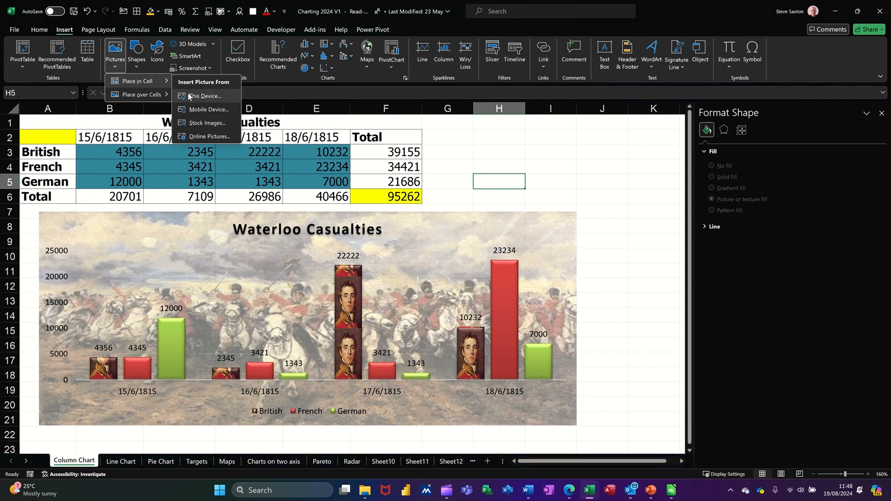
pyautogui.click(217, 123)
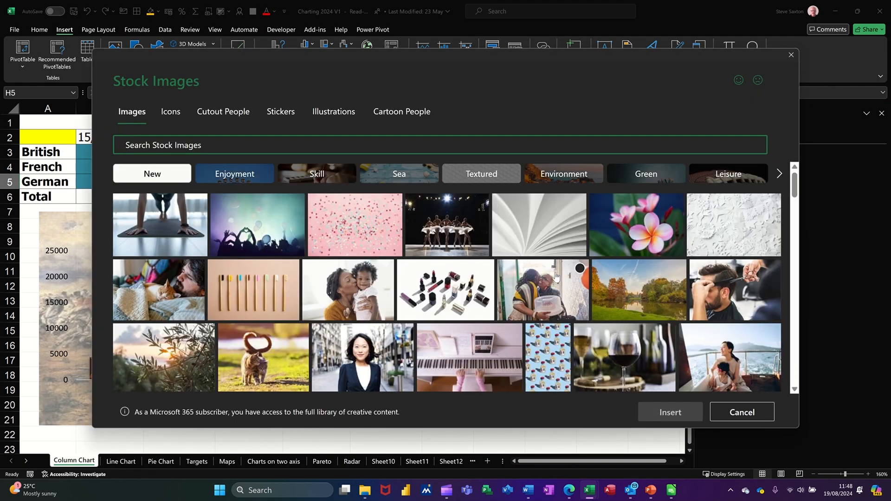
pyautogui.click(225, 113)
pyautogui.click(169, 112)
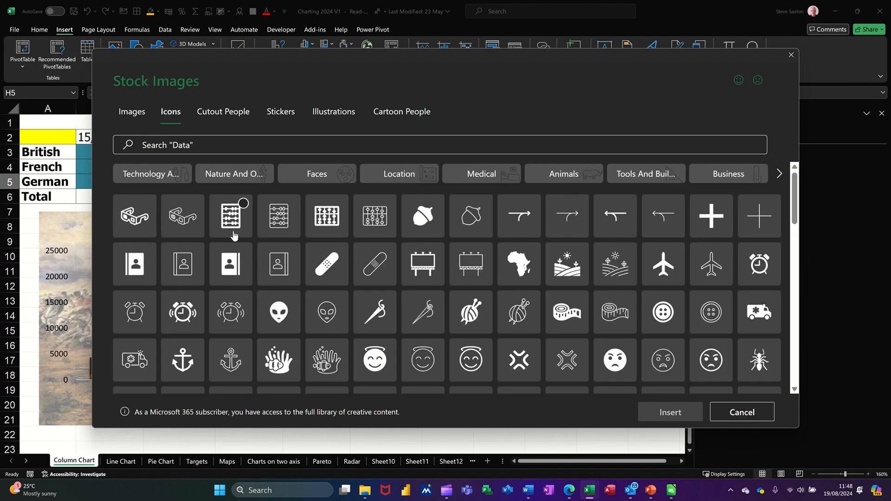
pyautogui.scroll(-3, 580, 348)
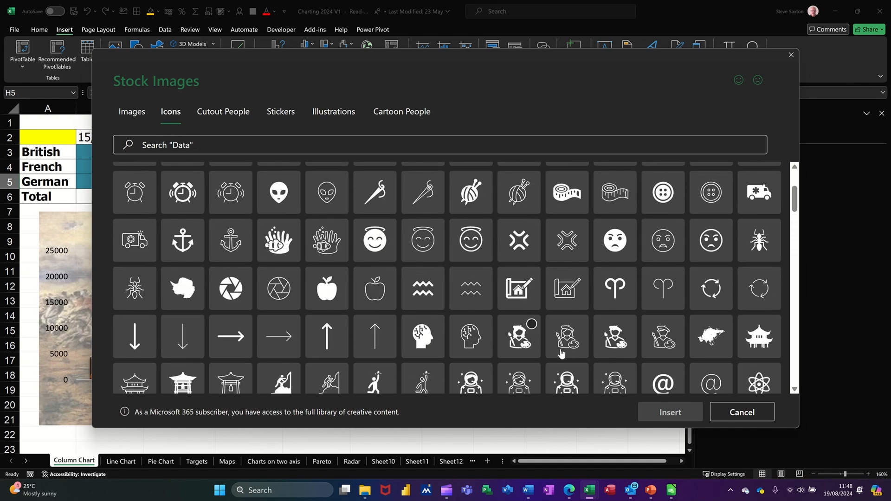
pyautogui.scroll(2, 565, 355)
pyautogui.scroll(-2, 564, 351)
pyautogui.scroll(-5, 564, 349)
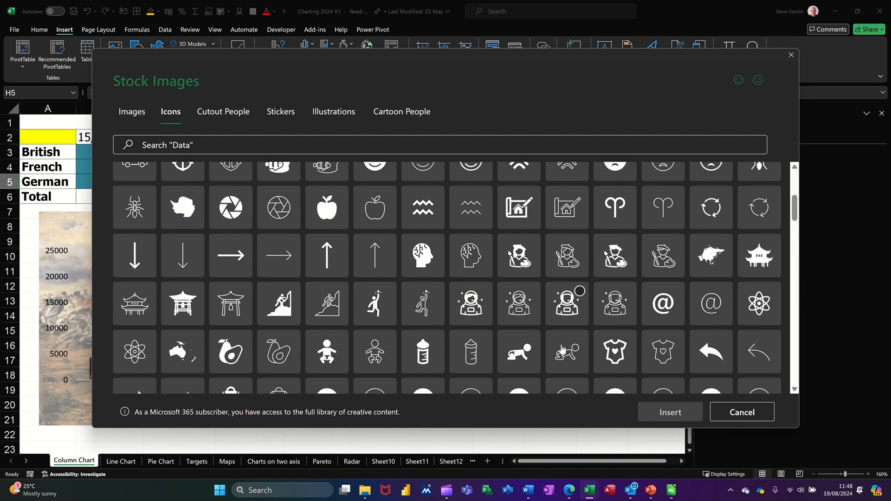
pyautogui.scroll(-2, 562, 349)
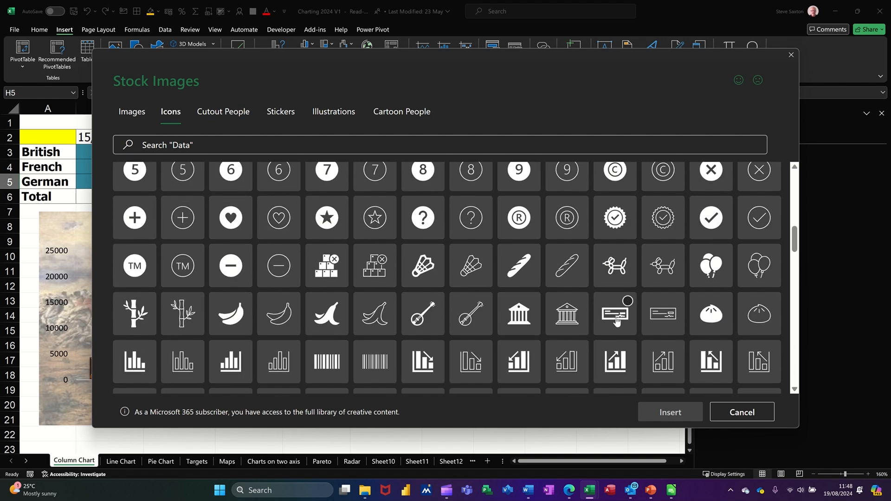
pyautogui.scroll(3, 641, 280)
pyautogui.scroll(4, 640, 279)
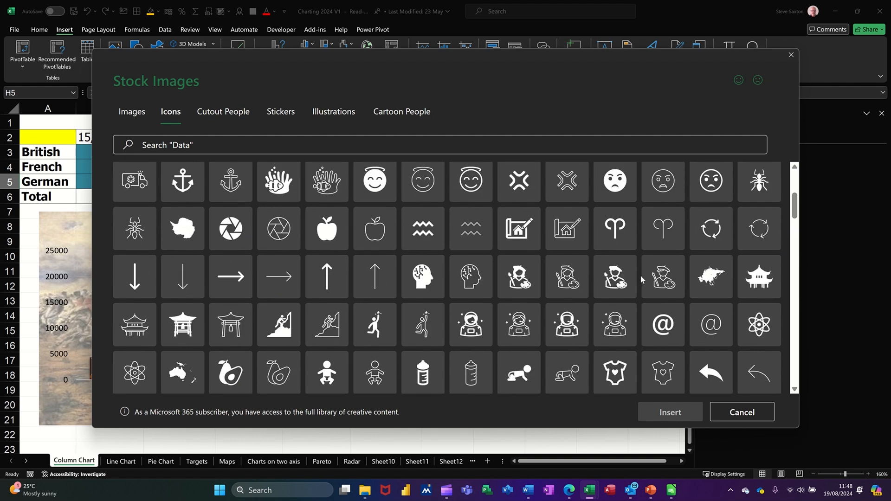
pyautogui.scroll(5, 640, 279)
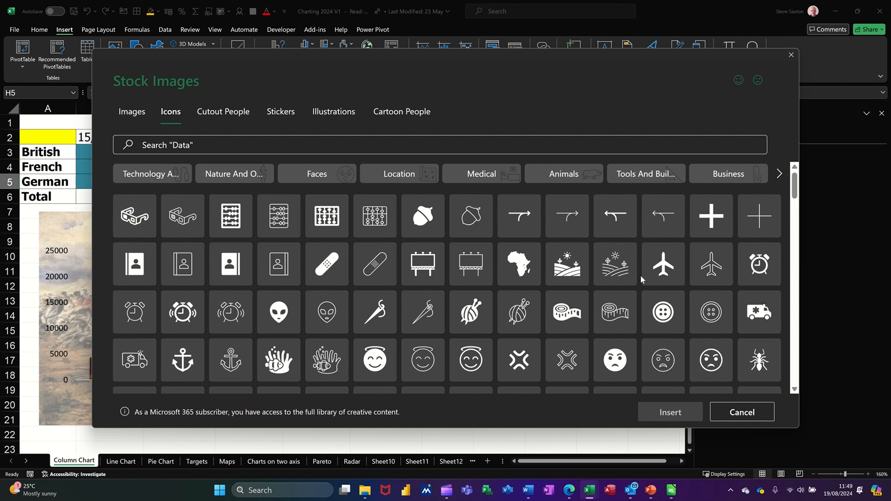
# Insert the solid airplane icon into cell H5 and convert it to a picture placed over the cells
pyautogui.click(664, 267)
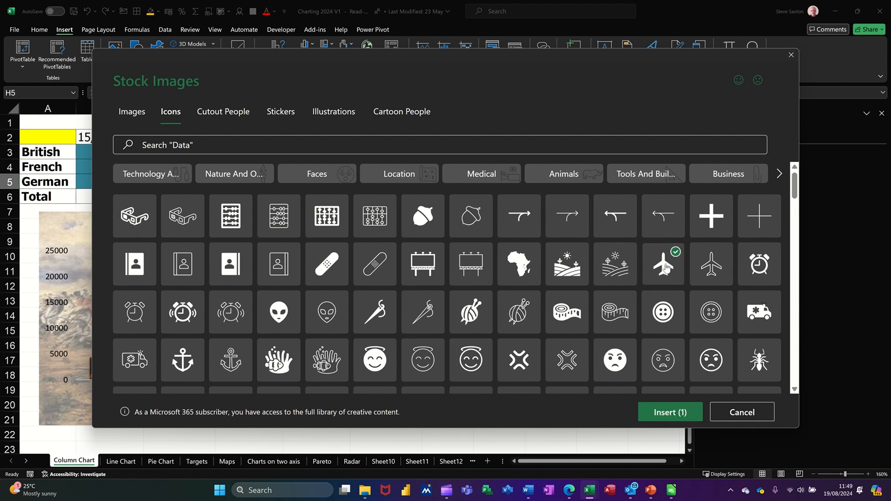
pyautogui.click(663, 412)
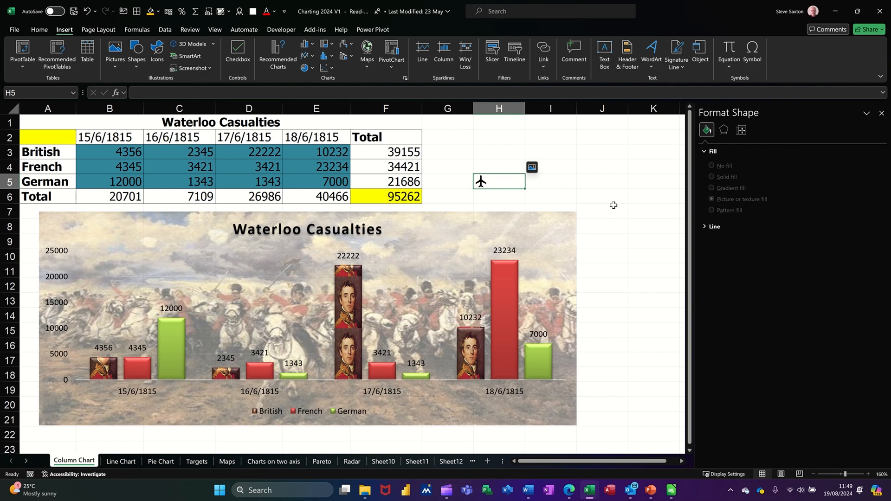
pyautogui.click(532, 167)
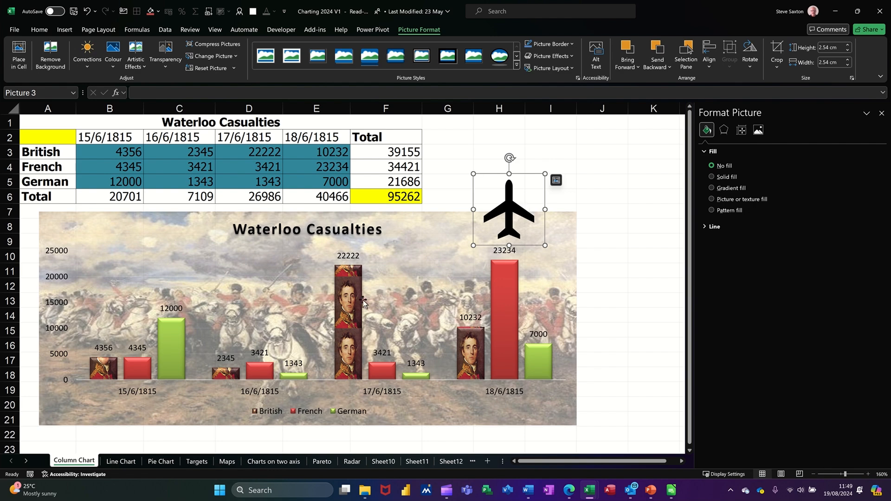
# Try the airplane picture as the fill of the British columns, and undo it
pyautogui.click(351, 308)
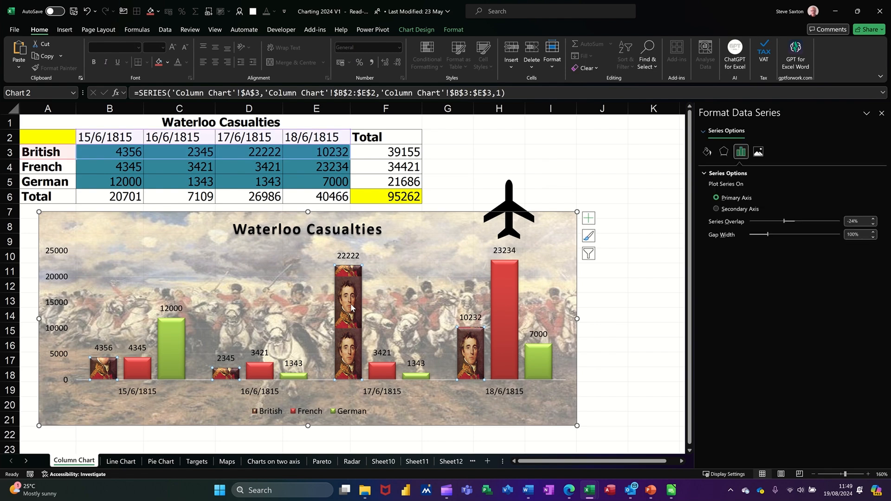
pyautogui.hotkey('ctrl', 'v')
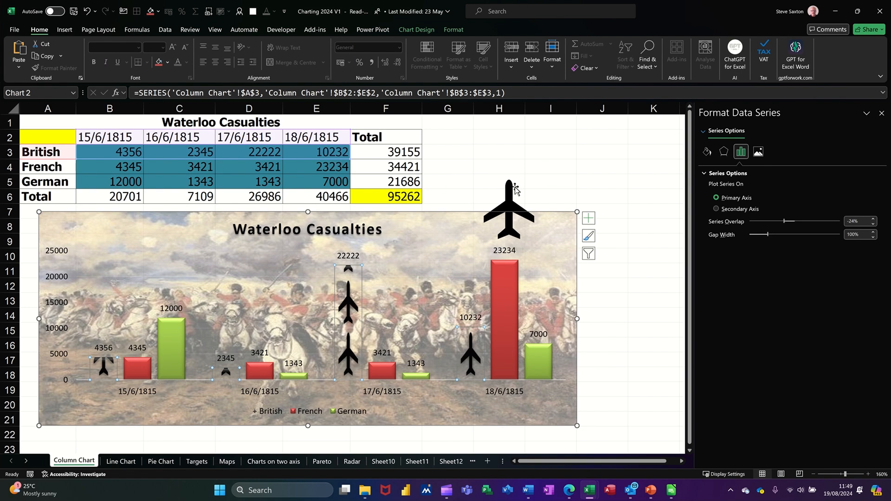
pyautogui.hotkey('ctrl', 'z')
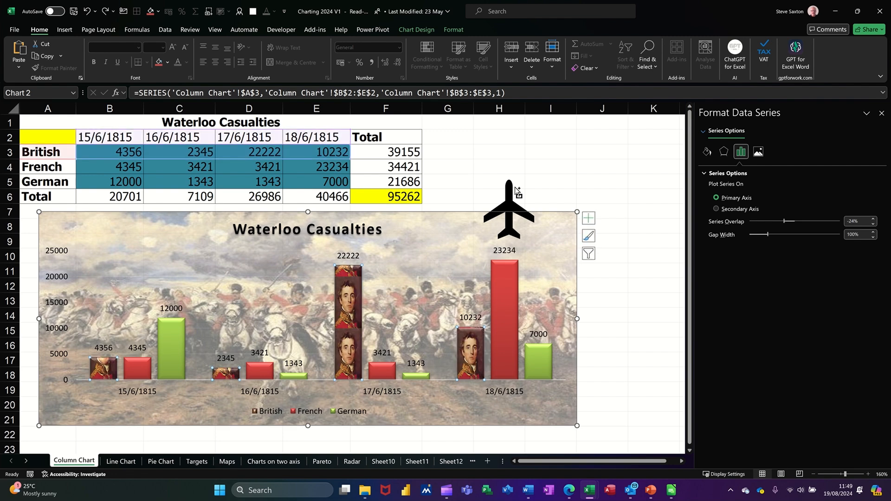
# Delete the airplane picture from the sheet and select the chart area
pyautogui.click(515, 188)
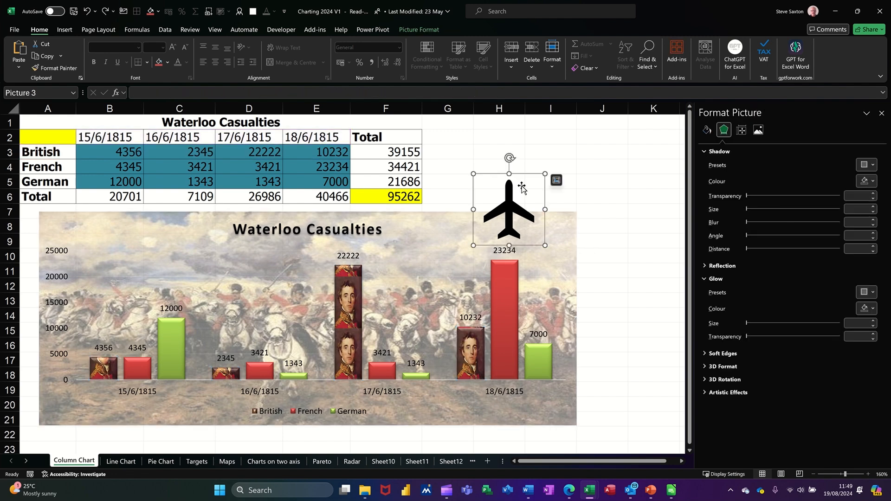
pyautogui.press('Delete')
pyautogui.click(527, 222)
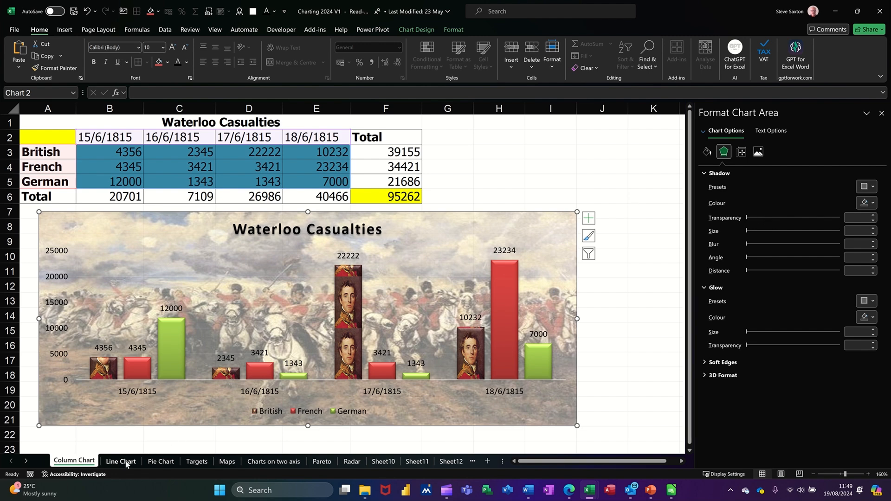
# On the Line Chart sheet, insert a 2D Line with Markers chart from A3:M5 and widen it to span about columns B to M
pyautogui.click(117, 462)
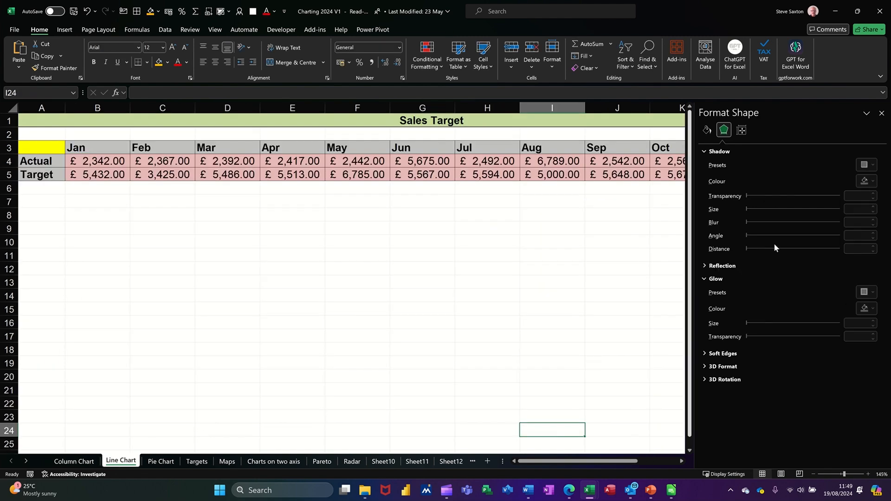
pyautogui.click(881, 113)
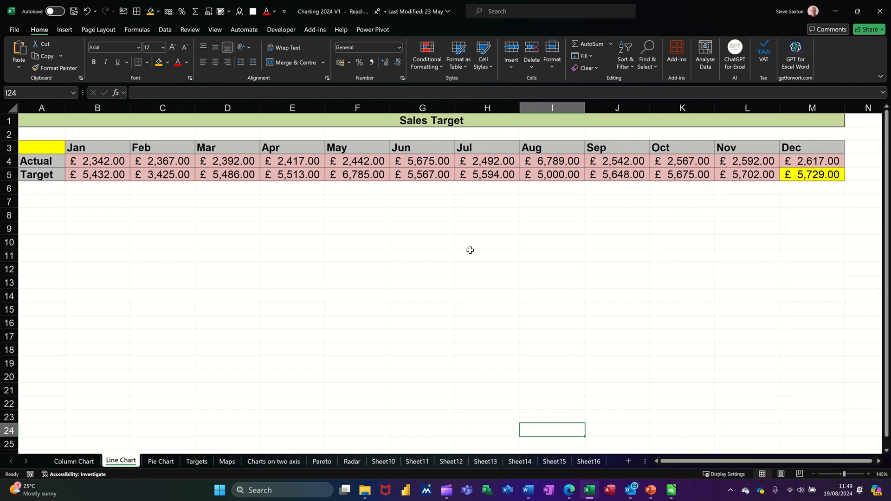
pyautogui.moveTo(41, 149); pyautogui.dragTo(797, 179)
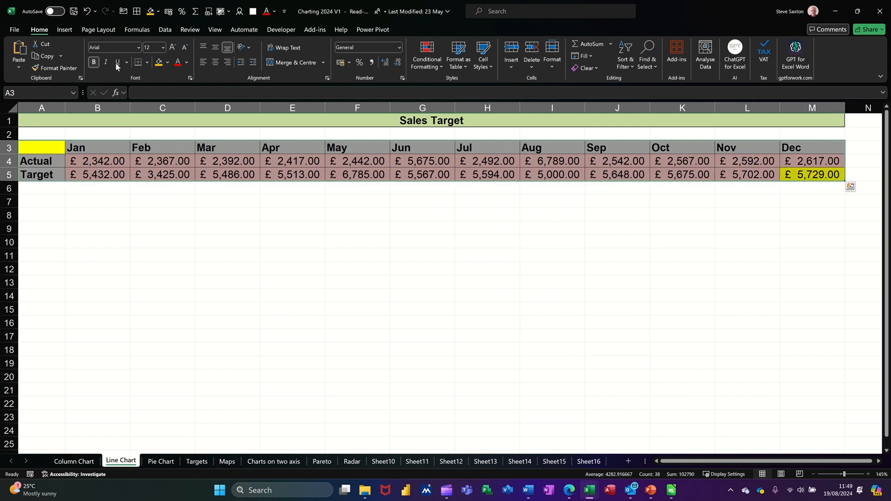
pyautogui.click(74, 32)
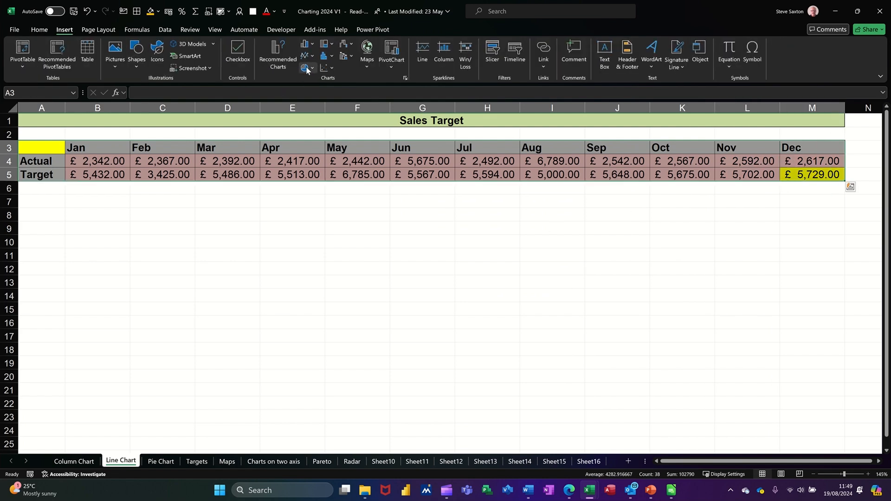
pyautogui.click(313, 56)
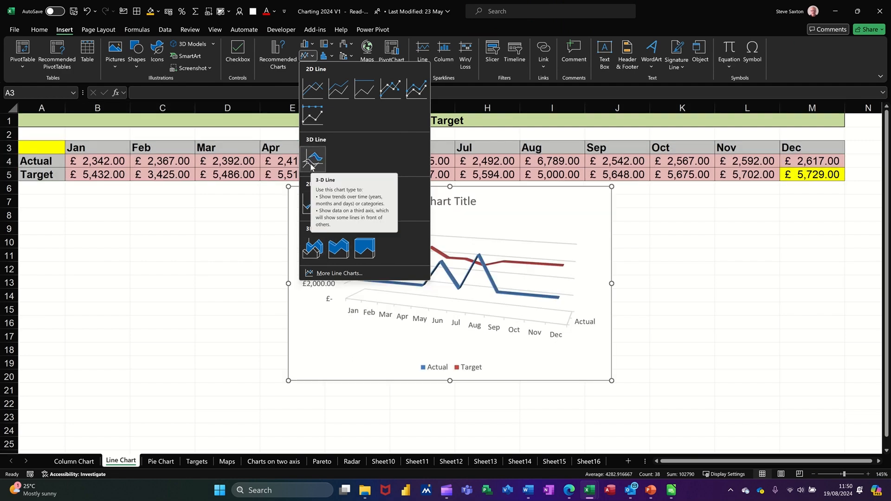
pyautogui.click(388, 90)
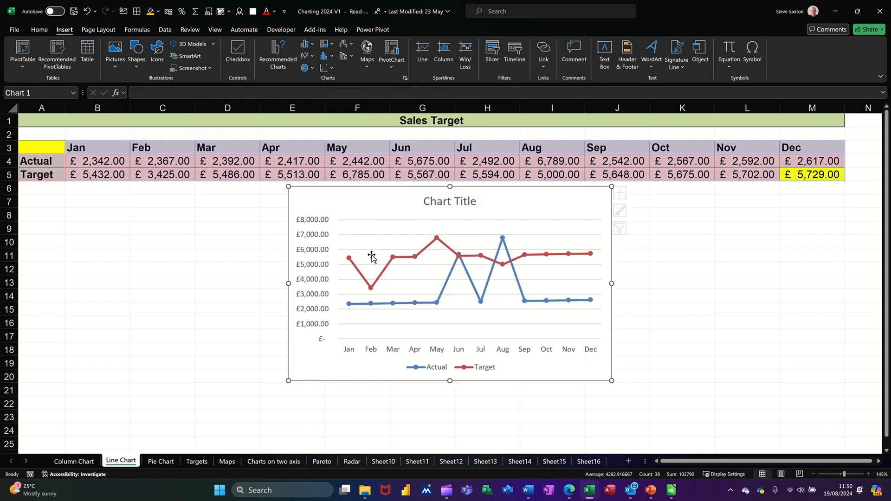
pyautogui.moveTo(254, 284); pyautogui.dragTo(55, 290)
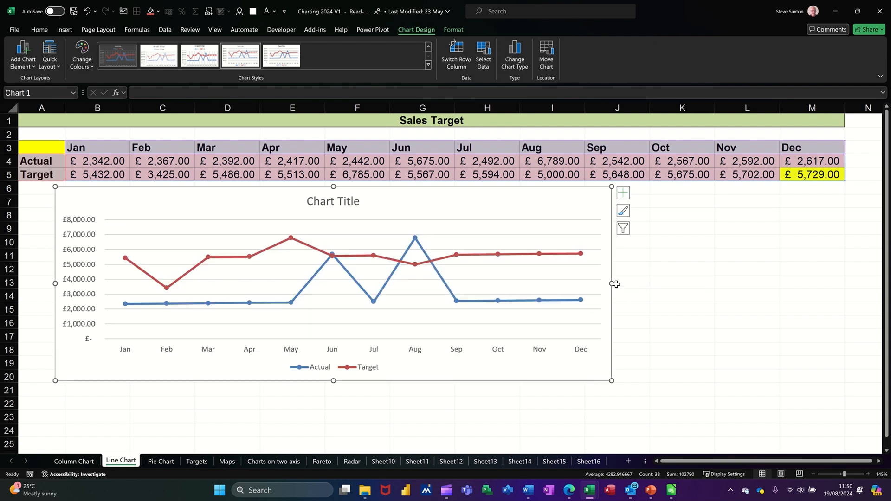
pyautogui.moveTo(610, 282); pyautogui.dragTo(821, 283)
# Link the chart title to the Sales Target heading in A1:M1 with a cell reference
pyautogui.click(457, 203)
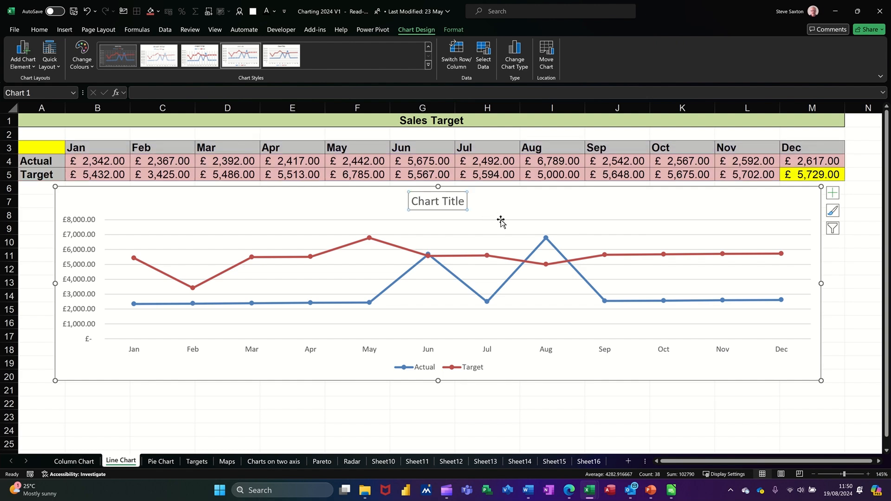
pyautogui.click(255, 91)
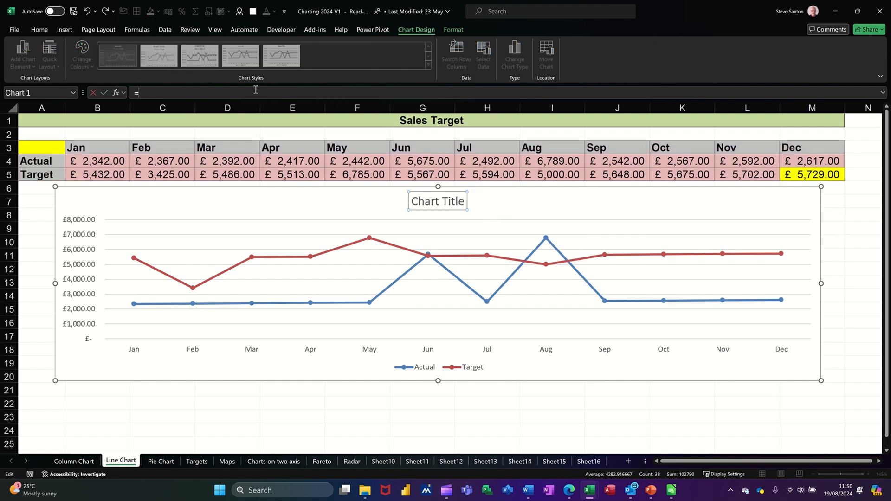
pyautogui.write('=')
pyautogui.click(400, 123)
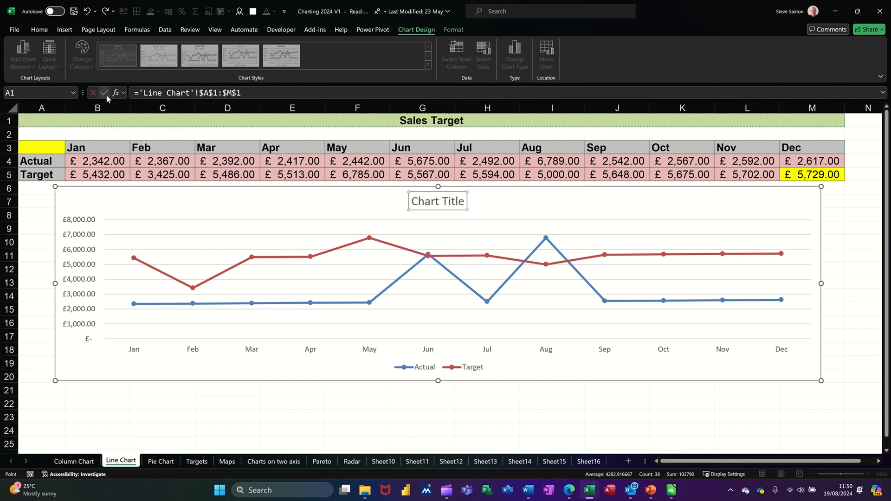
pyautogui.press('Return')
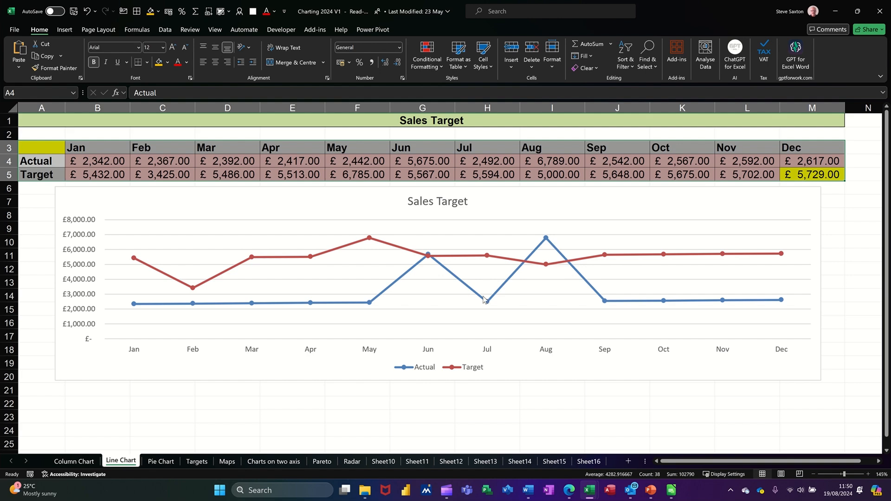
# Change the chart to the Clustered Column – Line combo, with Actual as columns and Target as a line
pyautogui.moveTo(468, 291)
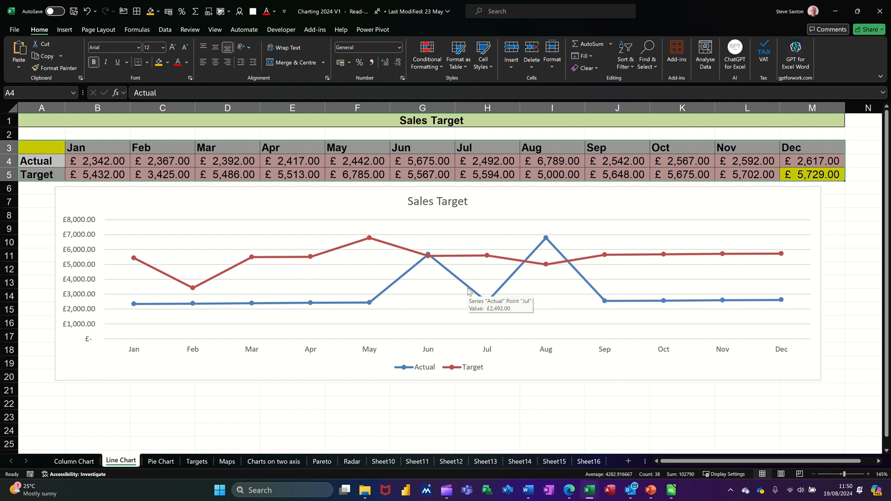
pyautogui.click(395, 285)
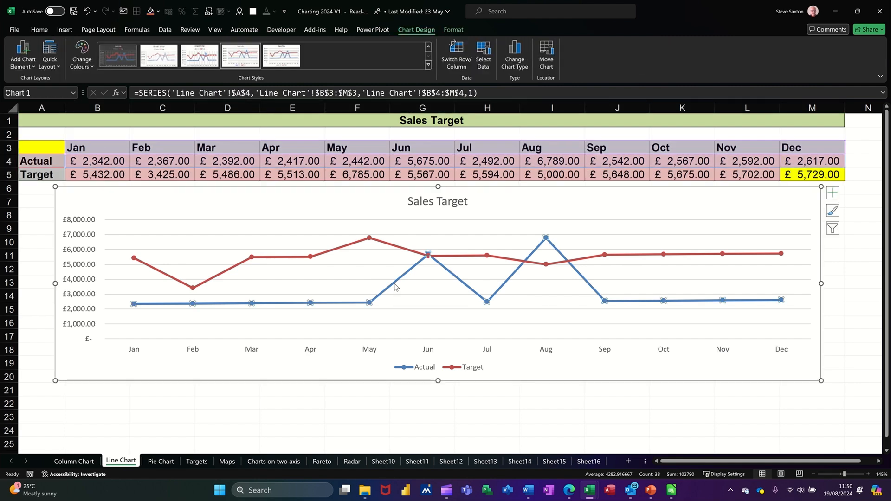
pyautogui.click(516, 56)
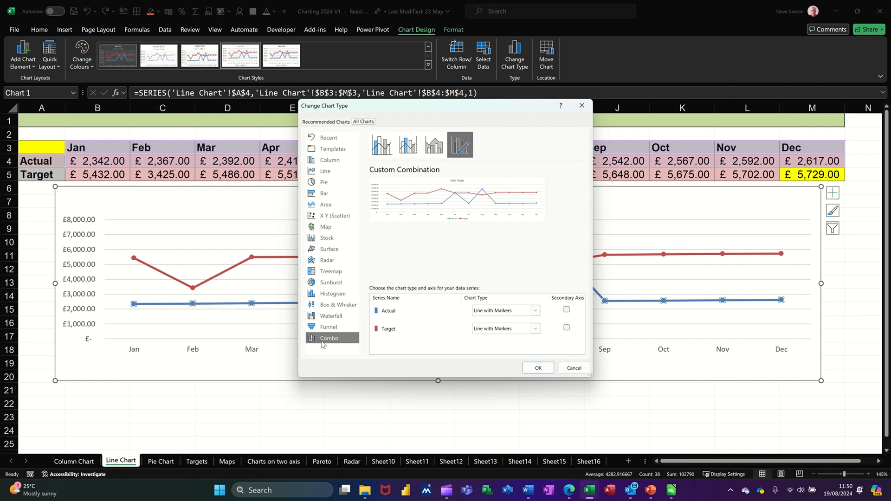
pyautogui.click(383, 146)
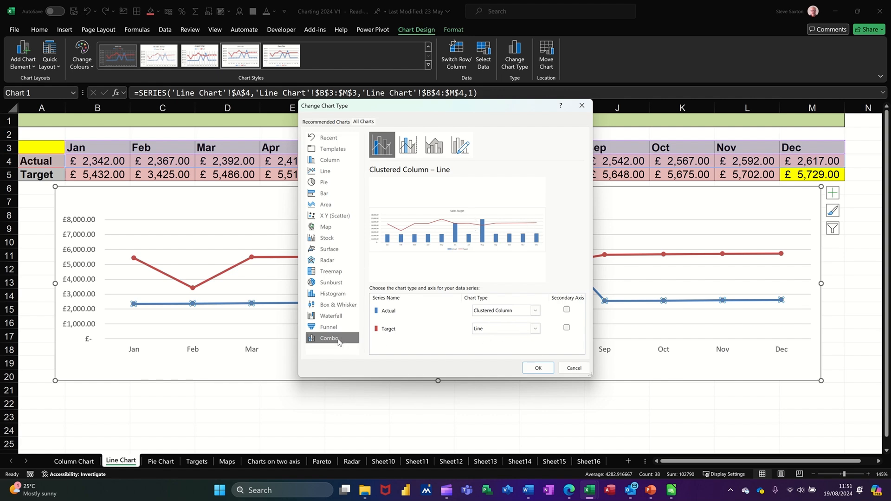
pyautogui.click(538, 368)
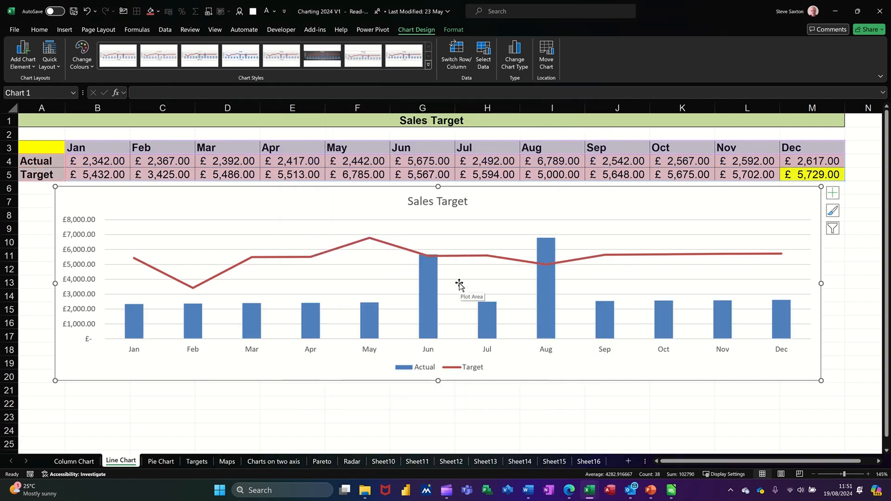
# Delete the Male pie chart on the Pie Chart sheet
pyautogui.click(157, 461)
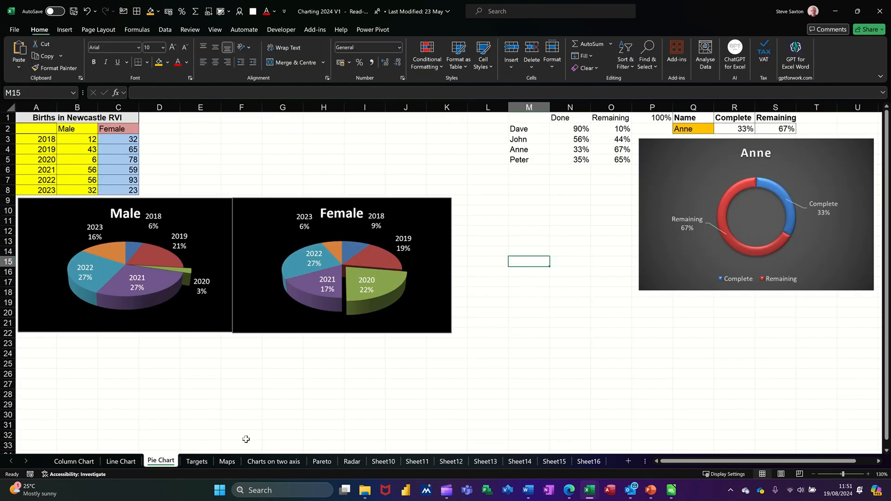
pyautogui.click(213, 211)
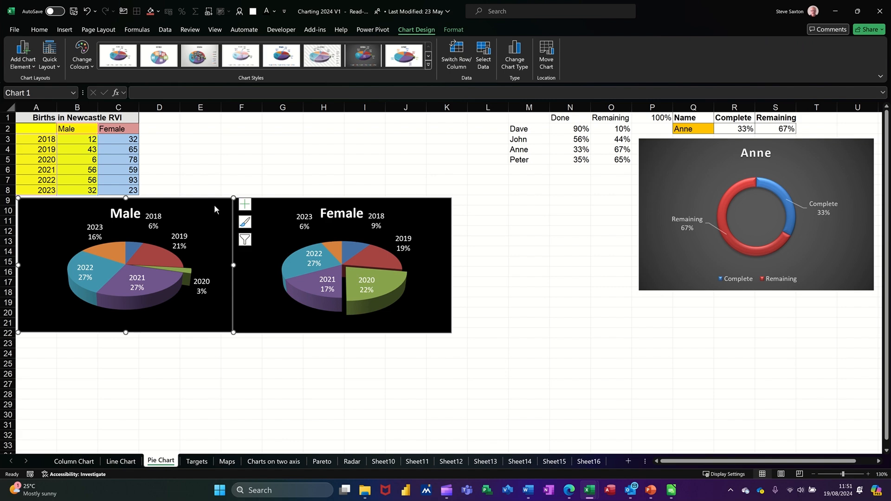
pyautogui.press('Delete')
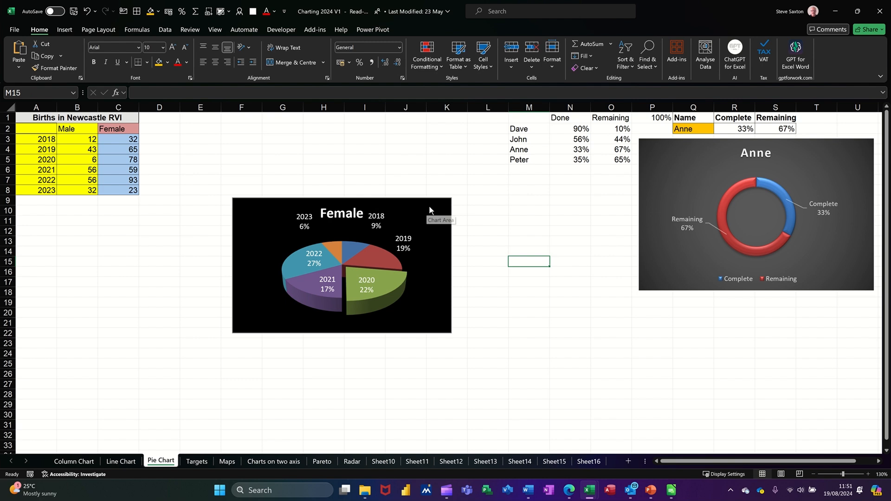
# Delete the Female pie chart and the Complete/Remaining doughnut chart from the Pie Chart sheet
pyautogui.click(355, 219)
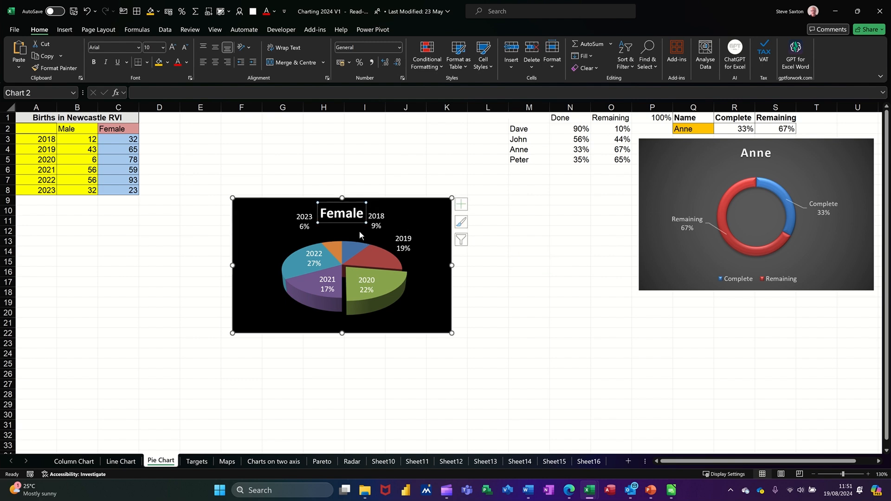
pyautogui.press('Delete')
pyautogui.click(384, 234)
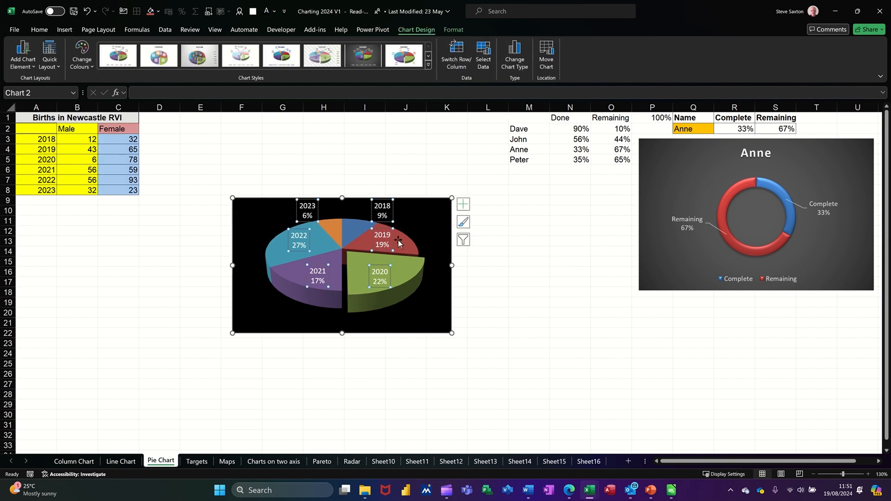
pyautogui.press('Delete')
pyautogui.press('Delete')
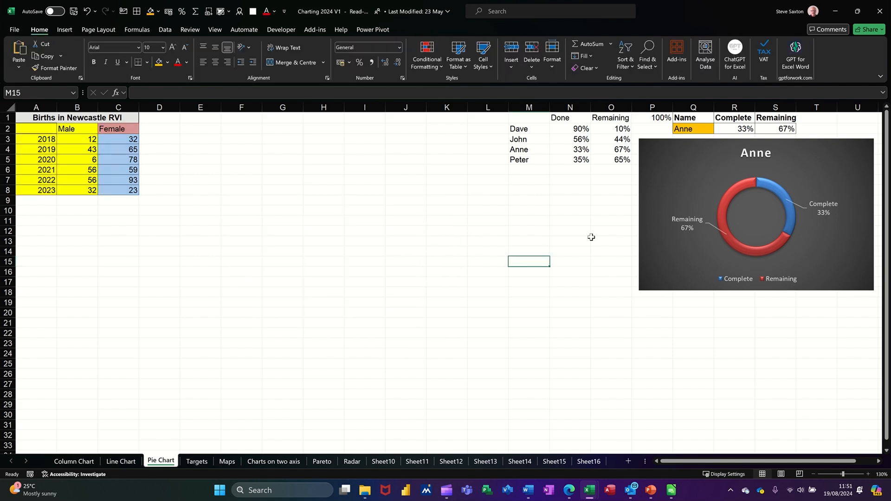
pyautogui.click(644, 244)
pyautogui.press('Delete')
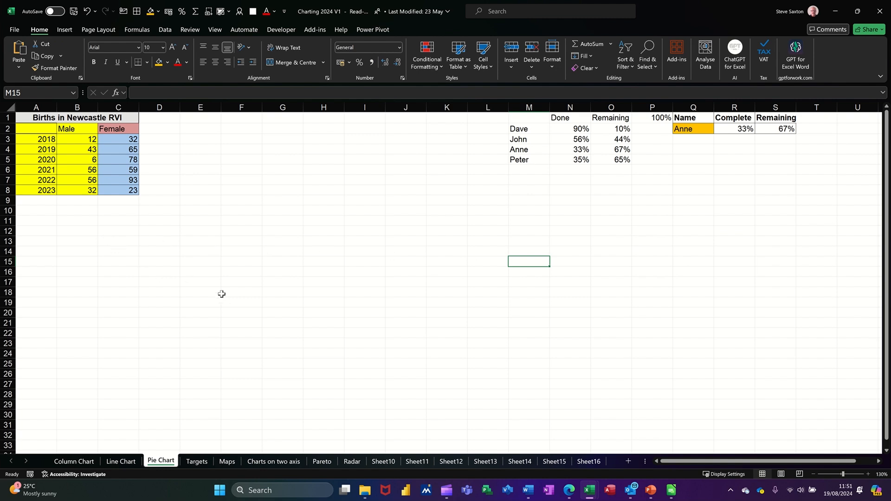
# Insert a 3D pie chart of the male births from A2:B8 and move it to about columns D to K, rows 8 to 24
pyautogui.moveTo(30, 129); pyautogui.dragTo(72, 189)
pyautogui.click(61, 30)
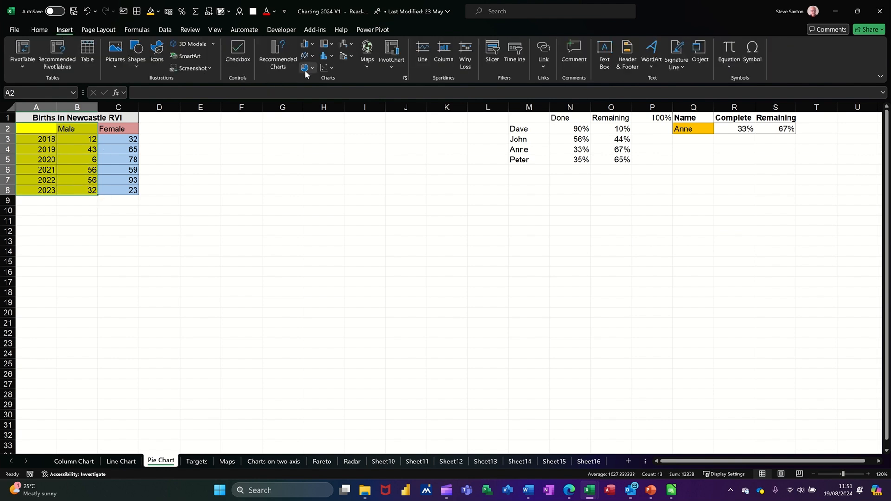
pyautogui.click(312, 68)
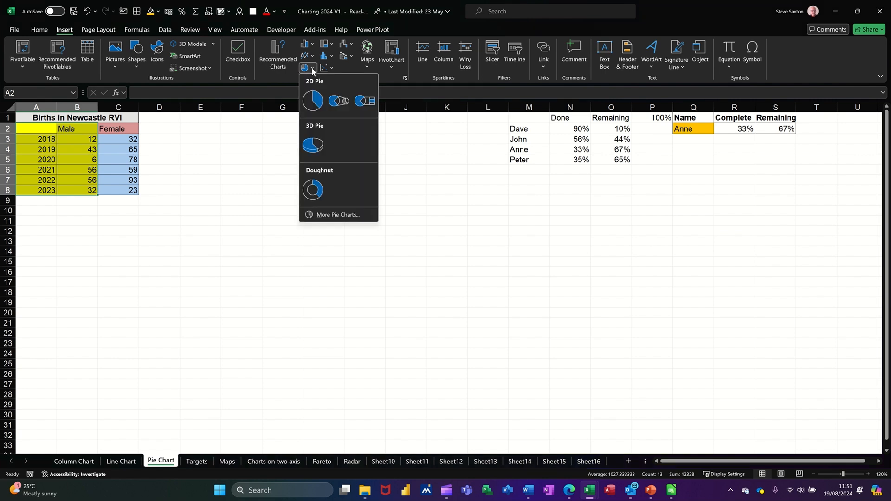
pyautogui.click(321, 147)
pyautogui.moveTo(374, 212); pyautogui.dragTo(241, 199)
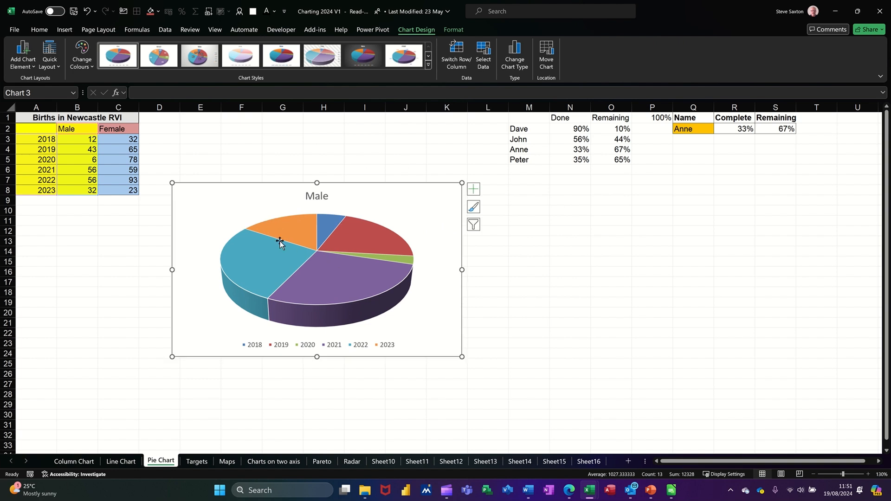
# Remove the legend from the Male pie chart and add Data Callout labels
pyautogui.click(281, 348)
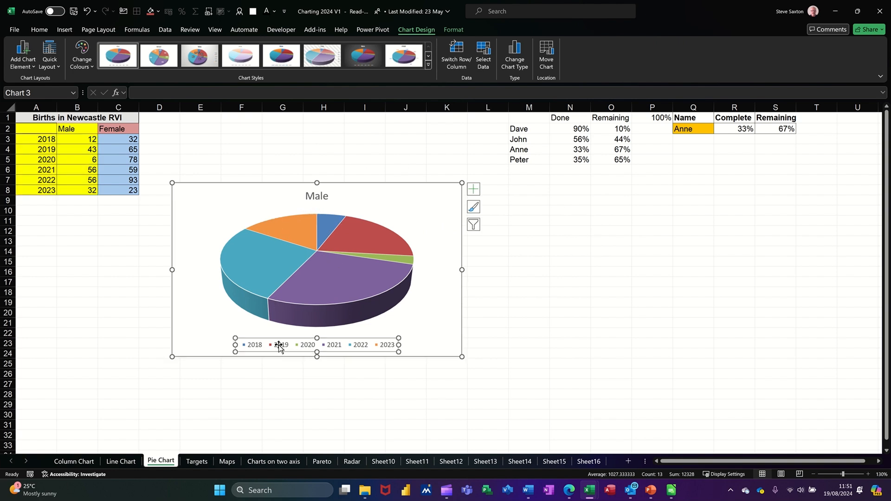
pyautogui.press('Delete')
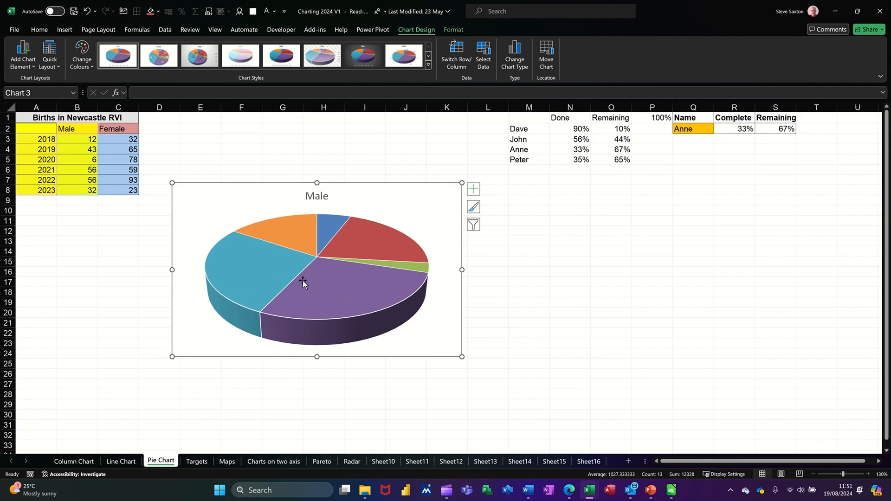
pyautogui.click(475, 191)
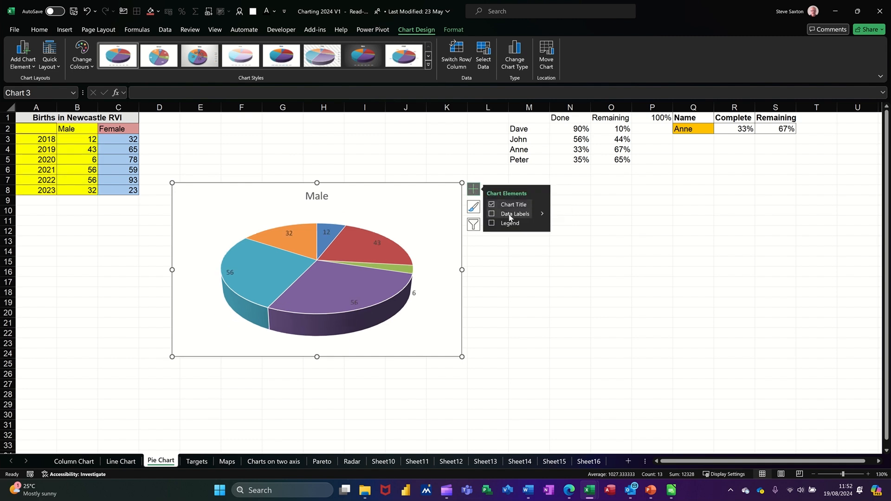
pyautogui.click(543, 215)
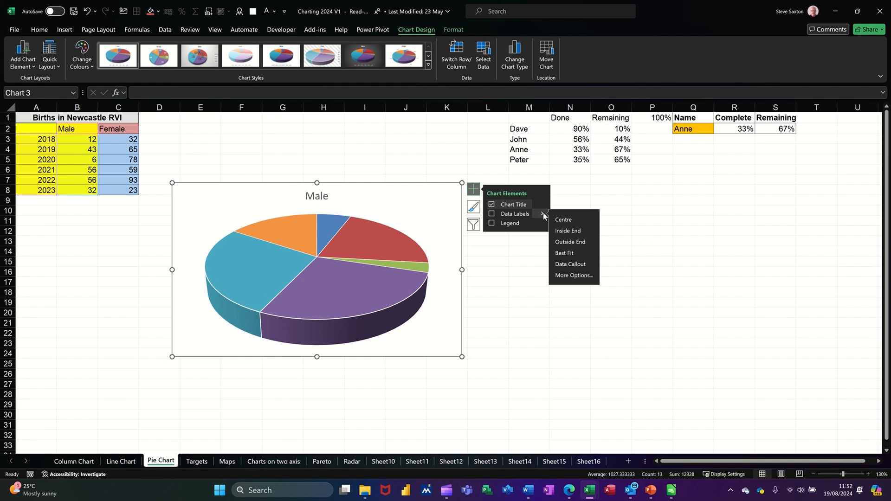
pyautogui.click(566, 265)
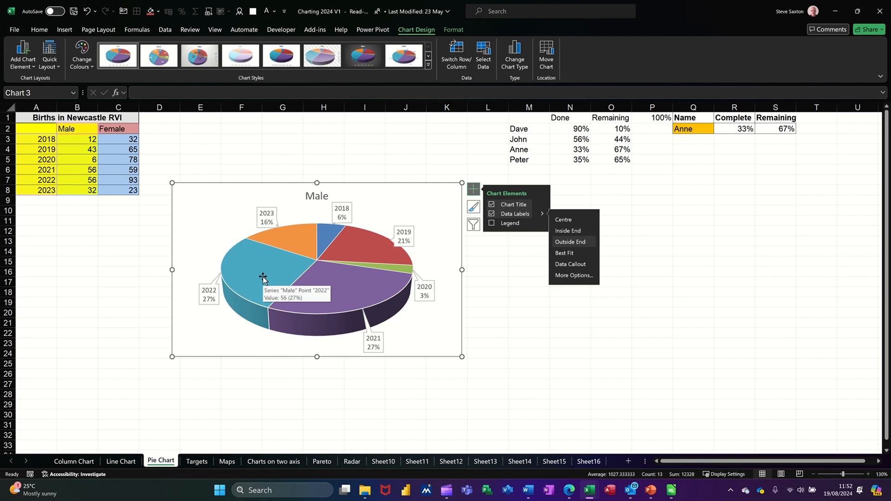
# Try to separate the 2020 slice from the Male pie and undo the slice move
pyautogui.click(409, 325)
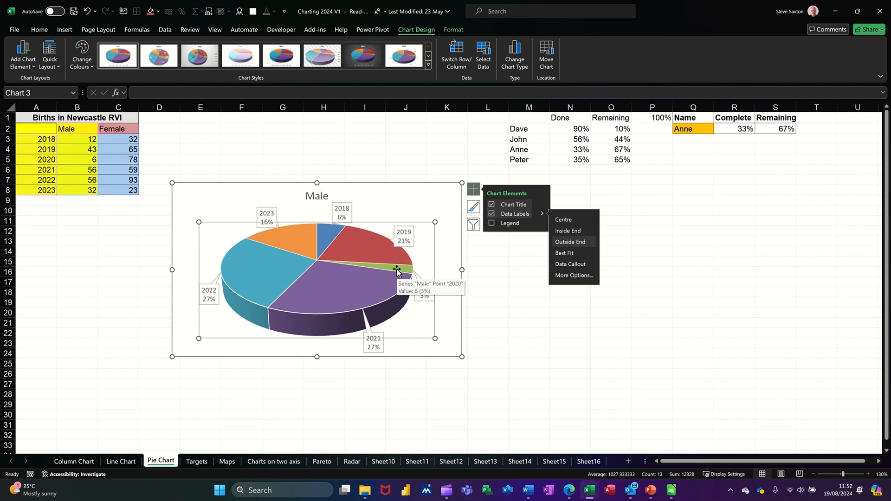
pyautogui.click(397, 270)
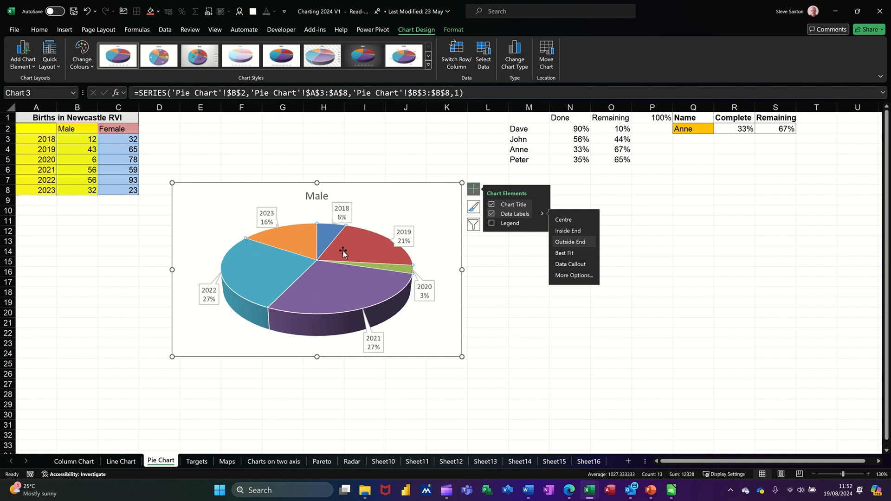
pyautogui.click(401, 270)
pyautogui.click(408, 269)
pyautogui.moveTo(402, 272); pyautogui.dragTo(401, 272)
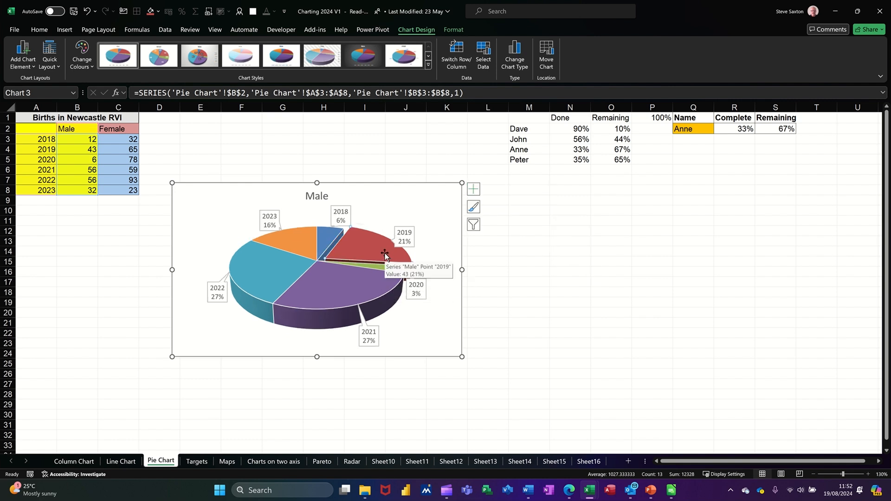
pyautogui.hotkey('ctrl', 'z')
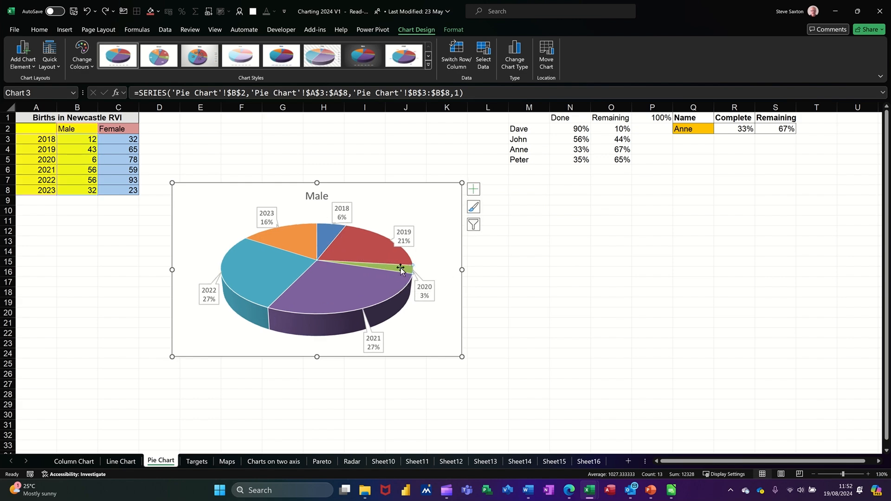
# Pull the 2020 slice slightly outward from the rest of the Male pie
pyautogui.moveTo(401, 271); pyautogui.dragTo(421, 282)
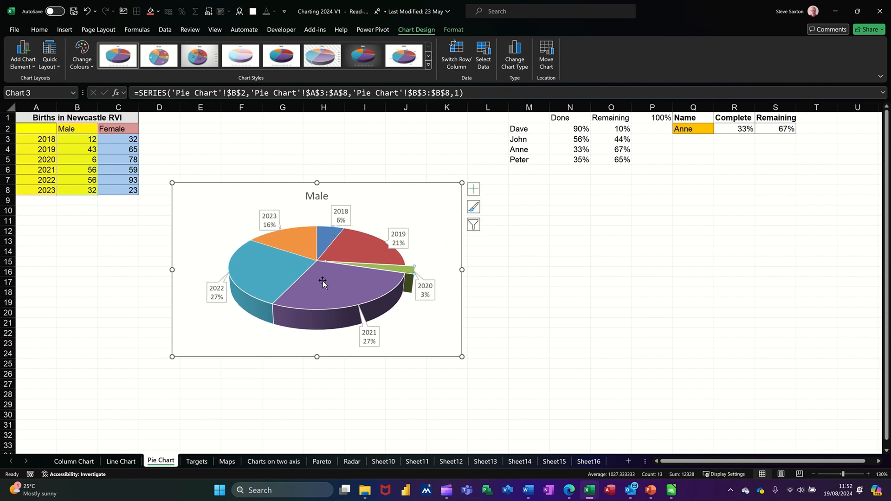
pyautogui.click(439, 206)
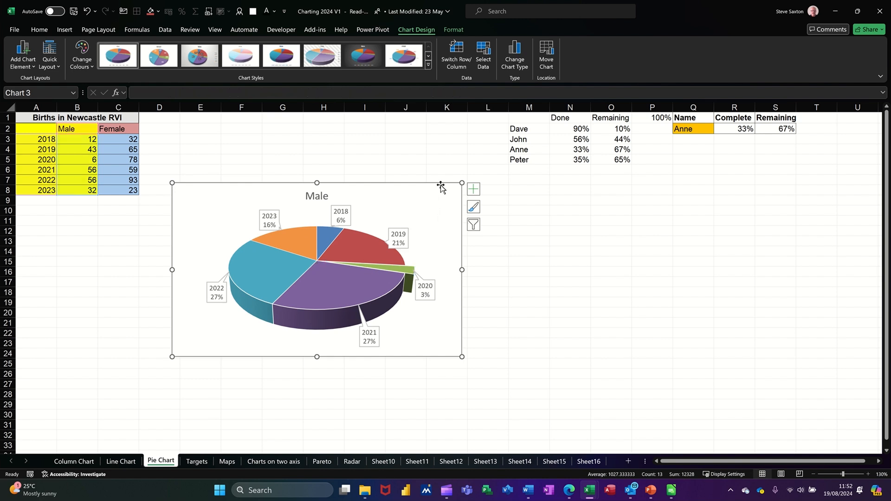
# Set the Male pie chart's height and width to 7 cm each and place it directly below the births table
pyautogui.click(449, 30)
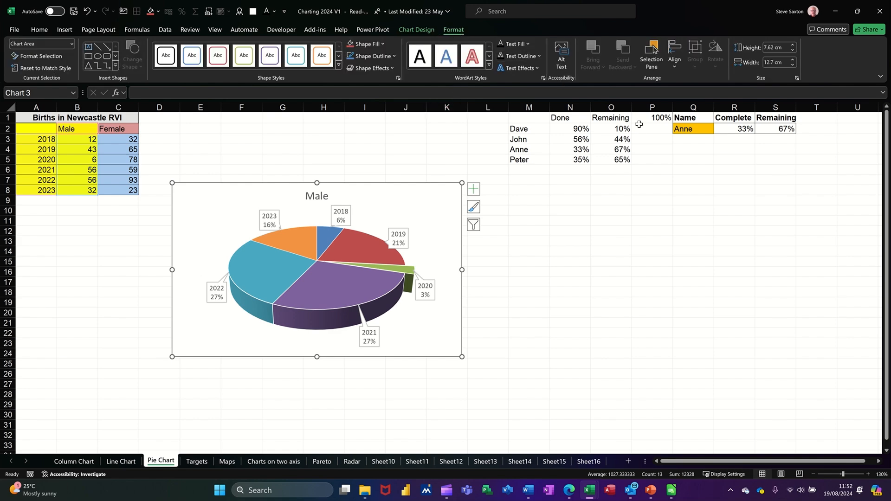
pyautogui.click(769, 48)
pyautogui.write('7')
pyautogui.click(769, 61)
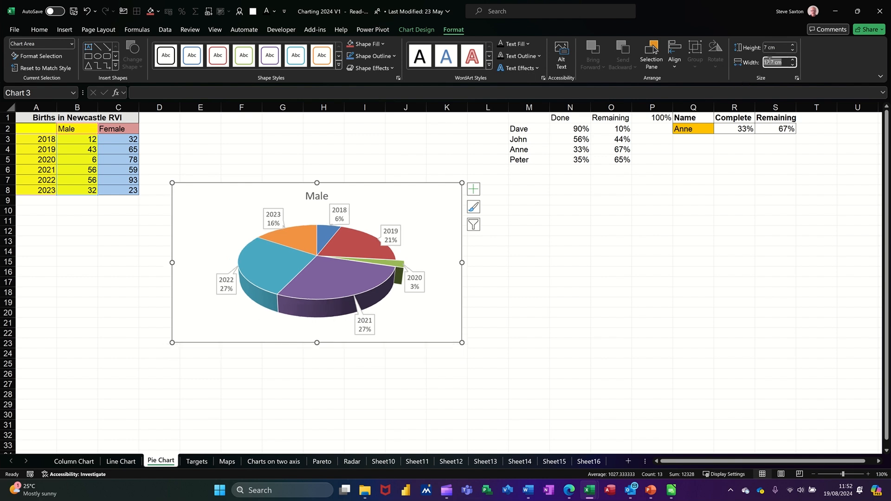
pyautogui.write('7')
pyautogui.press('Return')
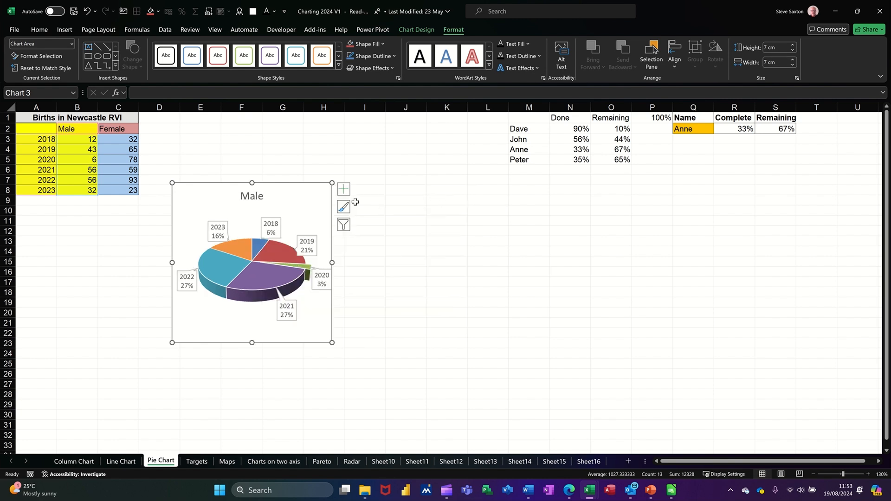
pyautogui.moveTo(308, 193); pyautogui.dragTo(151, 216)
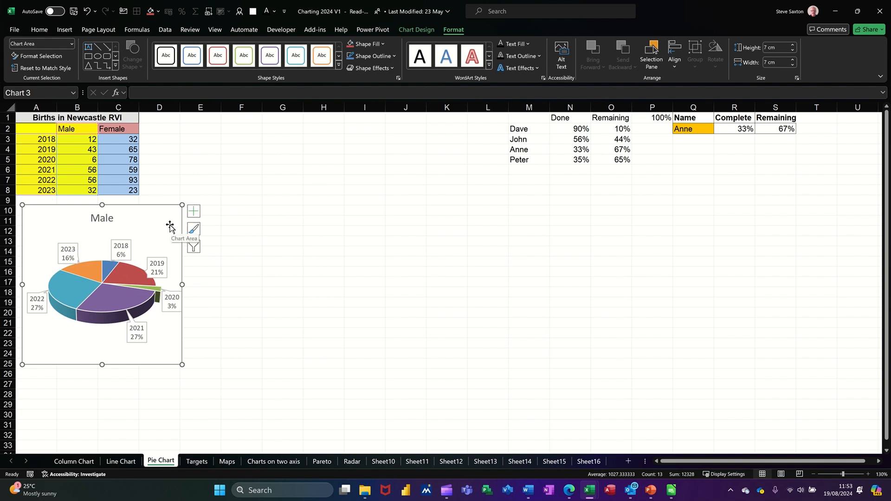
pyautogui.click(234, 231)
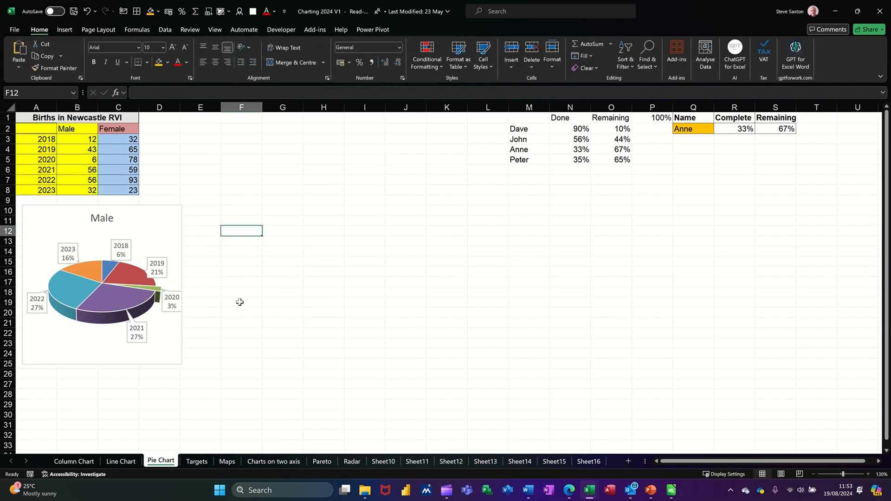
# Insert a 3D pie chart of the female births from the year column A2:A8 and the Female column C2:C8
pyautogui.click(26, 128)
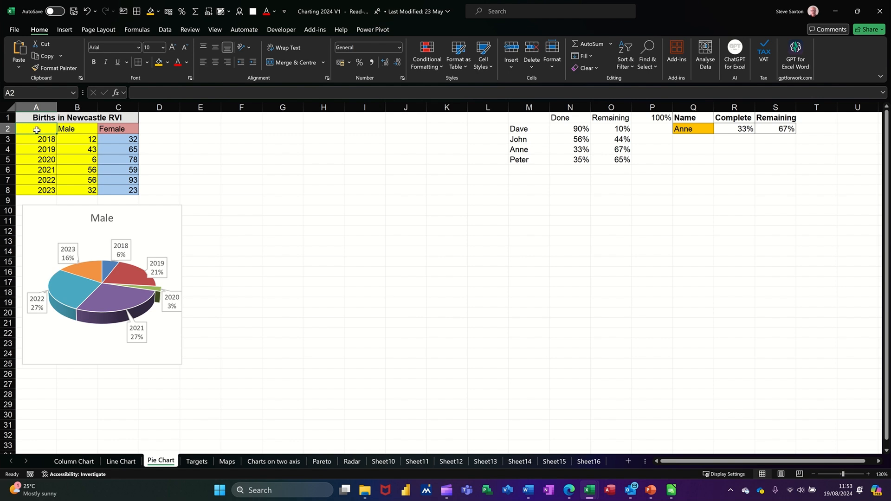
pyautogui.moveTo(40, 131); pyautogui.dragTo(39, 190)
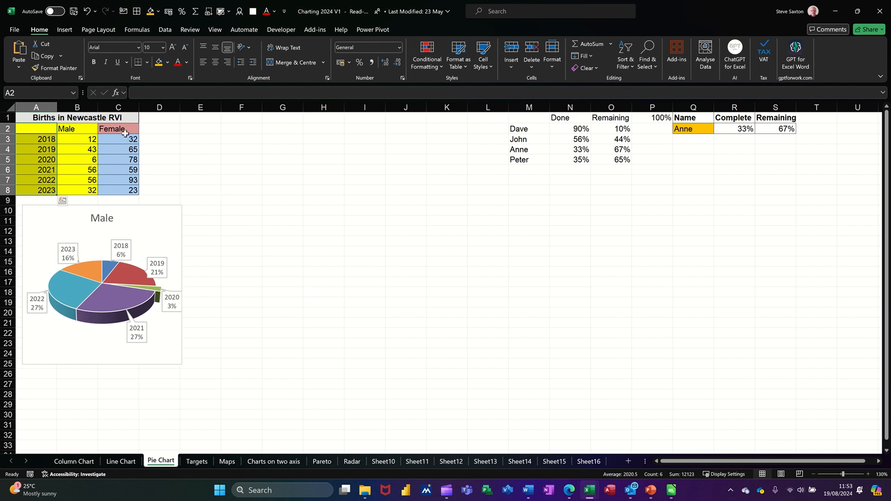
pyautogui.keyDown('ctrl'); pyautogui.moveTo(125, 129); pyautogui.dragTo(130, 181); pyautogui.keyUp('ctrl')
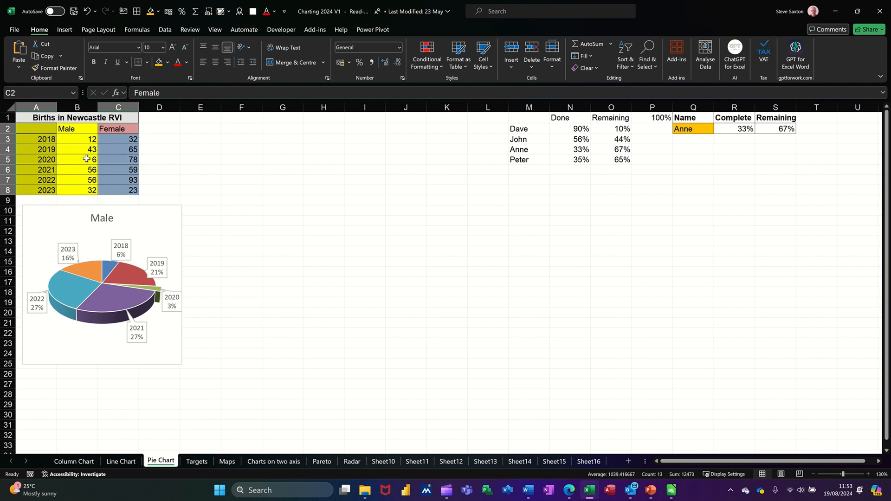
pyautogui.click(64, 31)
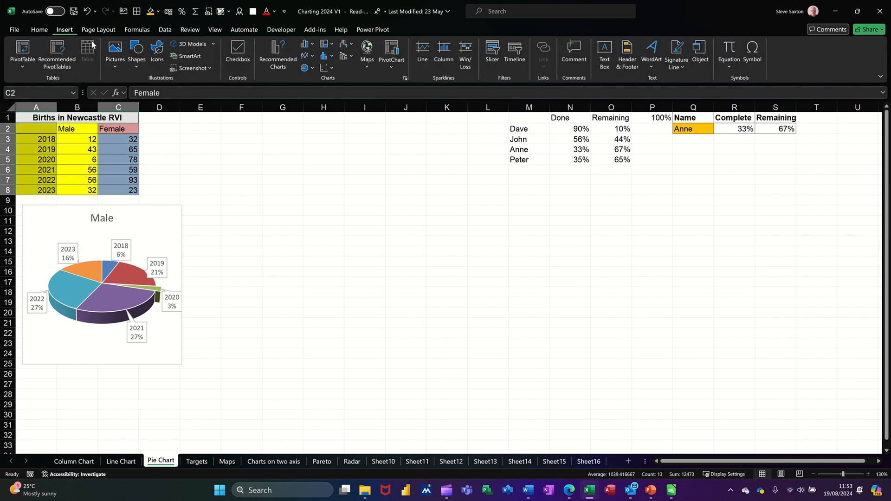
pyautogui.click(305, 69)
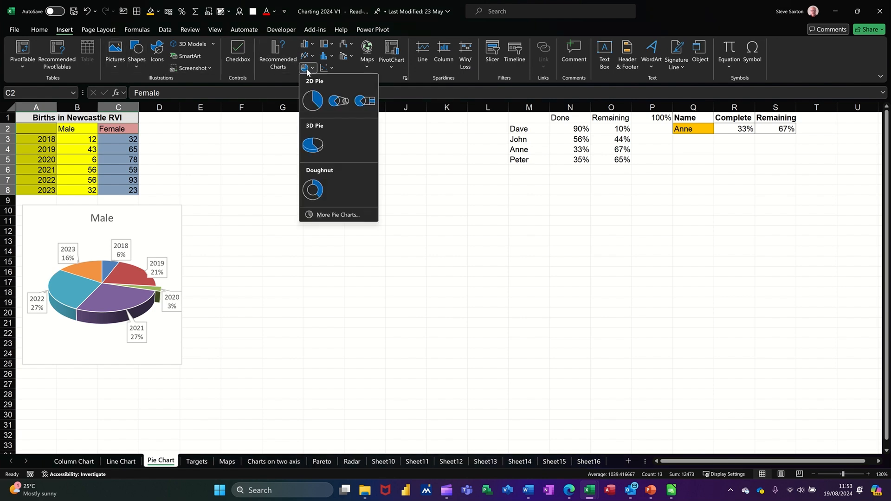
pyautogui.click(318, 142)
# Remove the legend from the Female pie chart and add Data Callout labels
pyautogui.click(428, 364)
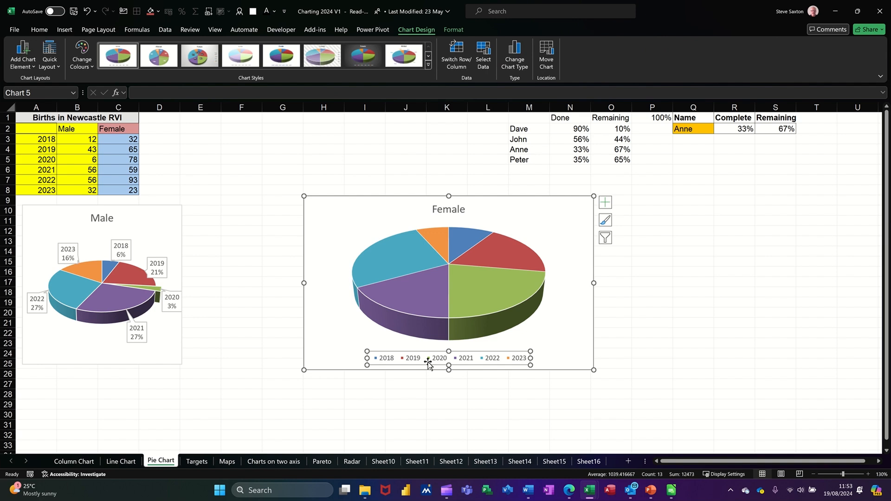
pyautogui.press('Delete')
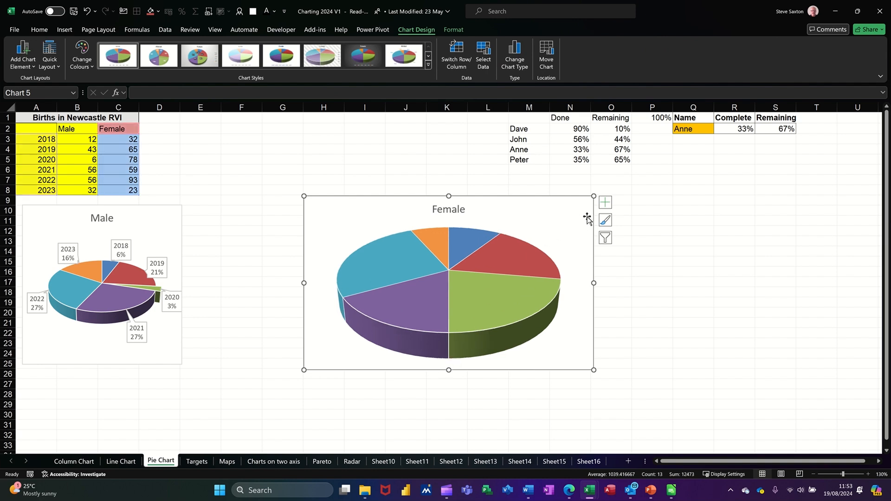
pyautogui.click(606, 205)
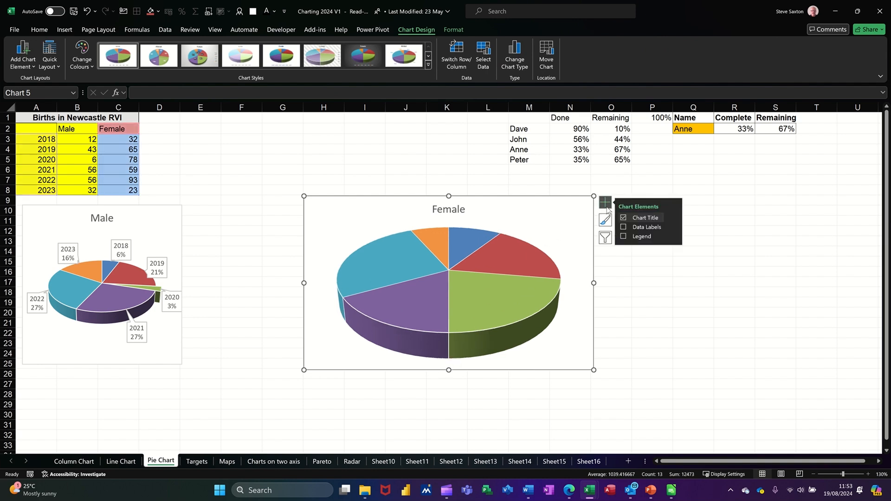
pyautogui.click(642, 228)
pyautogui.click(674, 228)
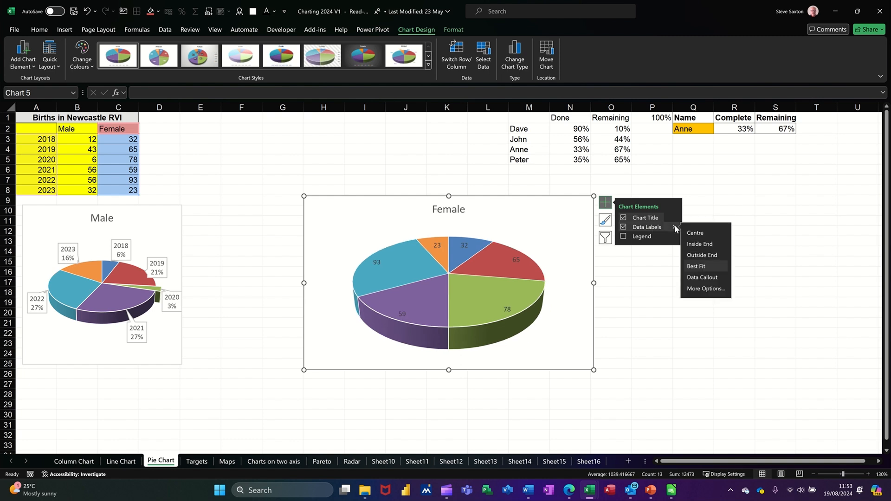
pyautogui.click(695, 278)
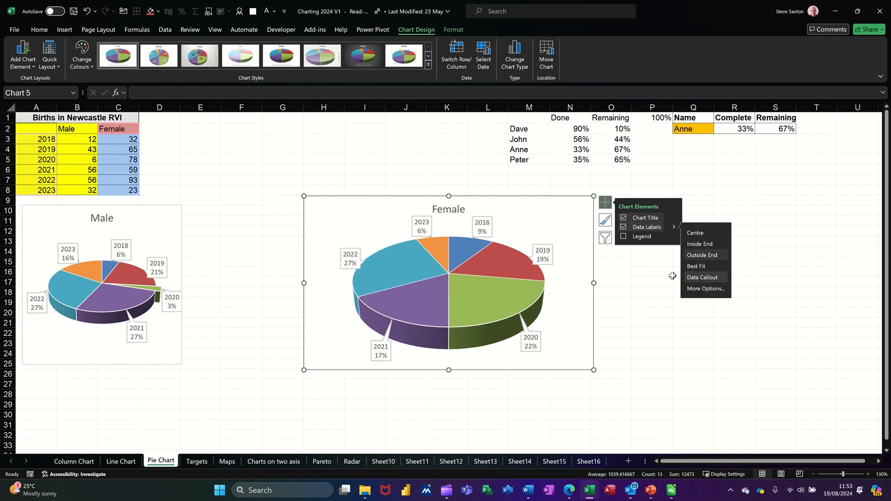
# Pull the 2020 slice slightly out of the Female pie and set the chart's height and width to 7 cm each
pyautogui.click(486, 304)
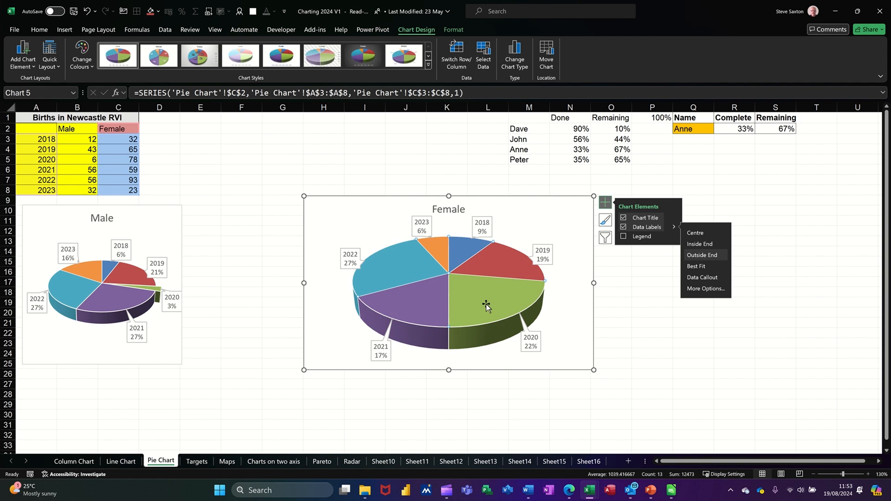
pyautogui.moveTo(483, 304); pyautogui.dragTo(497, 303)
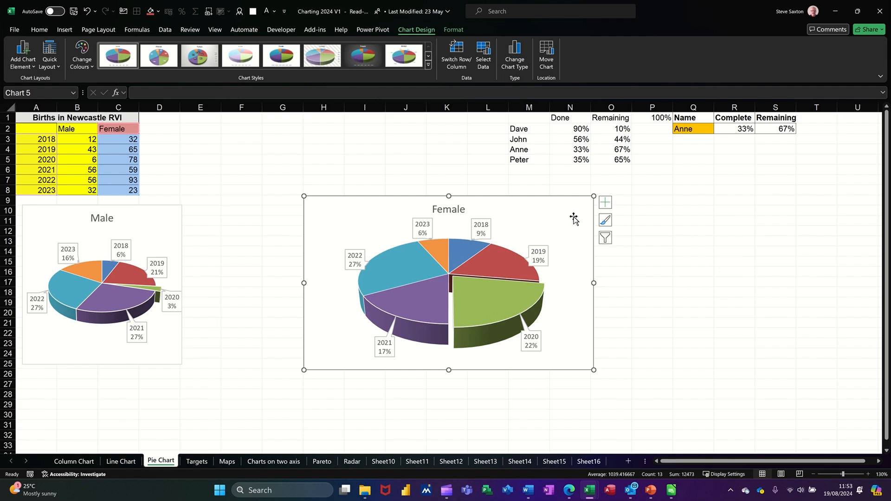
pyautogui.click(456, 31)
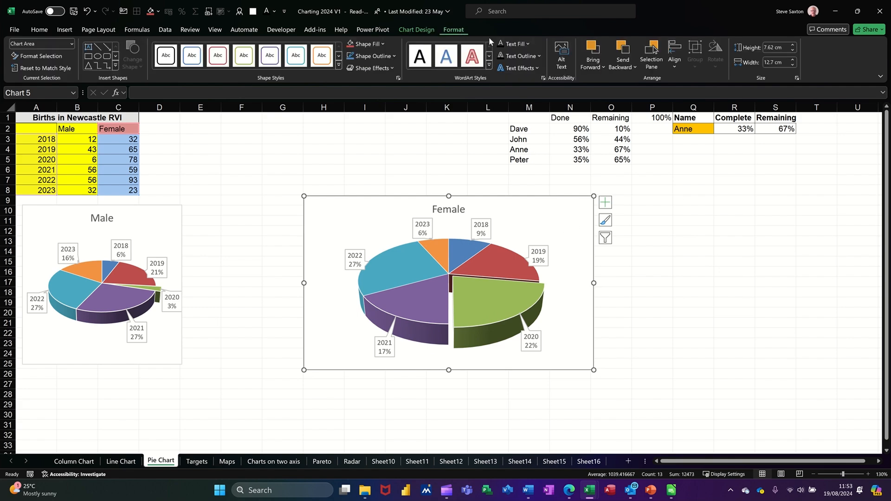
pyautogui.click(769, 47)
pyautogui.write('7')
pyautogui.click(776, 62)
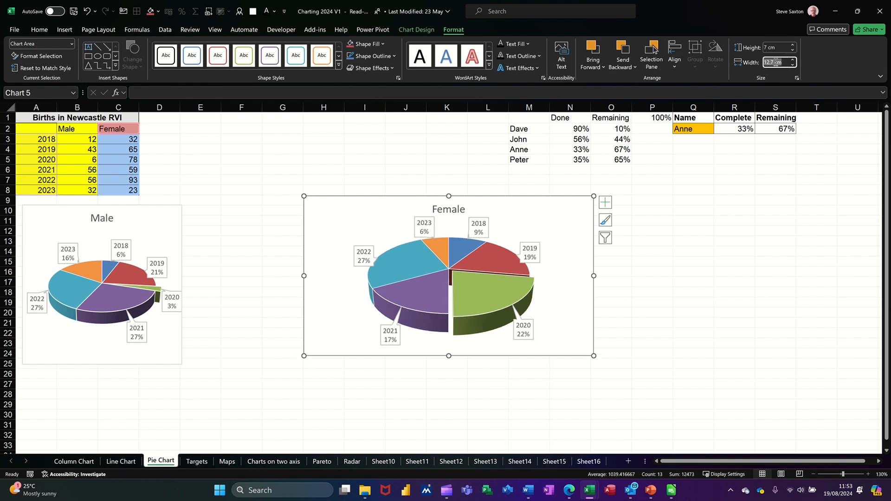
pyautogui.write('7')
pyautogui.press('Return')
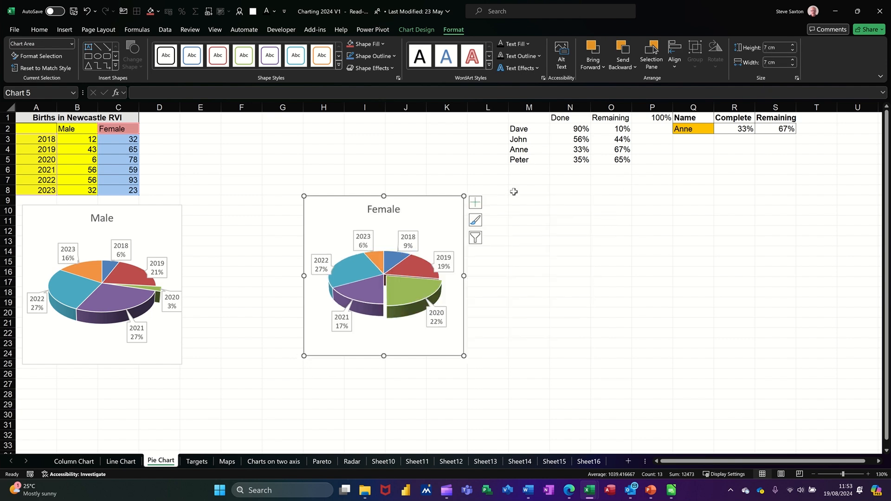
# Place the Female pie chart flush against the right side of the Male chart and group the two charts
pyautogui.moveTo(445, 198); pyautogui.dragTo(322, 207)
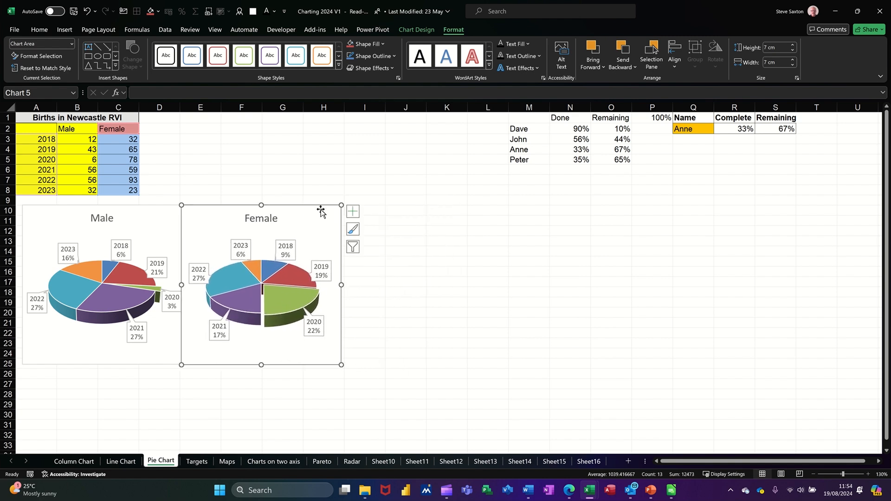
pyautogui.keyDown('ctrl'); pyautogui.click(158, 206); pyautogui.keyUp('ctrl')
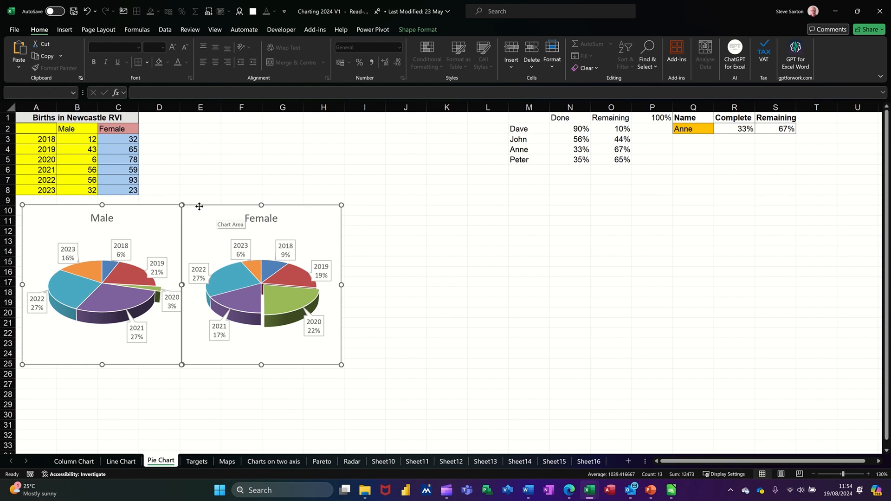
pyautogui.rightClick(164, 205)
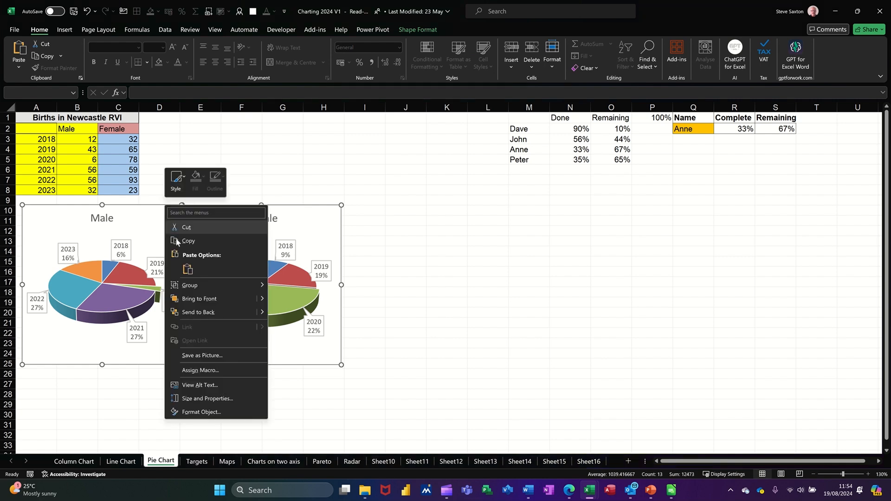
pyautogui.moveTo(208, 283)
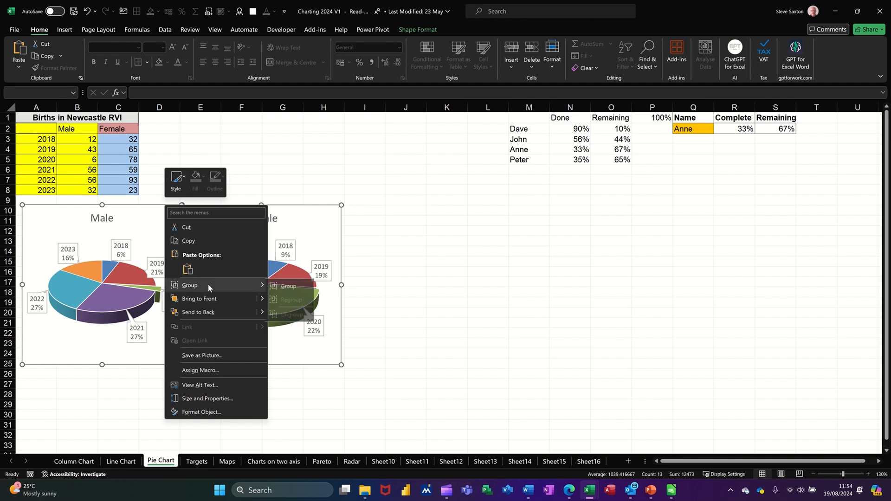
pyautogui.click(289, 288)
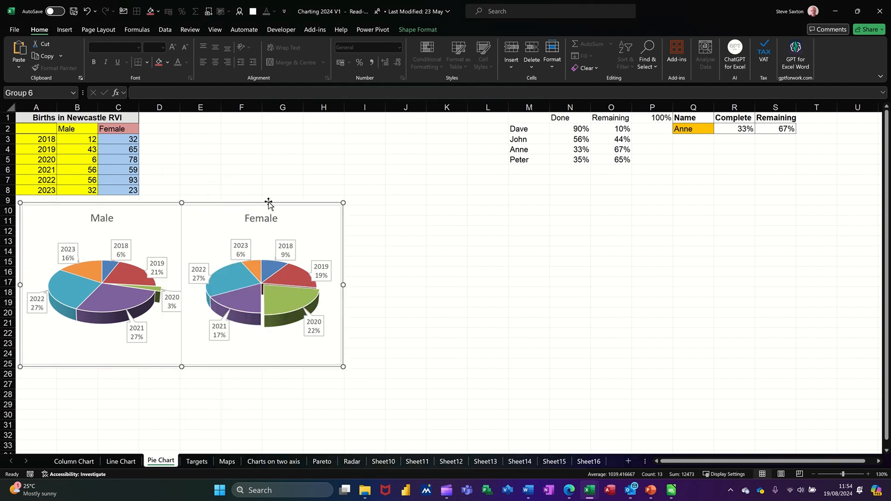
# Move the grouped pies to the right of the births table, shifting the Female chart slightly down and right within the group
pyautogui.moveTo(275, 203); pyautogui.dragTo(411, 185)
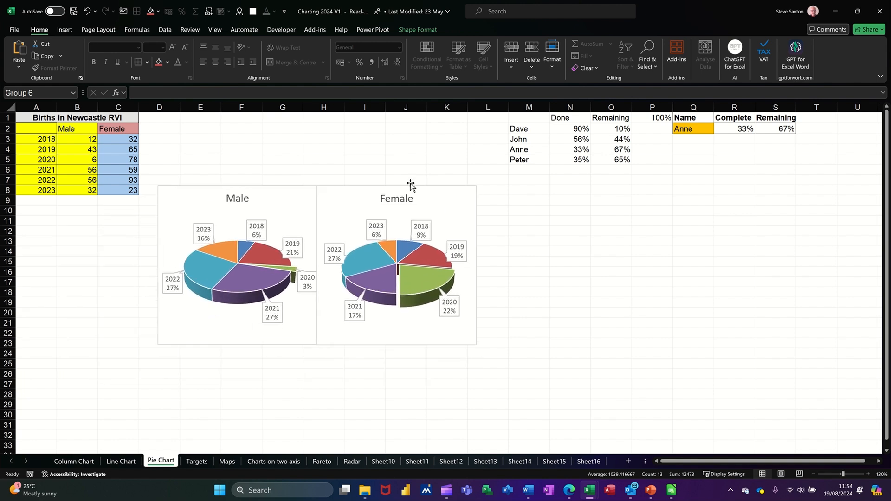
pyautogui.click(454, 210)
pyautogui.moveTo(453, 206); pyautogui.dragTo(460, 221)
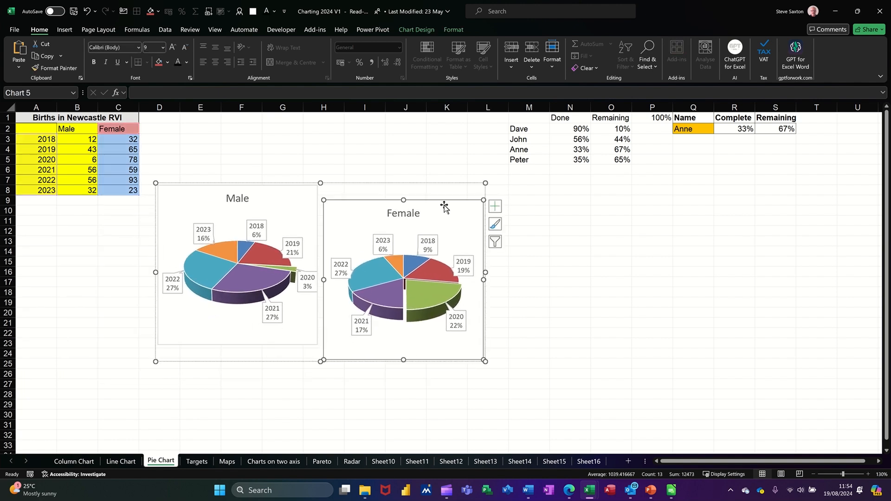
pyautogui.moveTo(430, 184); pyautogui.dragTo(438, 160)
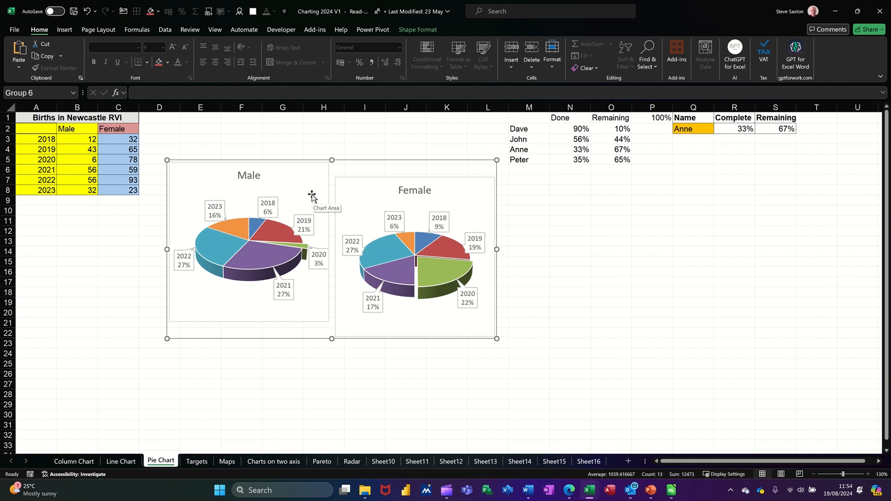
pyautogui.moveTo(412, 161); pyautogui.dragTo(404, 144)
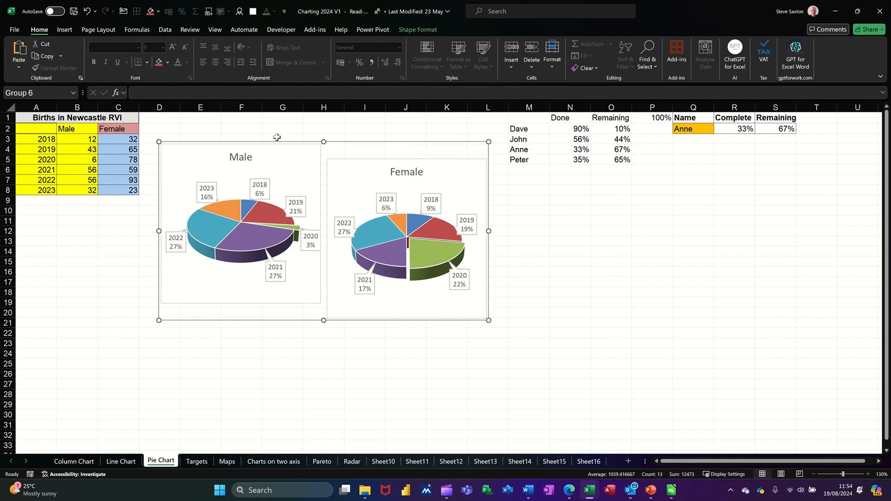
# Realign the Female chart level with and flush beside the Male chart within the group, and deselect it
pyautogui.click(379, 168)
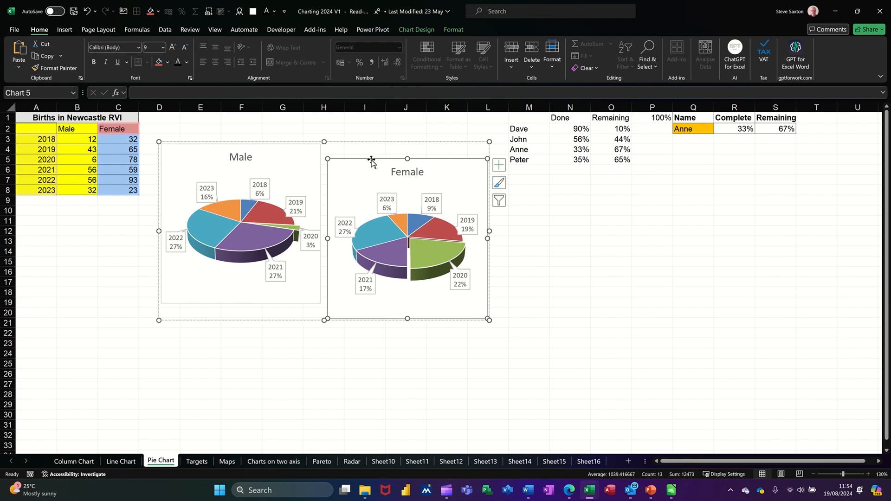
pyautogui.moveTo(373, 159); pyautogui.dragTo(365, 144)
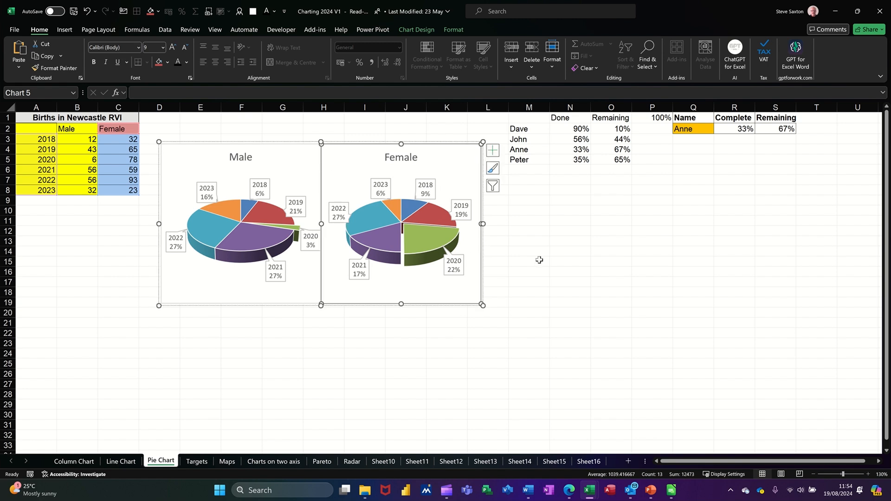
pyautogui.click(521, 262)
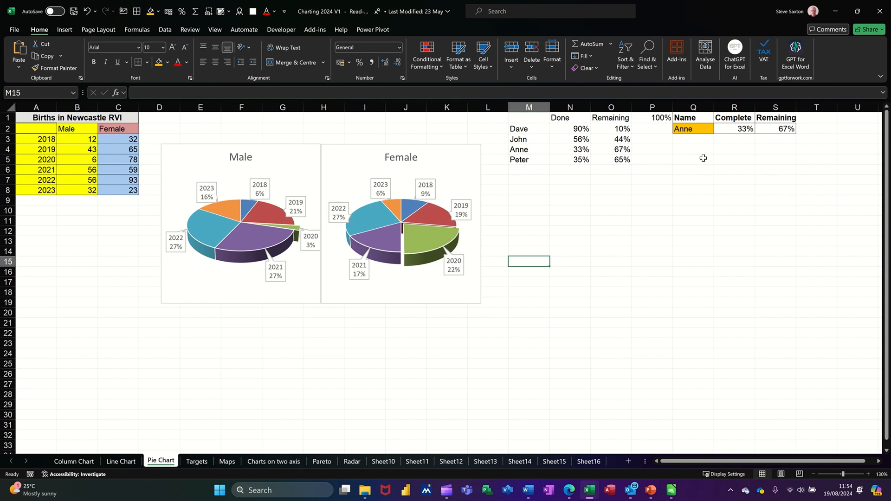
# Insert a doughnut chart from Q1:S2, reduce its size and place it below the Name, Complete and Remaining table
pyautogui.moveTo(691, 118); pyautogui.dragTo(760, 128)
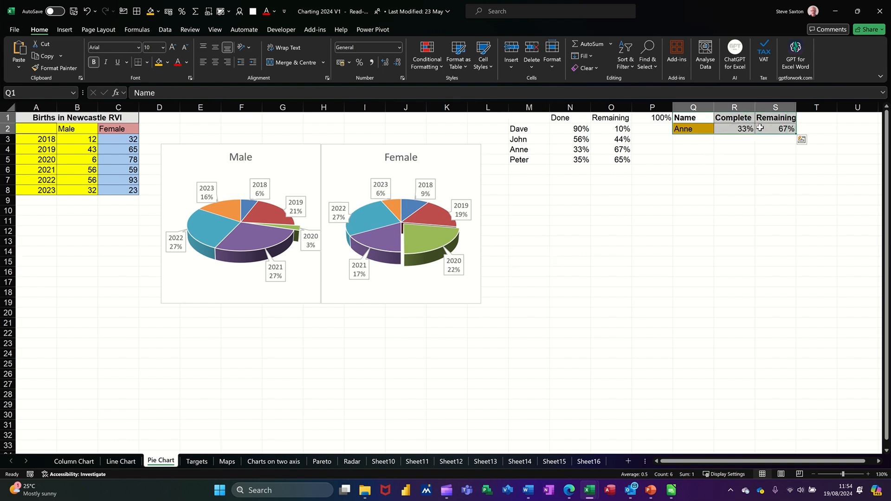
pyautogui.click(66, 30)
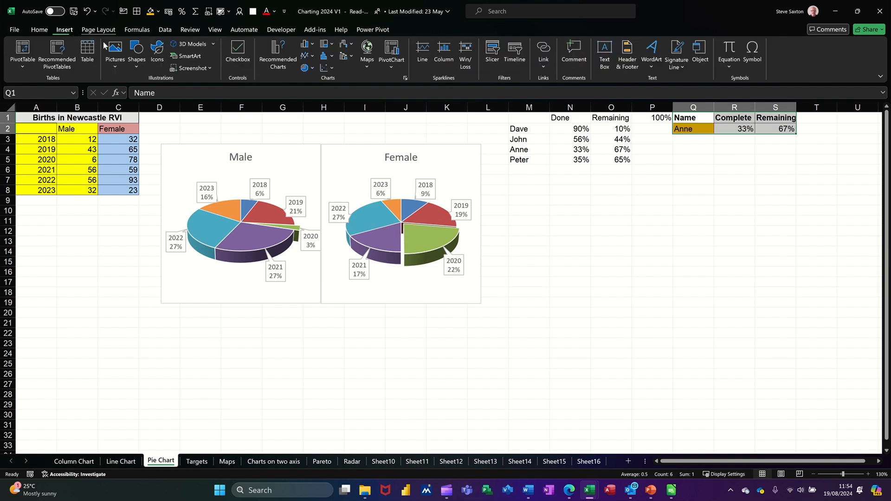
pyautogui.click(308, 69)
pyautogui.click(315, 189)
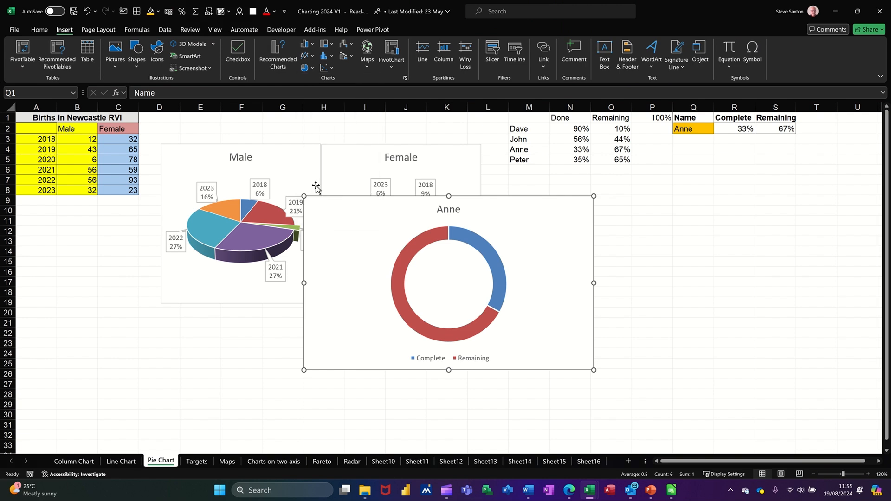
pyautogui.moveTo(553, 207); pyautogui.dragTo(811, 176)
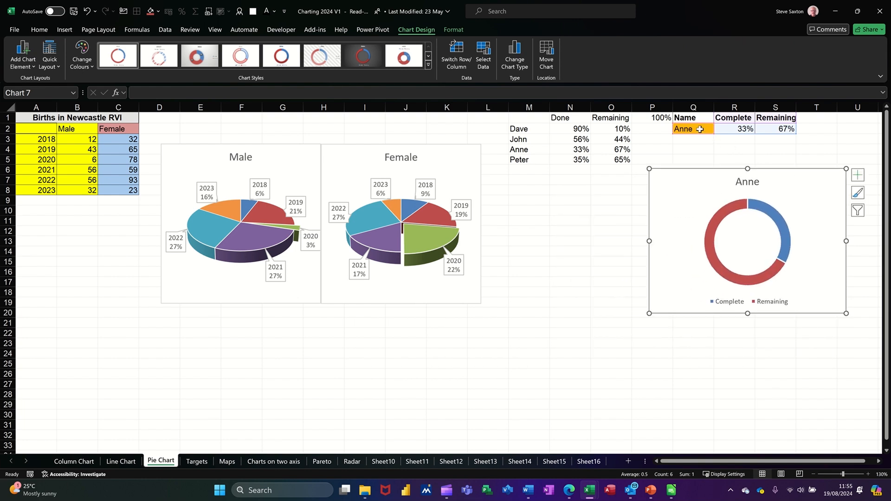
# Switch the name in Q2 to the first entry of its drop-down list so the doughnut chart shows that person's figures
pyautogui.click(706, 129)
pyautogui.click(718, 131)
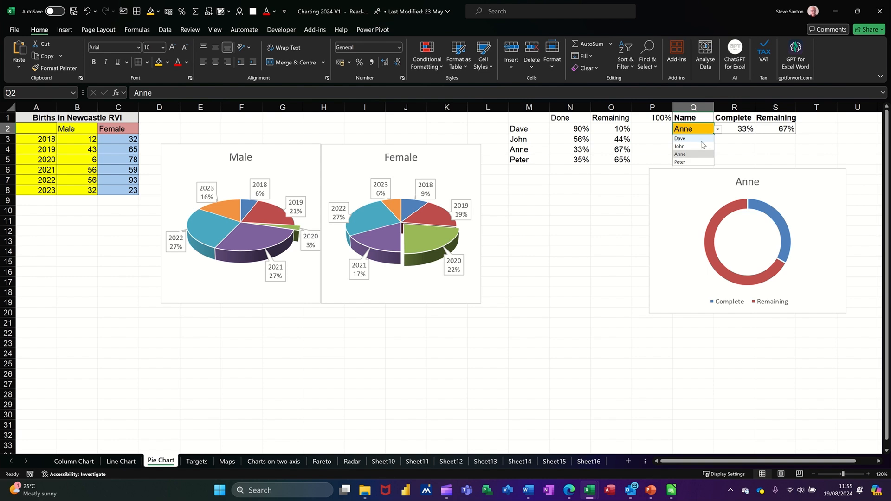
pyautogui.click(694, 140)
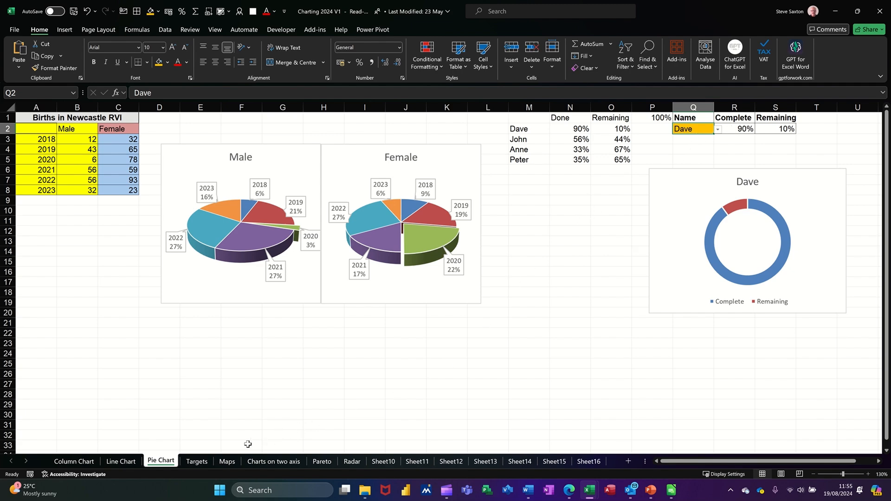
# On the Targets sheet, insert a 2D clustered column chart of the monthly sales in L2:M14 and place it below the data
pyautogui.click(197, 463)
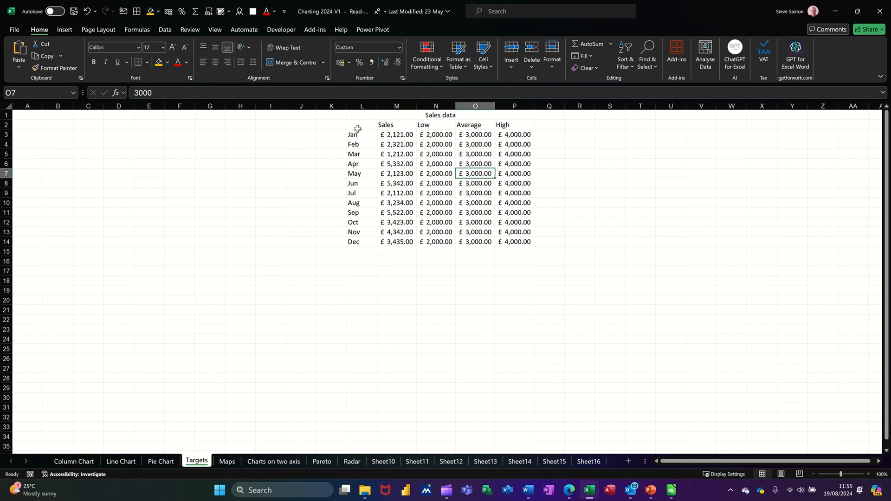
pyautogui.moveTo(358, 129); pyautogui.dragTo(391, 242)
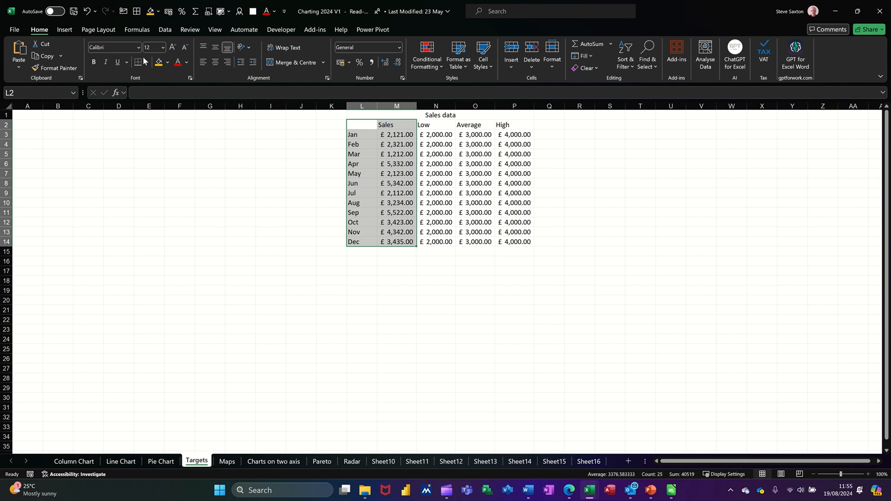
pyautogui.click(65, 30)
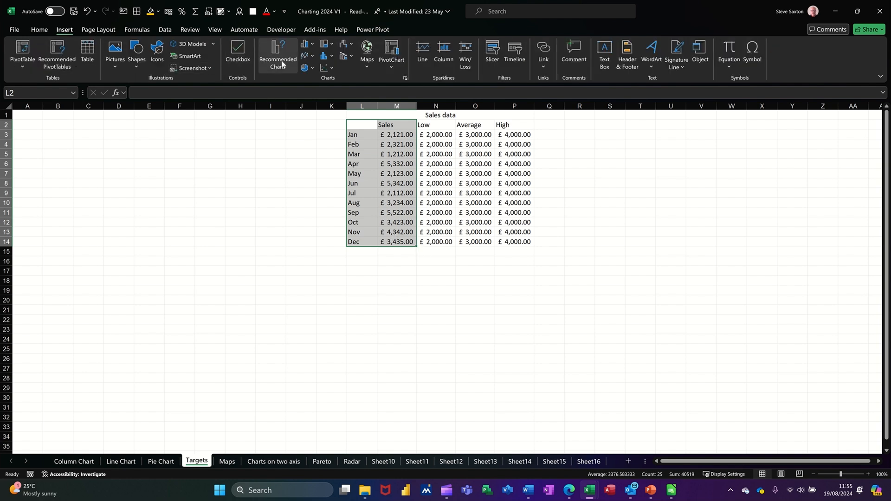
pyautogui.click(306, 44)
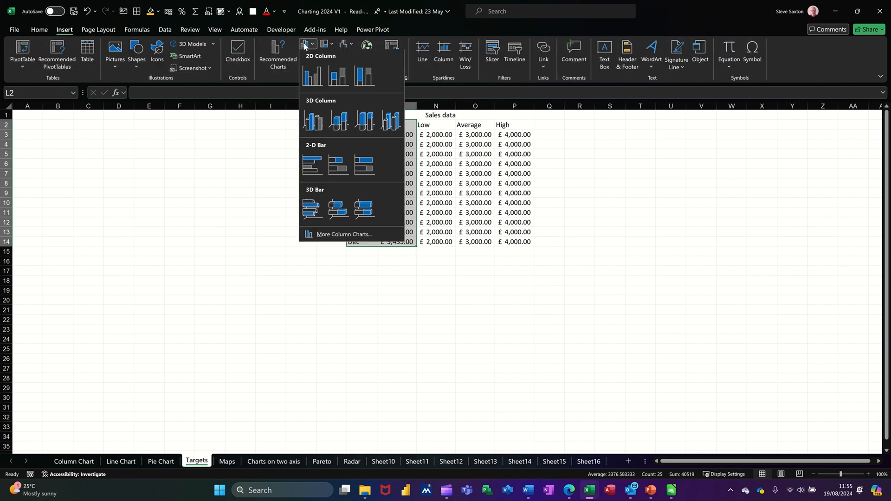
pyautogui.click(312, 76)
pyautogui.moveTo(464, 220); pyautogui.dragTo(464, 264)
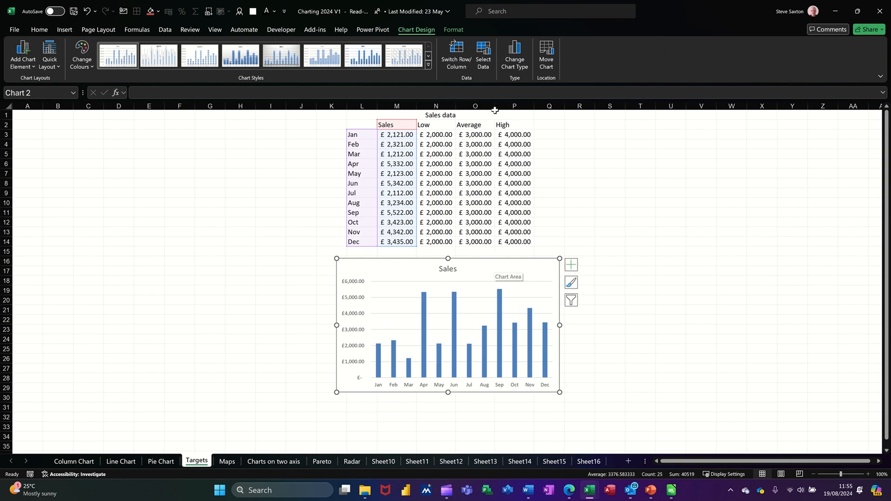
# Add a Low series to the Sales chart, with N2 as its name and N3:N14 as its values
pyautogui.click(486, 51)
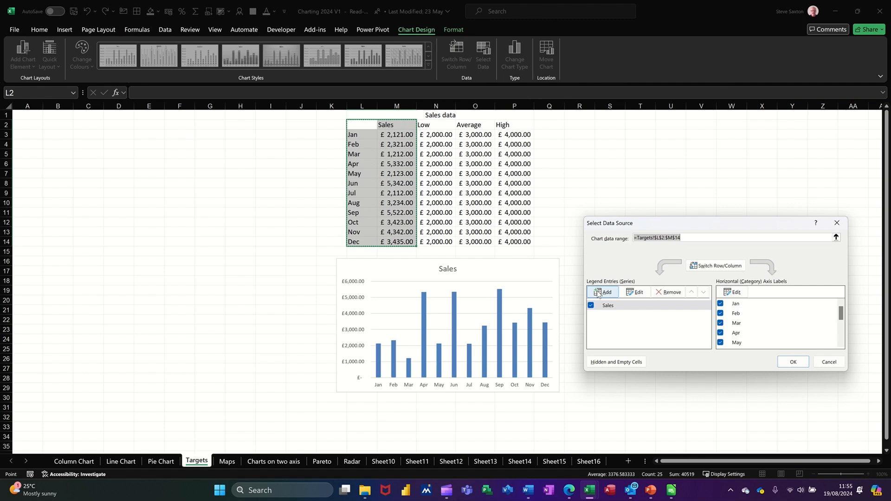
pyautogui.click(598, 293)
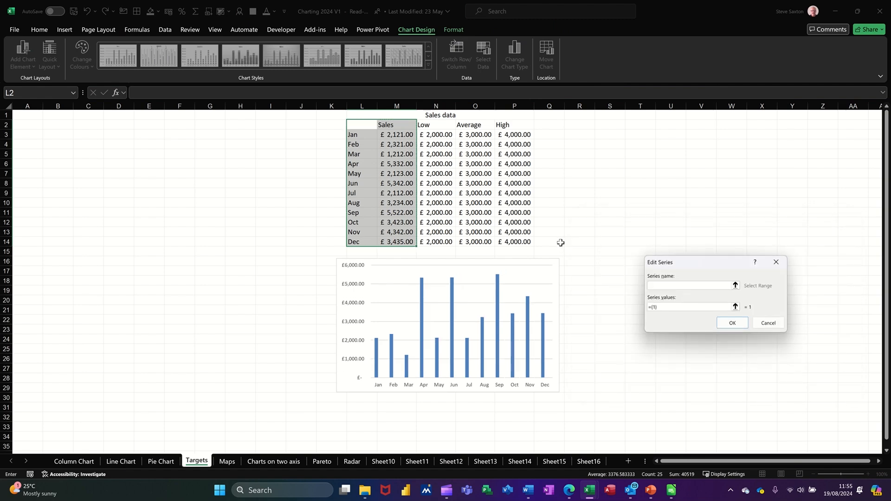
pyautogui.click(440, 128)
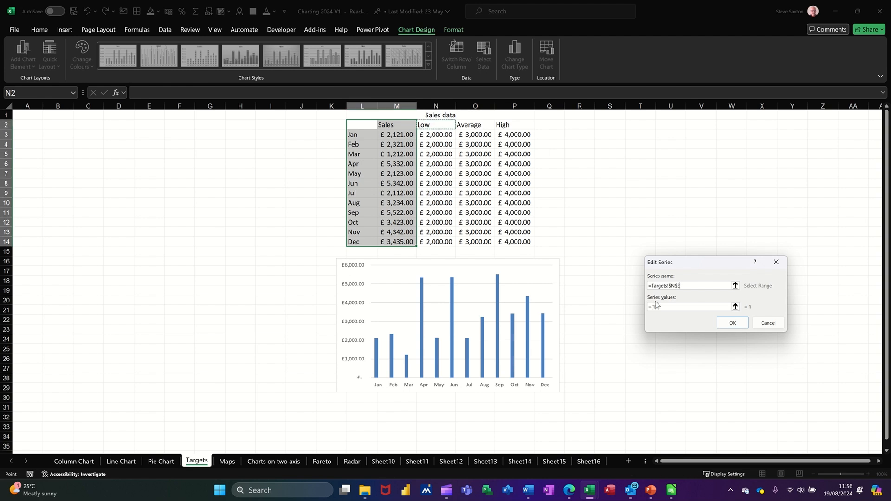
pyautogui.click(736, 307)
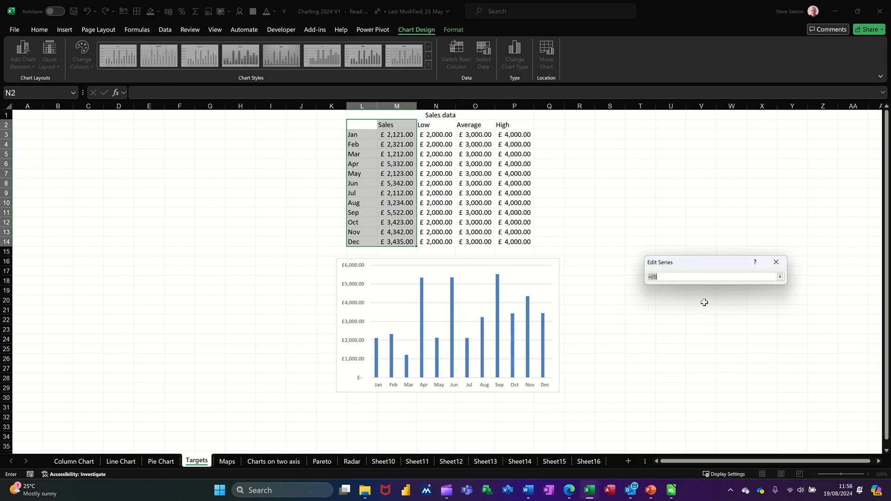
pyautogui.click(437, 135)
pyautogui.moveTo(437, 144); pyautogui.dragTo(434, 242)
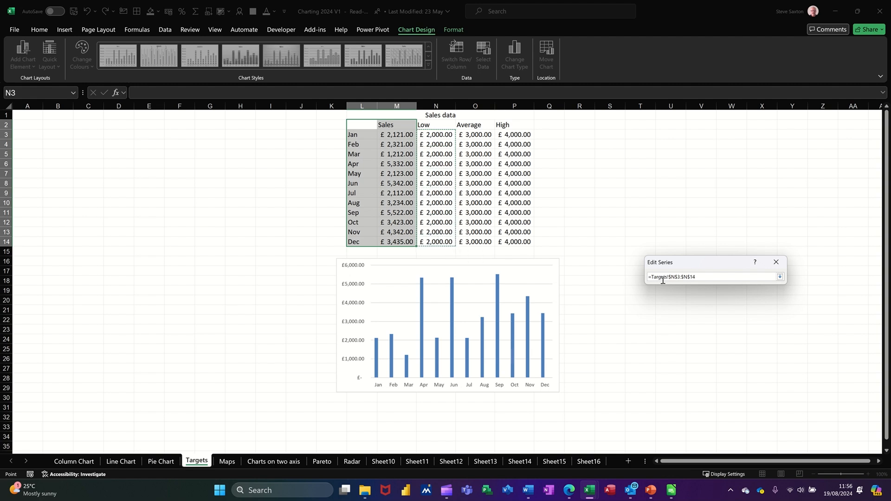
pyautogui.click(781, 278)
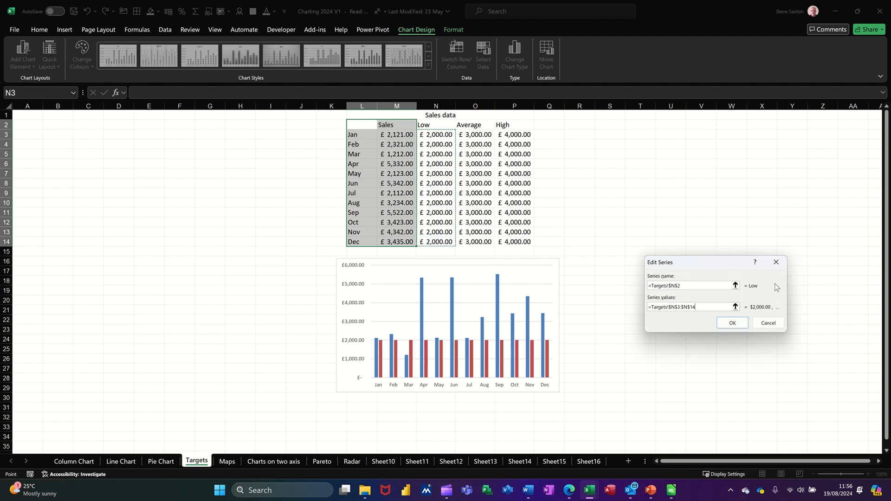
pyautogui.click(733, 323)
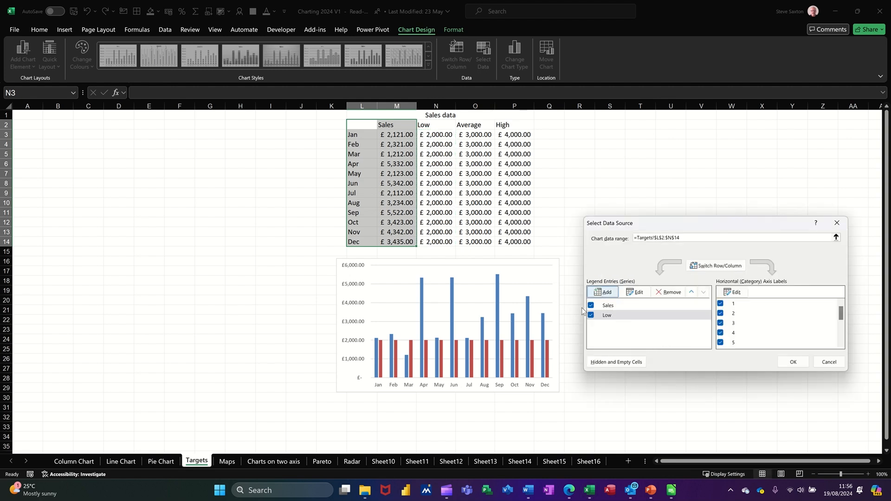
# Add an Average series to the Sales chart, with O2 as its name and O3:O14 as its values
pyautogui.click(602, 293)
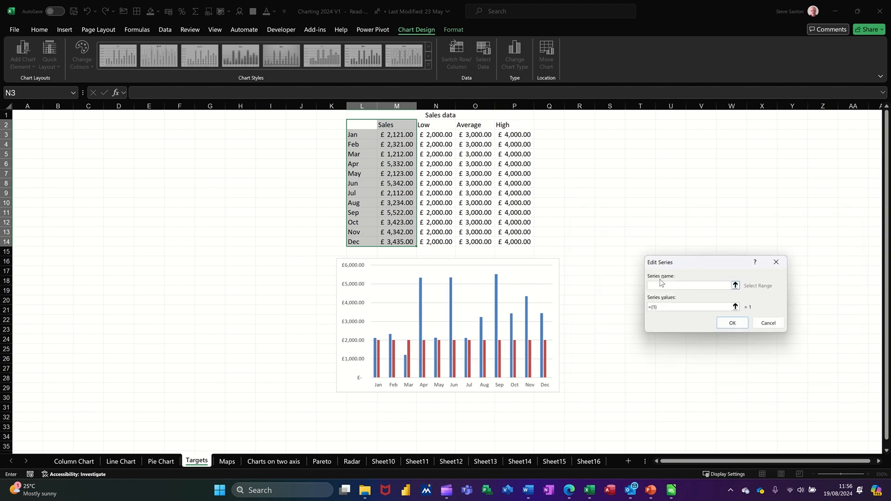
pyautogui.click(469, 124)
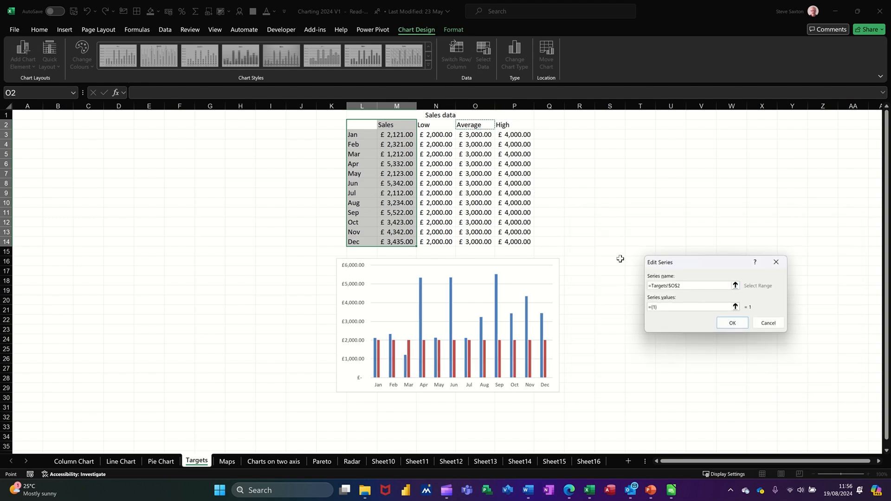
pyautogui.click(735, 307)
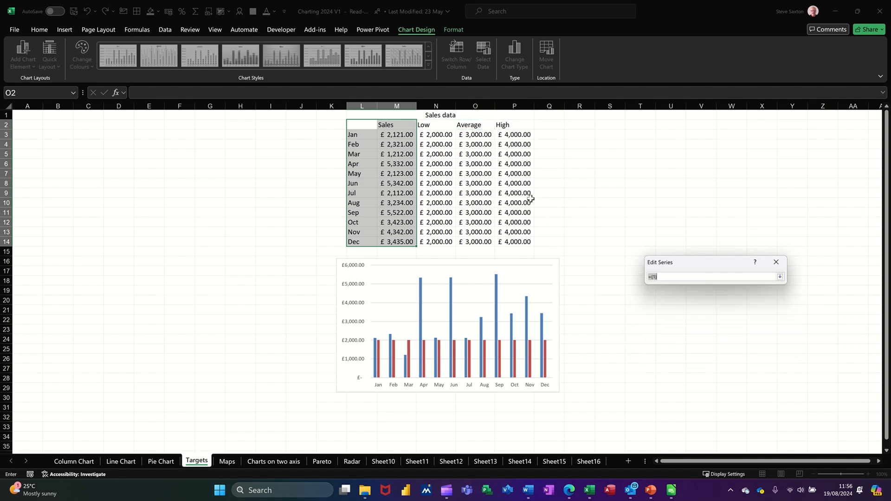
pyautogui.moveTo(467, 136); pyautogui.dragTo(478, 241)
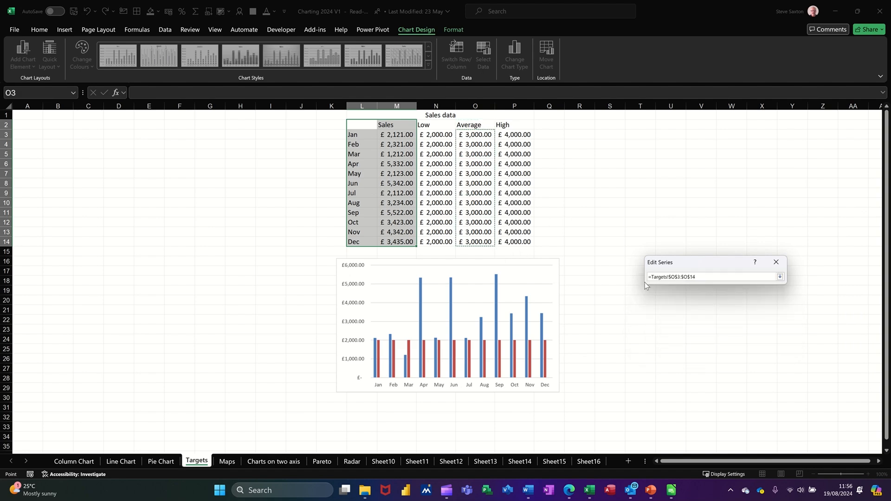
pyautogui.click(780, 277)
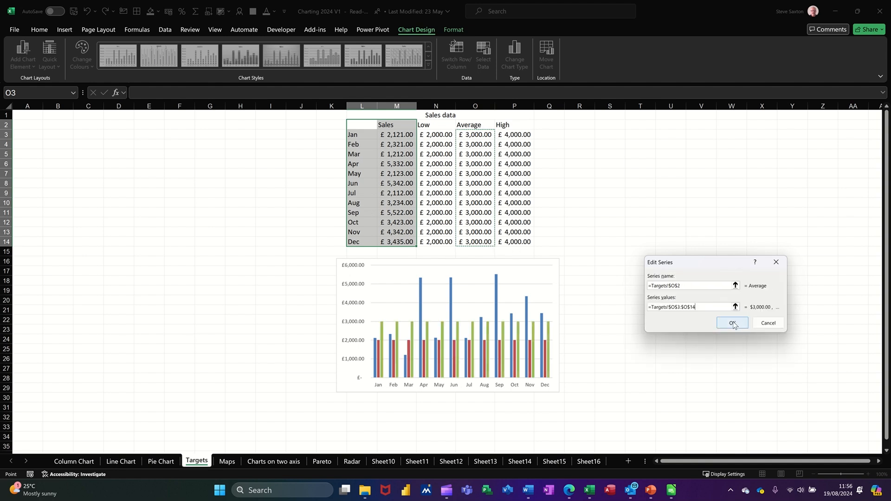
pyautogui.click(733, 324)
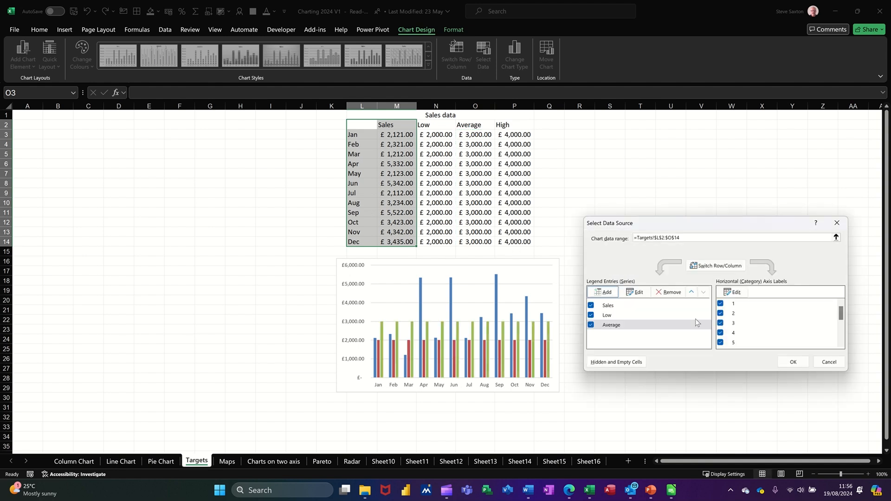
# Add a High series with P2 as its name and P3:P14 as its values, and apply the chart's data source changes
pyautogui.click(603, 292)
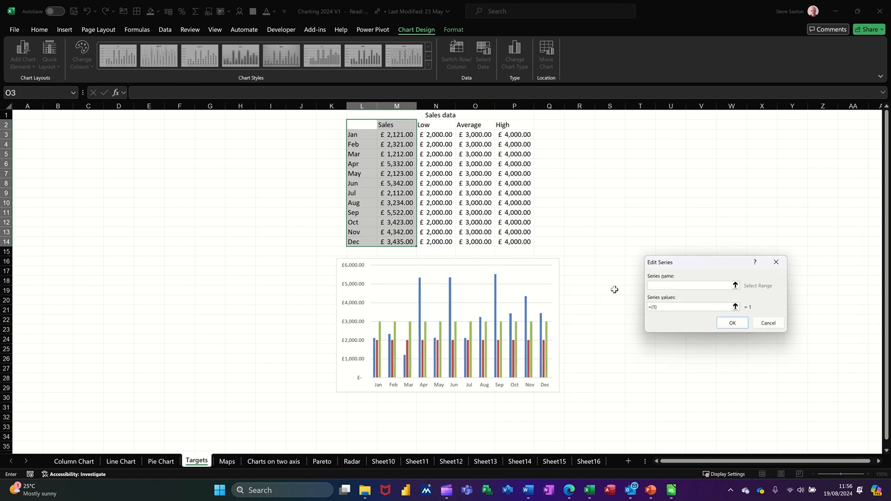
pyautogui.click(515, 127)
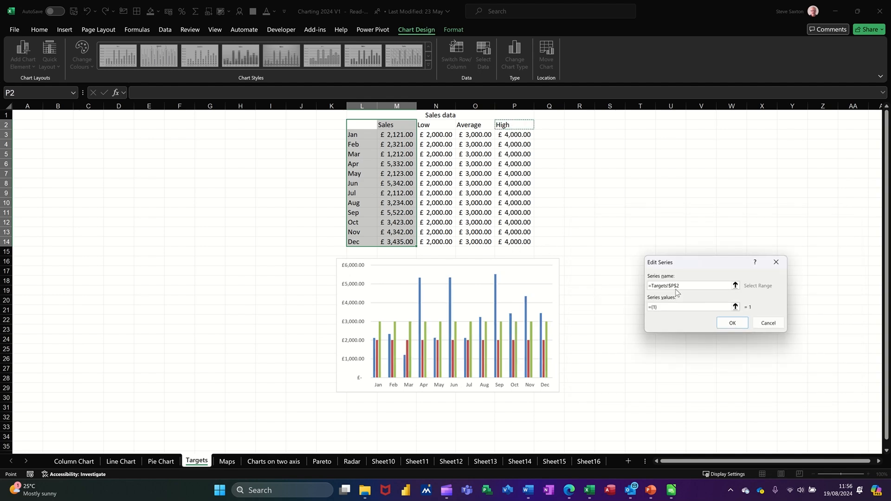
pyautogui.click(735, 308)
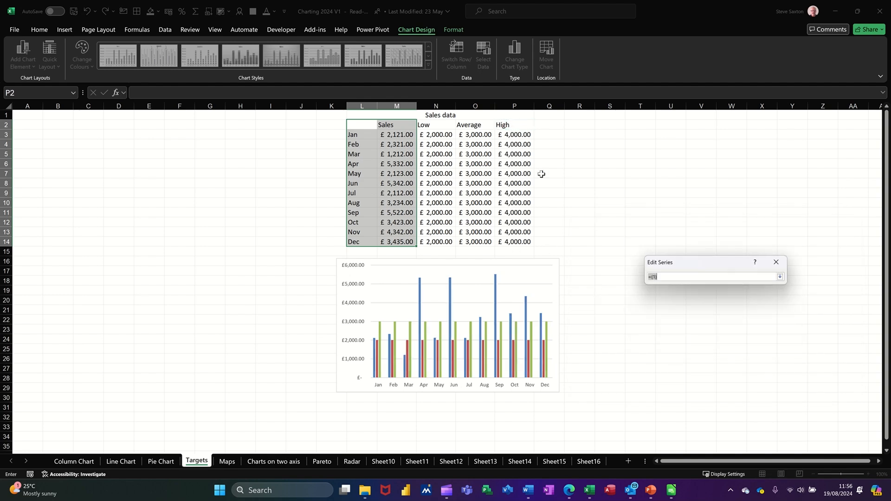
pyautogui.moveTo(508, 135); pyautogui.dragTo(535, 233)
pyautogui.moveTo(513, 136); pyautogui.dragTo(516, 242)
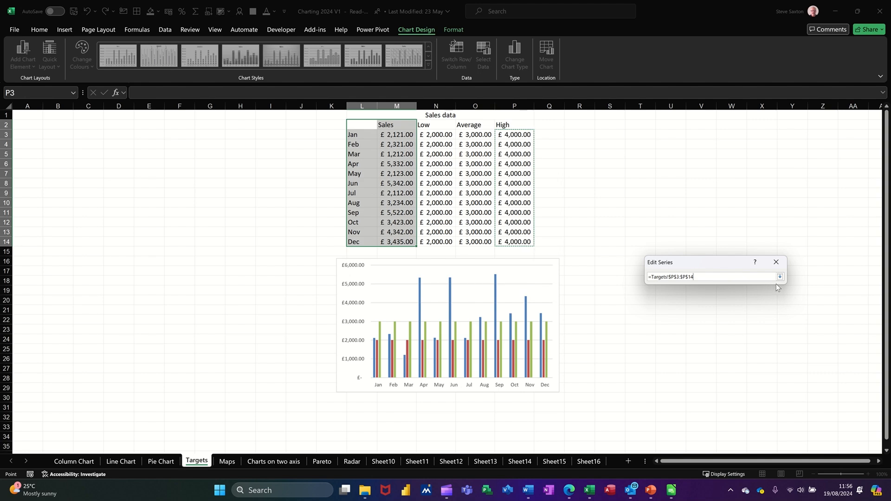
pyautogui.click(779, 277)
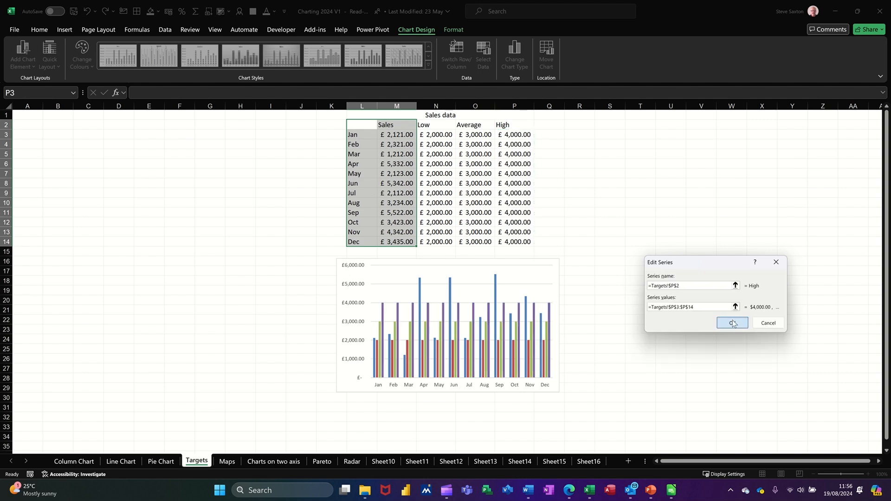
pyautogui.click(732, 324)
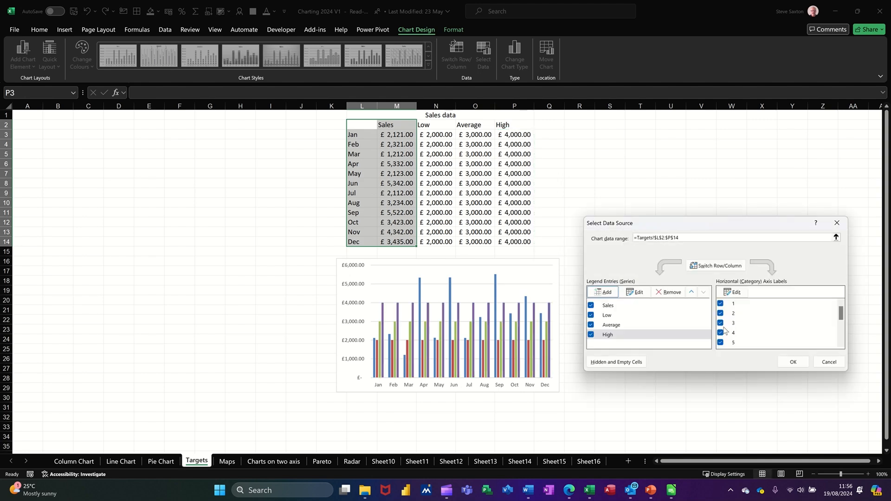
pyautogui.click(792, 363)
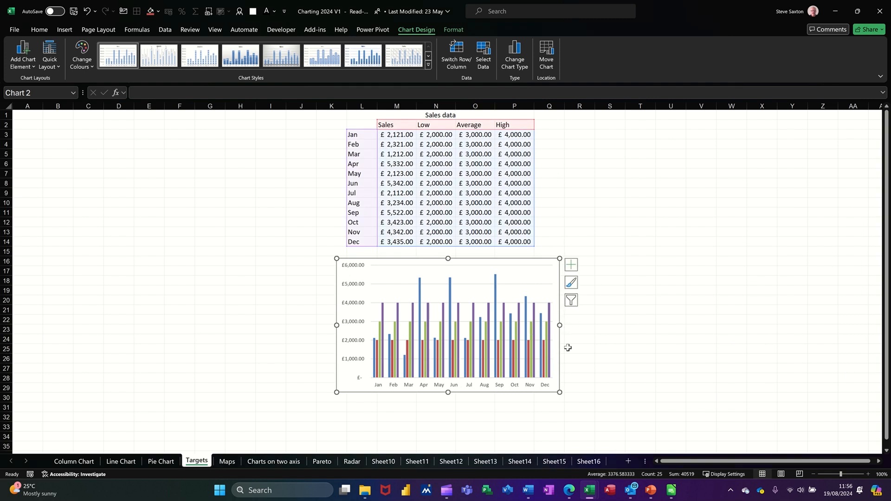
# Widen the Sales chart to about column W and change its Low, Average and High series to Line with Markers
pyautogui.moveTo(560, 325); pyautogui.dragTo(736, 325)
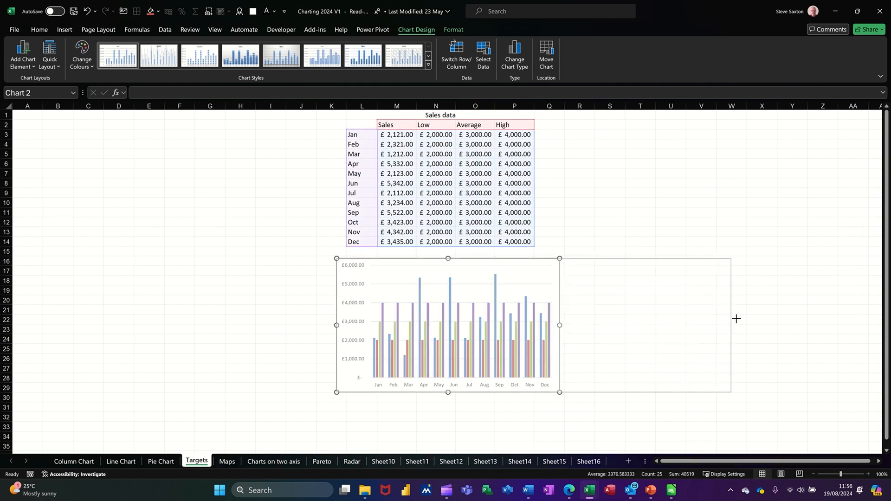
pyautogui.moveTo(441, 371)
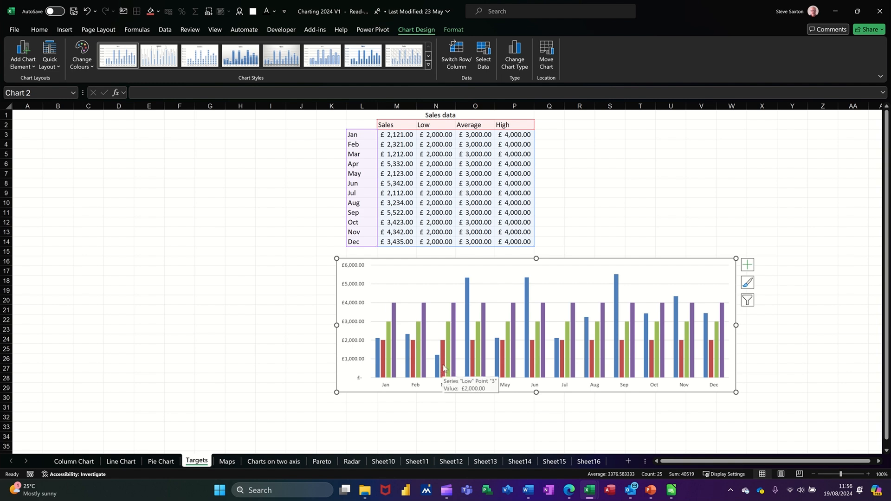
pyautogui.click(445, 369)
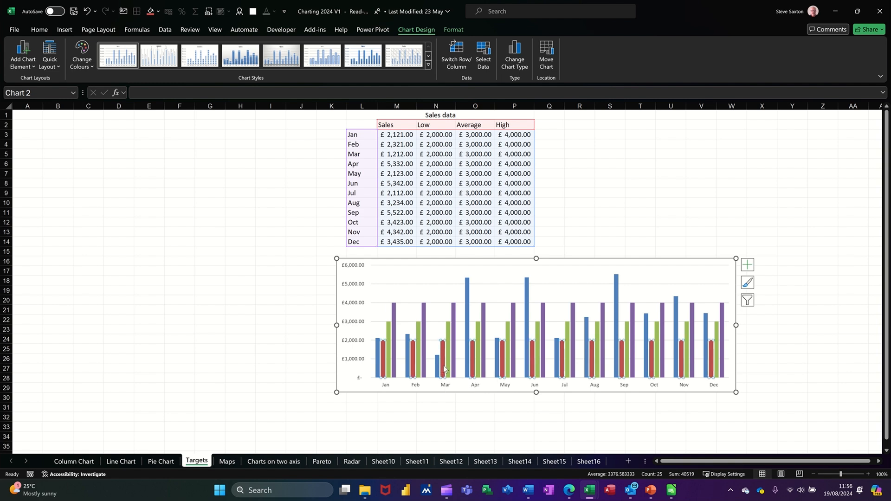
pyautogui.click(512, 65)
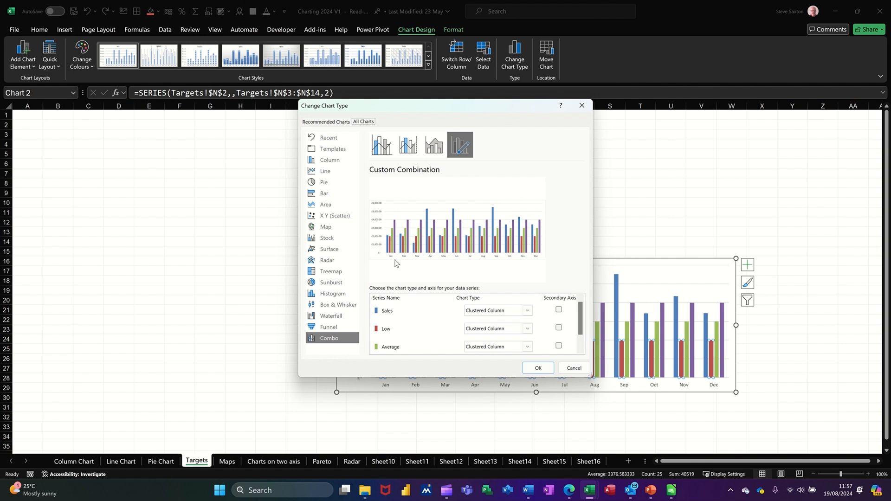
pyautogui.click(527, 329)
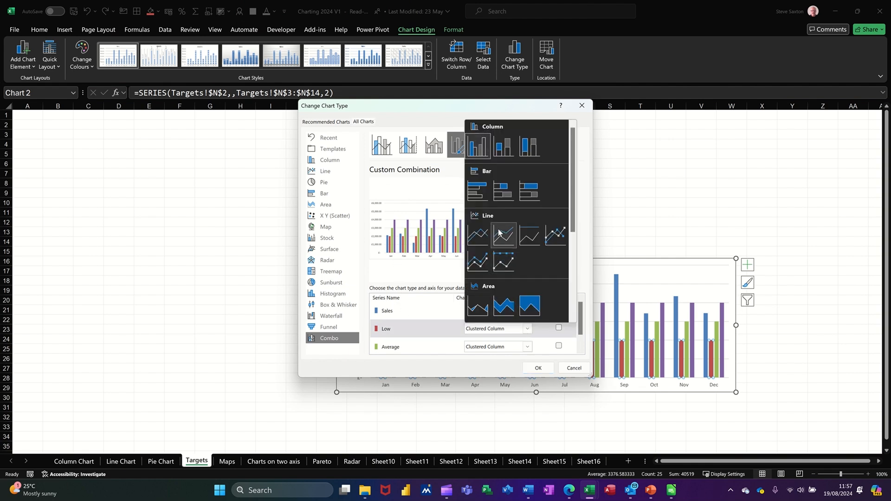
pyautogui.click(555, 237)
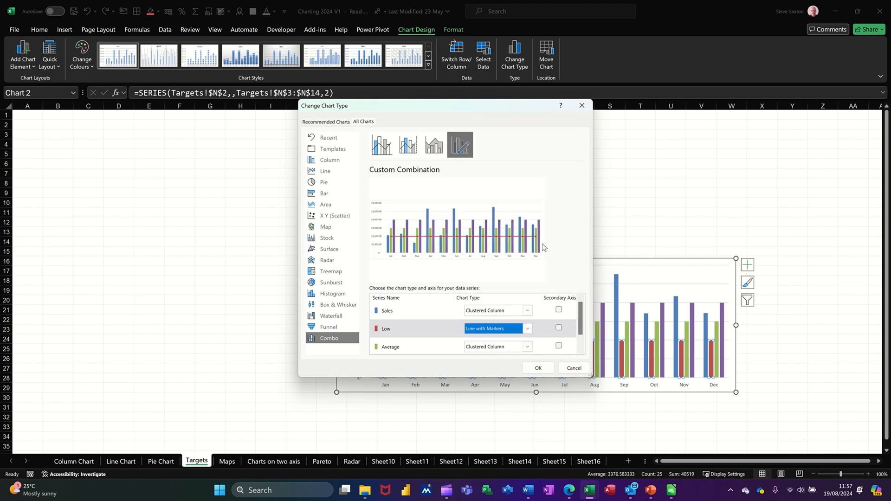
pyautogui.click(528, 348)
pyautogui.click(551, 252)
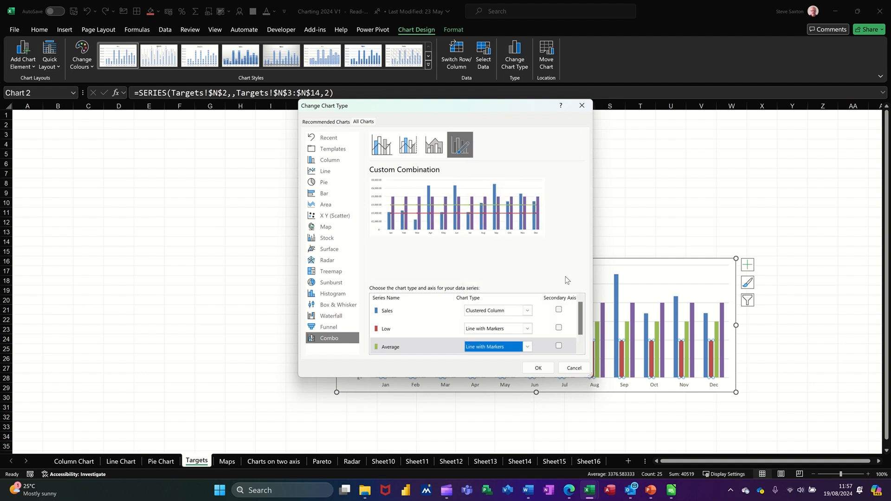
pyautogui.scroll(-1, 585, 313)
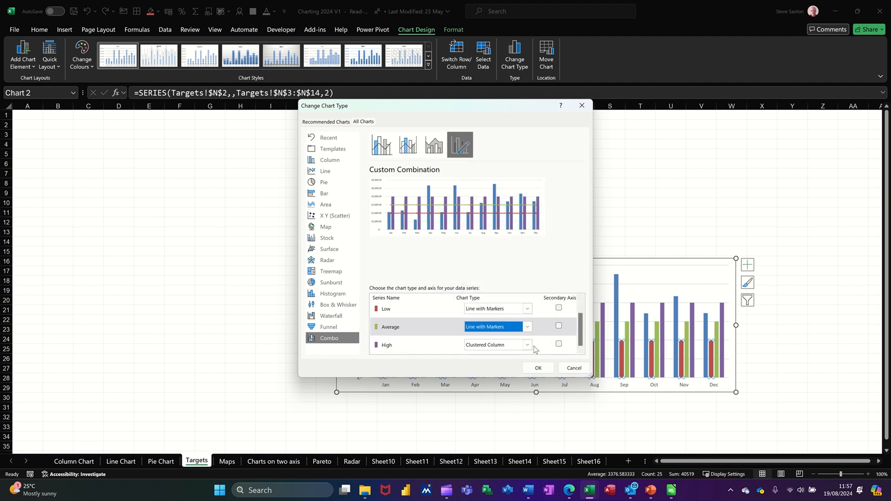
pyautogui.click(528, 345)
pyautogui.click(556, 251)
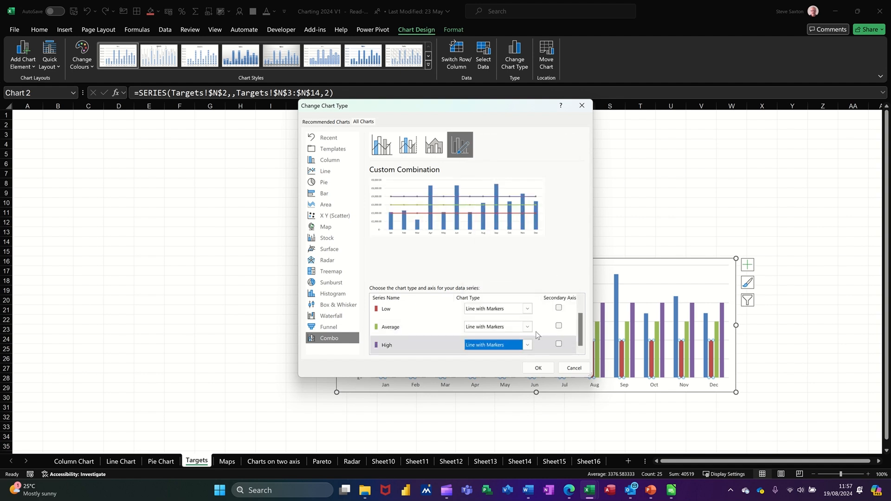
pyautogui.click(535, 368)
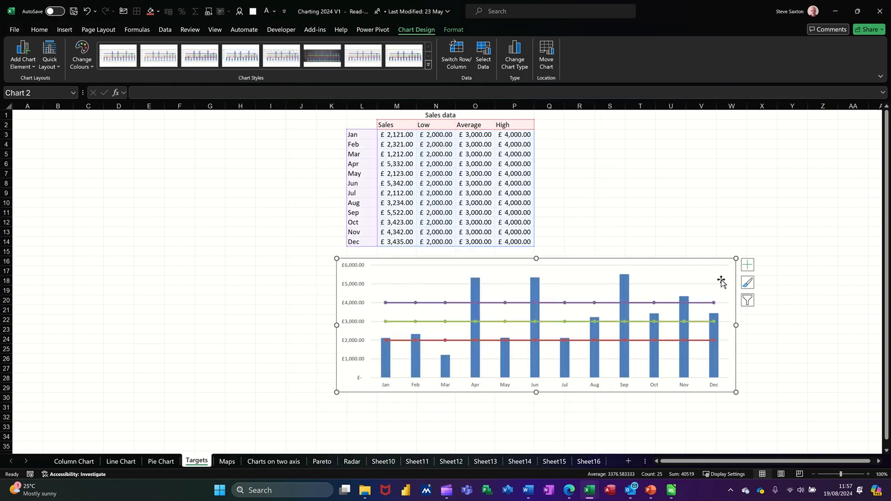
pyautogui.click(718, 265)
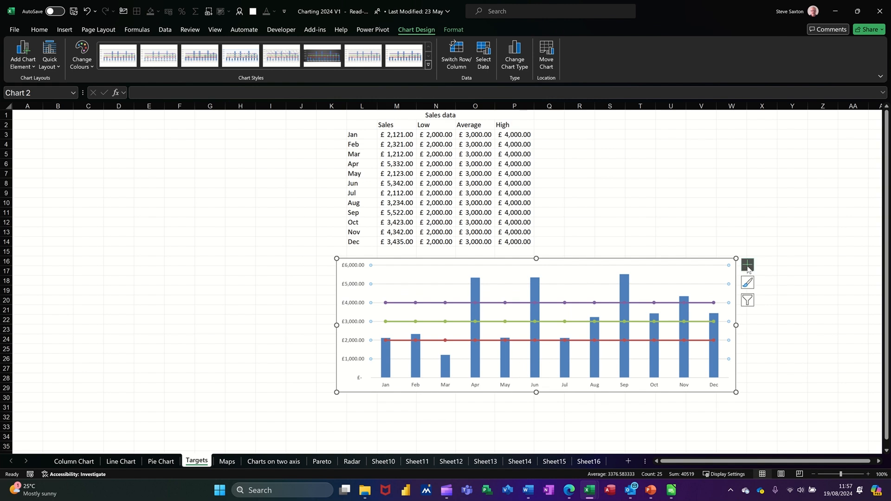
pyautogui.click(723, 260)
pyautogui.click(749, 265)
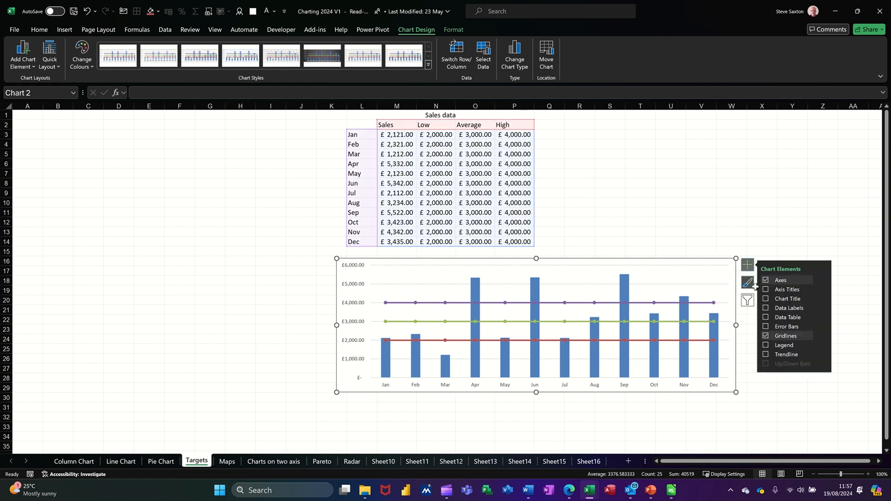
pyautogui.click(777, 311)
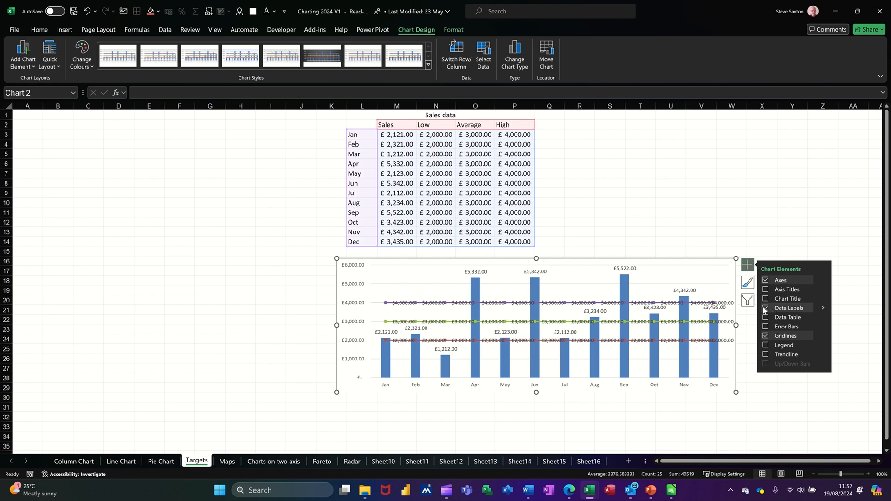
pyautogui.click(766, 309)
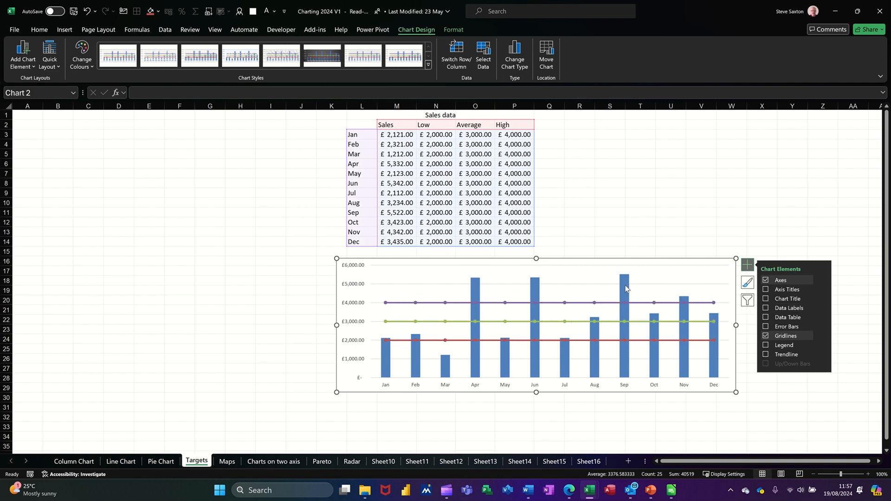
# Add data labels to the Sales columns only, leaving the target lines unlabelled, and deselect the chart
pyautogui.click(624, 289)
pyautogui.click(767, 308)
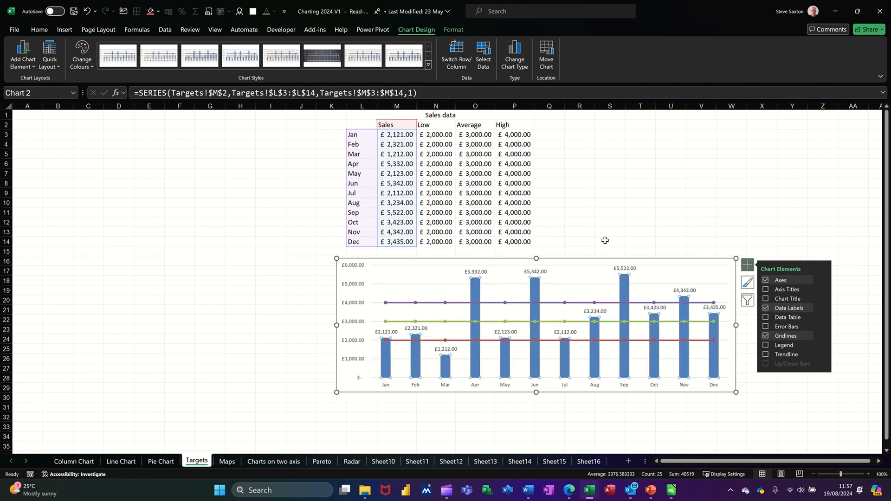
pyautogui.click(500, 183)
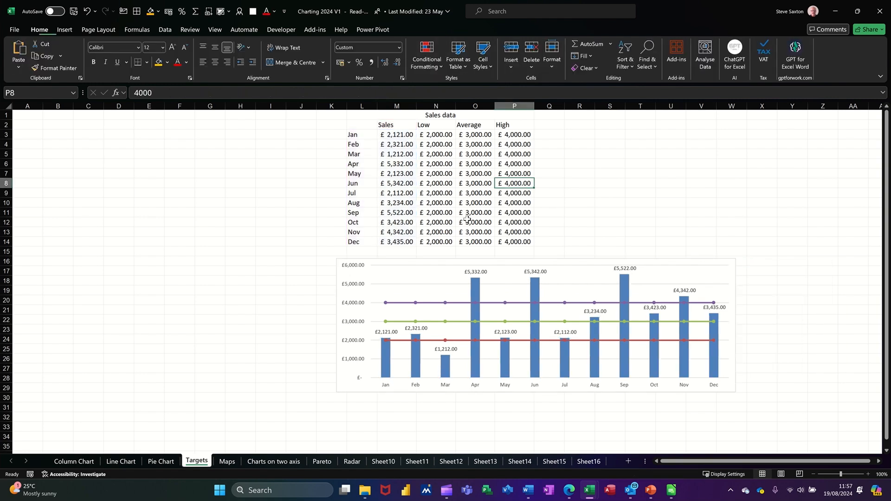
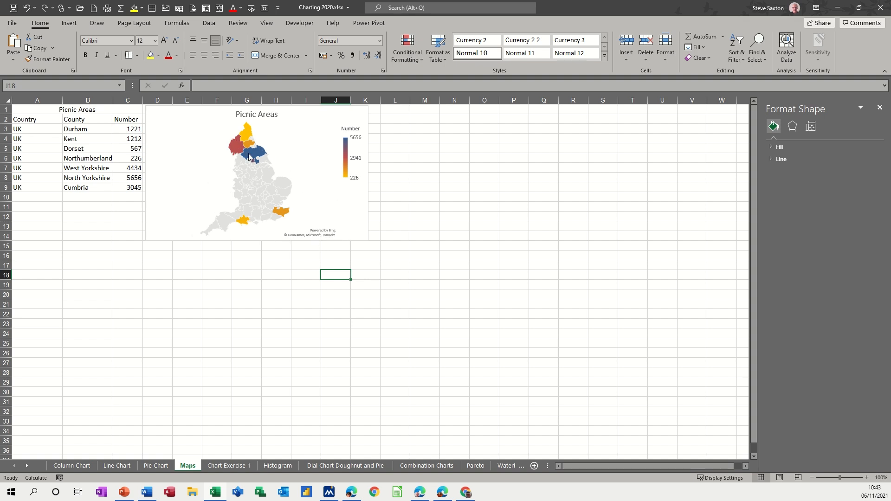
# Delete the existing Picnic Areas map chart, and insert a new filled map from A2:C9 near the top, beside the data
pyautogui.click(364, 116)
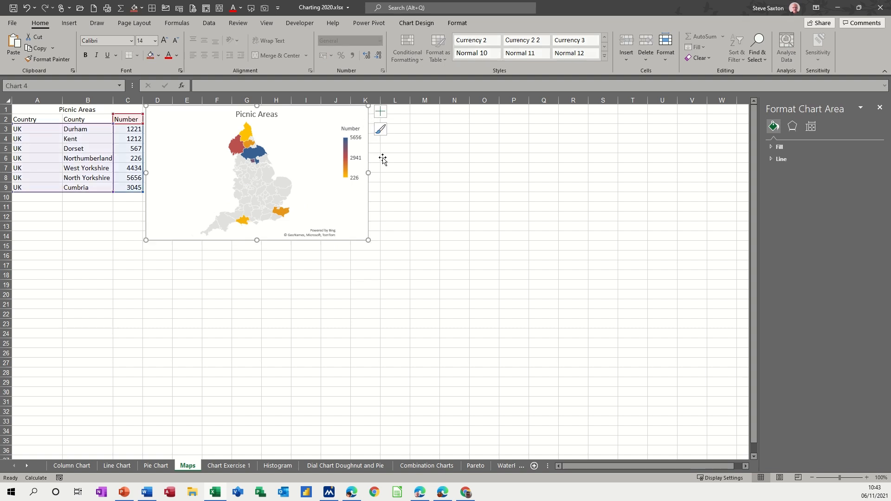
pyautogui.press('Delete')
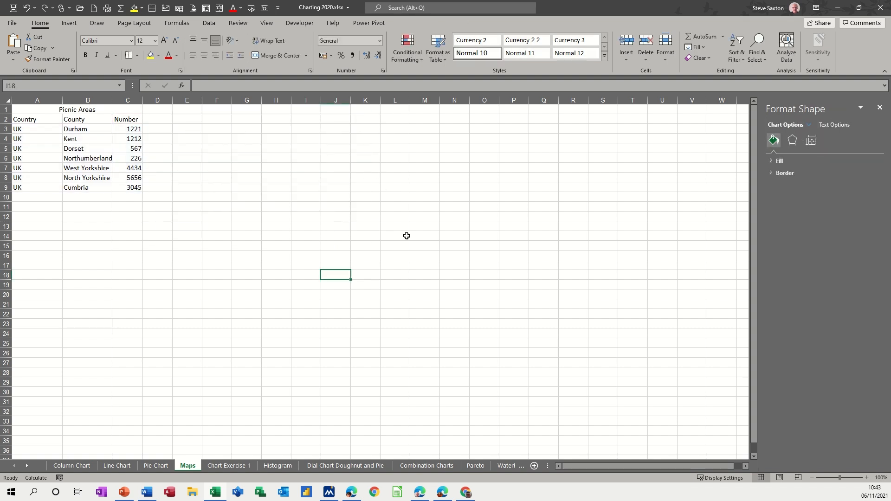
pyautogui.moveTo(33, 122); pyautogui.dragTo(134, 188)
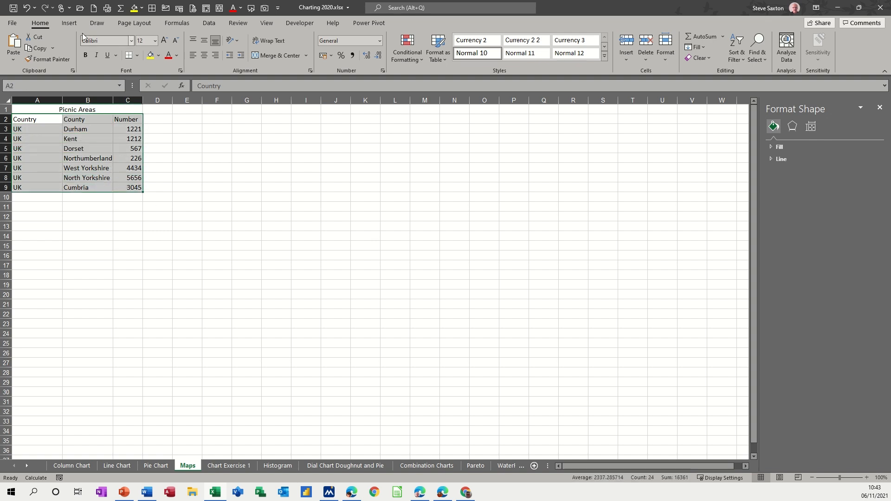
pyautogui.click(69, 23)
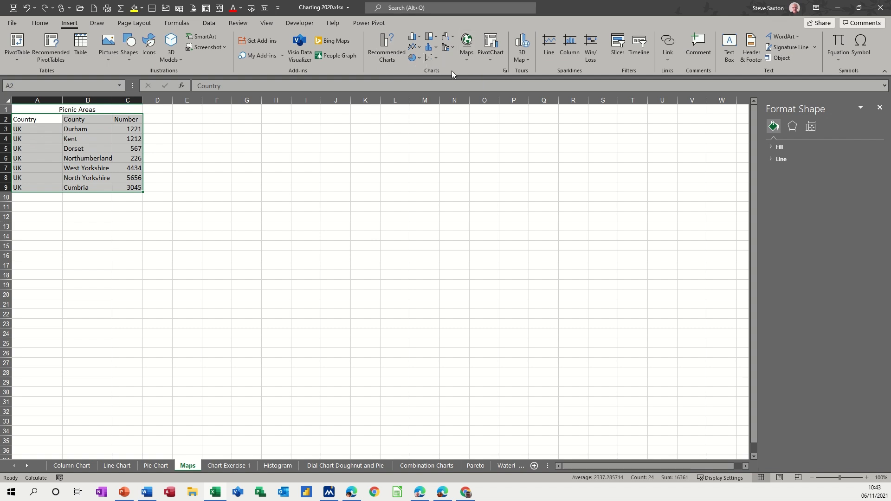
pyautogui.click(468, 44)
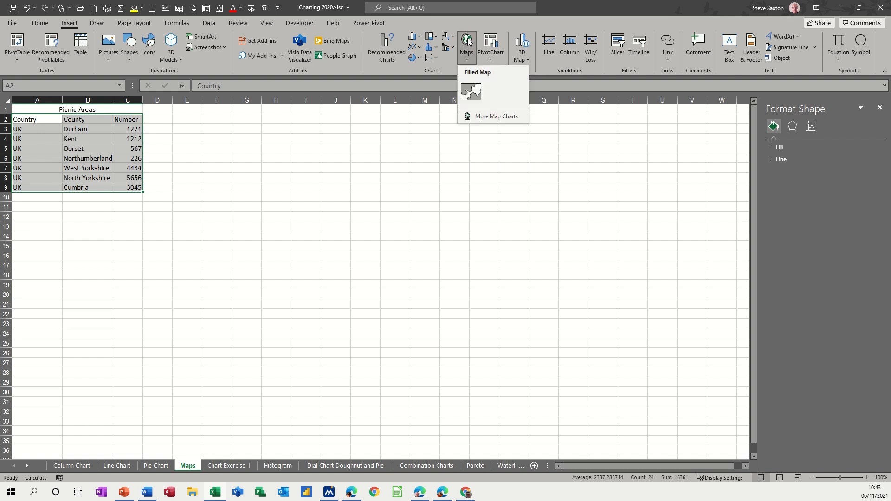
pyautogui.click(471, 92)
pyautogui.moveTo(424, 226); pyautogui.dragTo(319, 119)
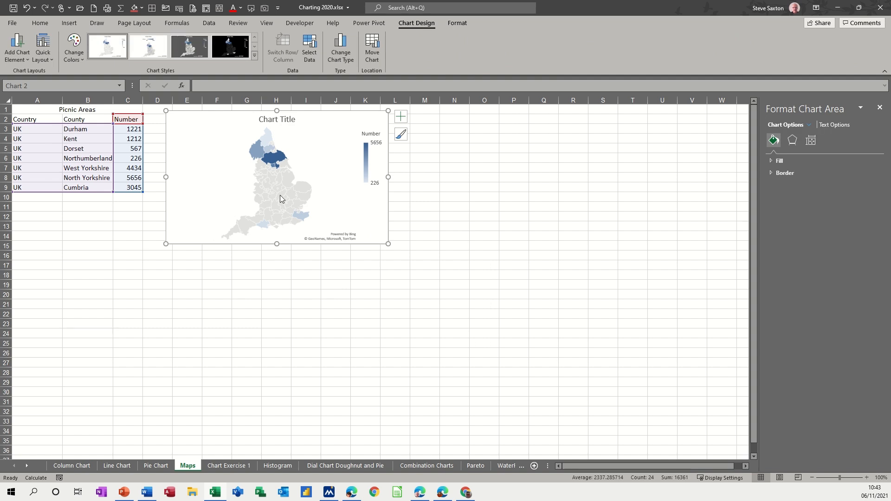
# Replace the new map chart's title with "Picnic Ares" and deselect the chart
pyautogui.click(270, 118)
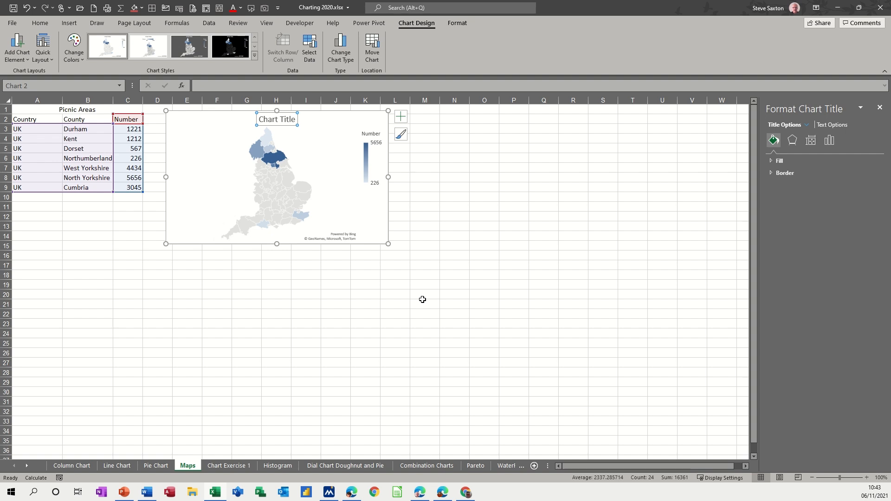
pyautogui.write('Picnic')
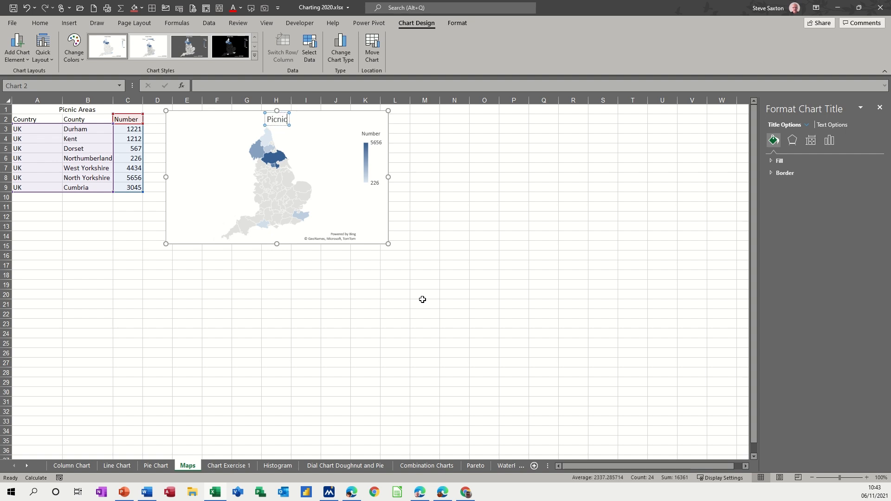
pyautogui.write(' Ares')
pyautogui.click(449, 187)
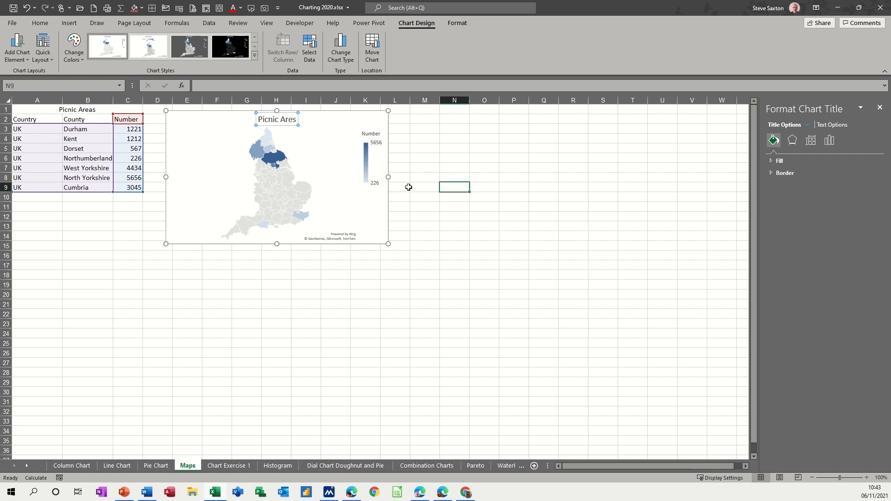
# Move the map chart so its upper corner sits next to the data at cell D2, and close the formatting pane
pyautogui.click(340, 133)
pyautogui.click(305, 126)
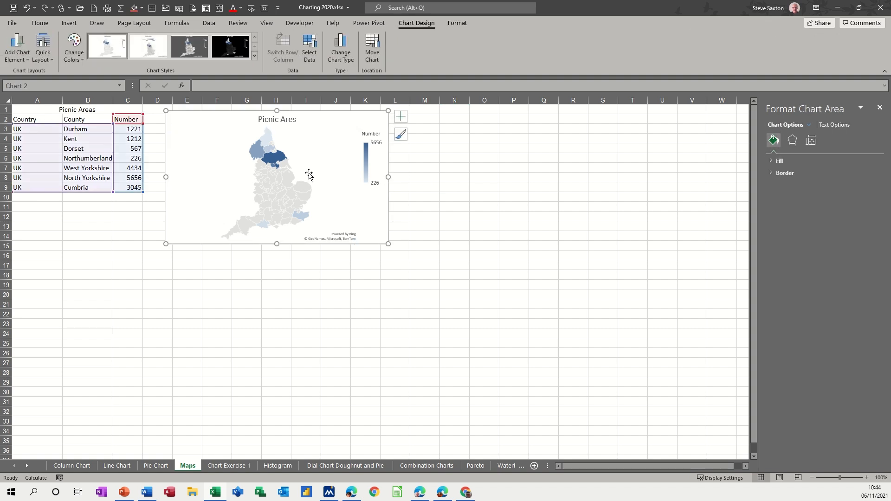
pyautogui.moveTo(193, 124); pyautogui.dragTo(176, 129)
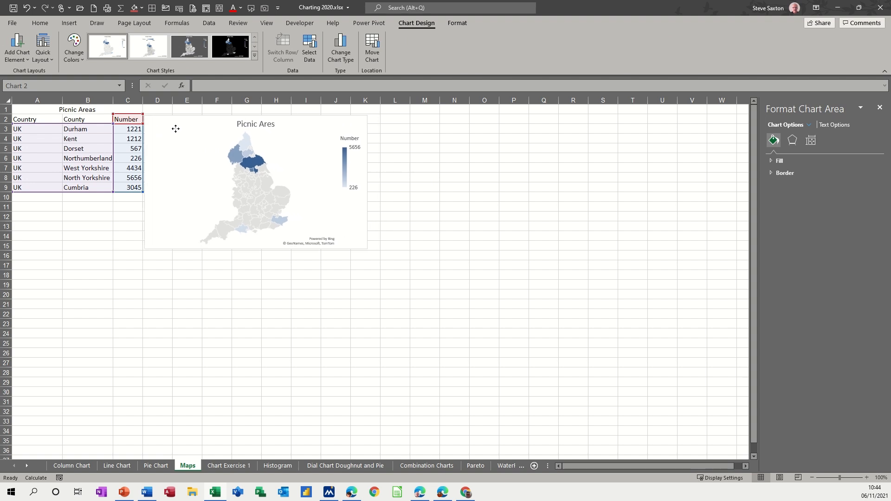
pyautogui.moveTo(175, 129); pyautogui.dragTo(175, 128)
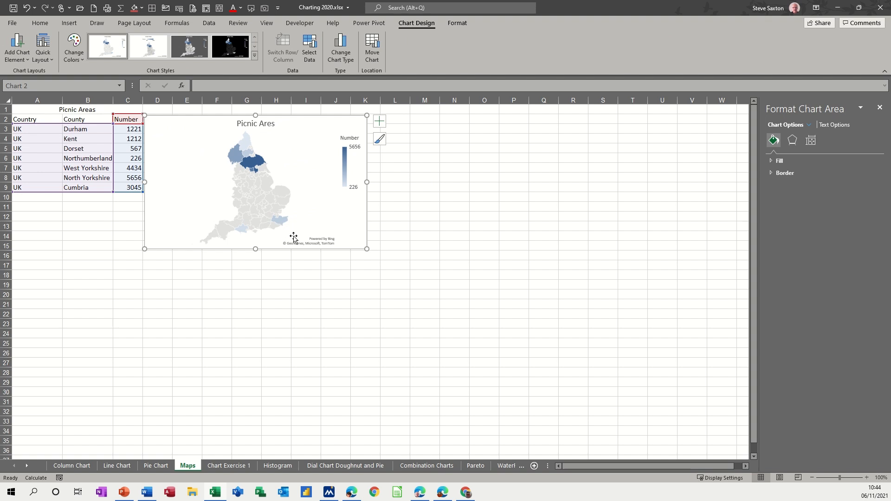
pyautogui.moveTo(256, 186)
pyautogui.click(879, 109)
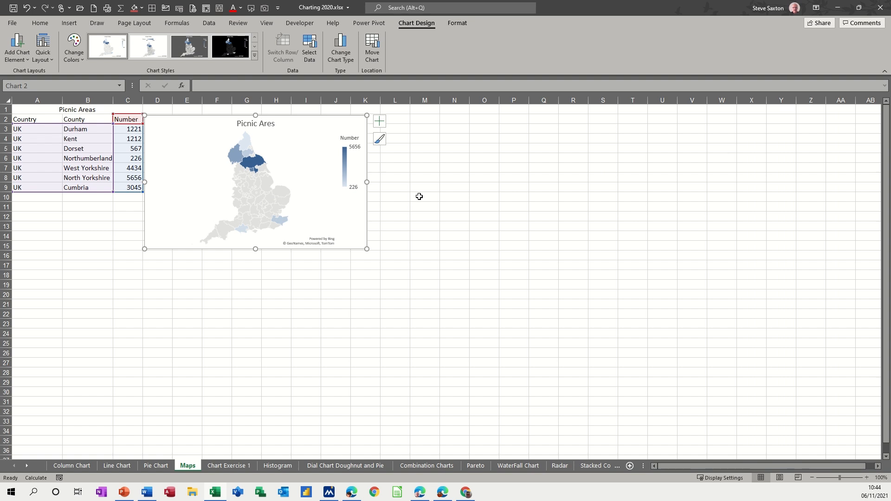
# Show the map's plot area fill and border options, the legend position options, and the data series options with Series Color expanded
pyautogui.doubleClick(274, 172)
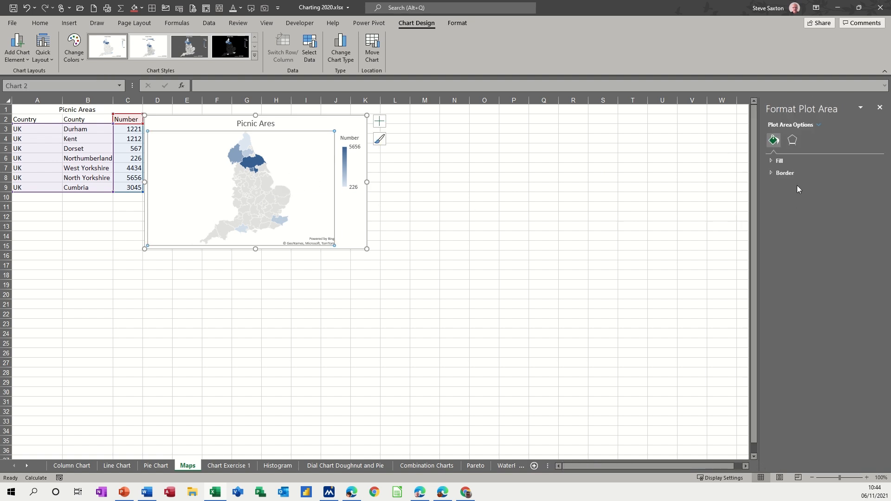
pyautogui.click(777, 162)
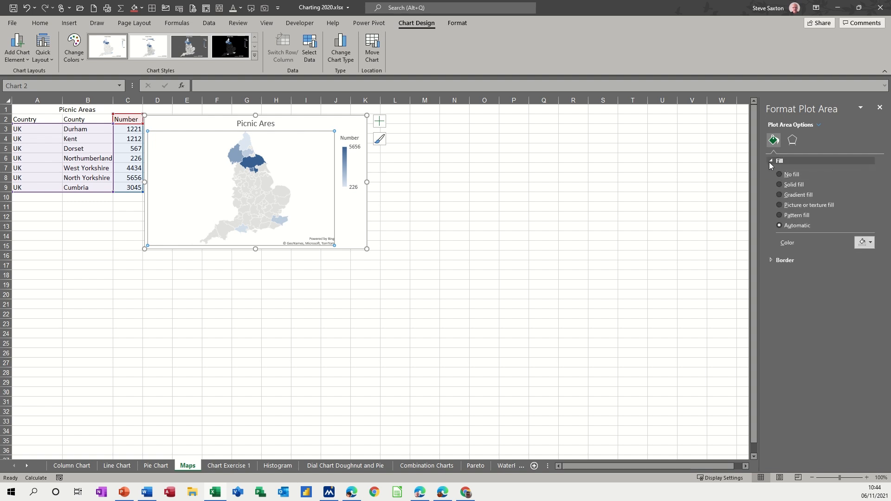
pyautogui.click(773, 261)
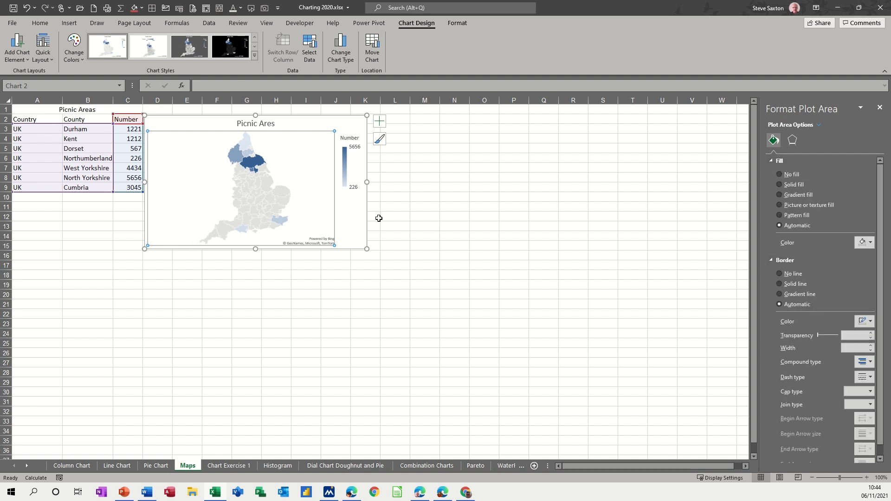
pyautogui.click(255, 160)
pyautogui.click(345, 166)
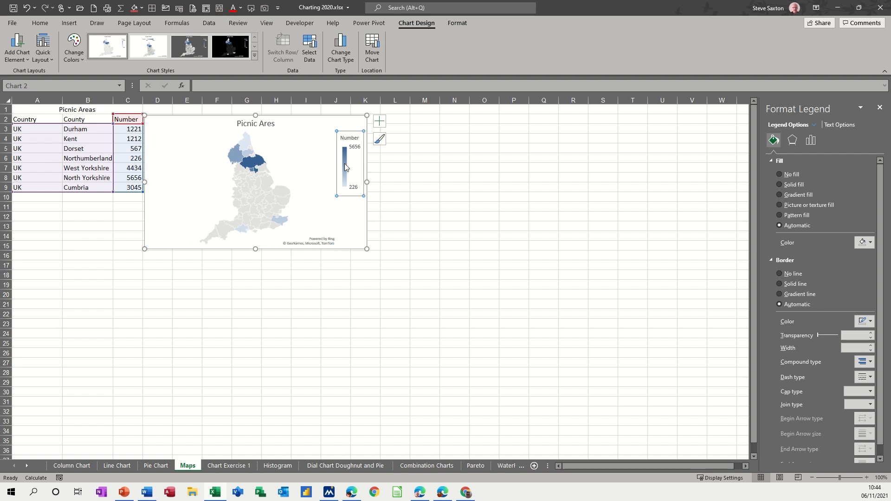
pyautogui.click(813, 141)
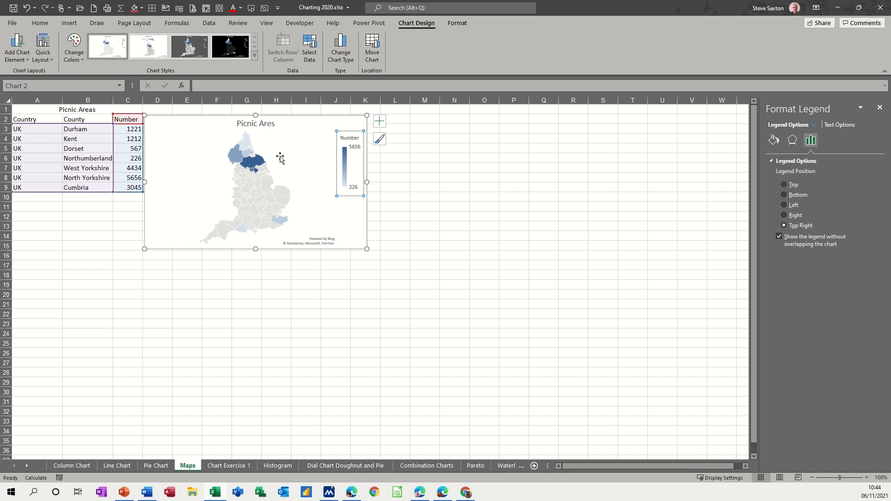
pyautogui.click(259, 166)
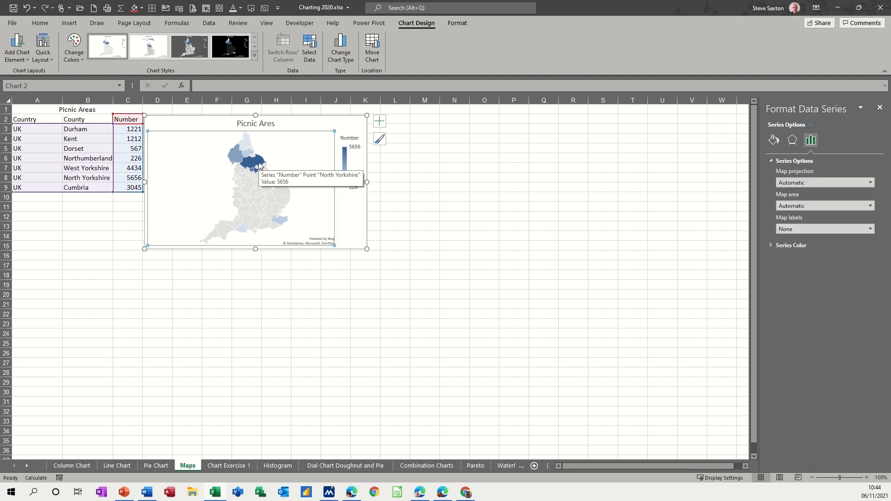
pyautogui.moveTo(262, 159)
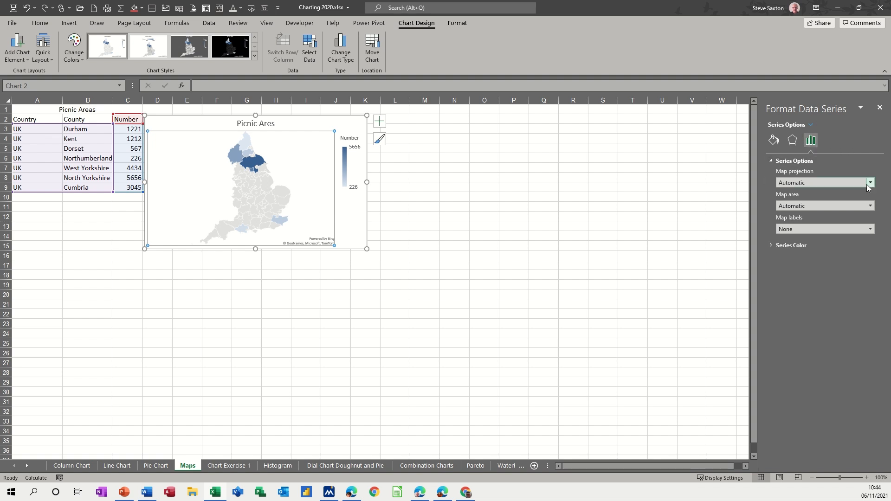
pyautogui.click(771, 245)
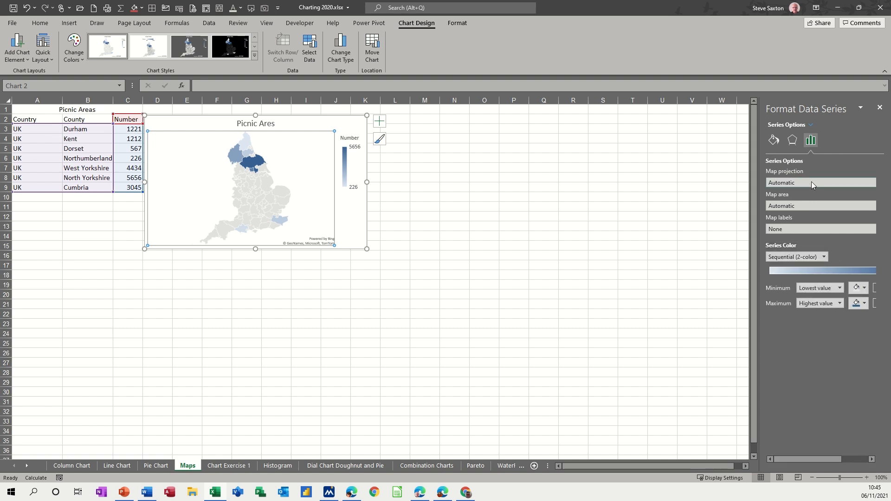
# Try the Mercator, Miller and Albers map projections on the data series, and return the projection to Automatic
pyautogui.click(811, 182)
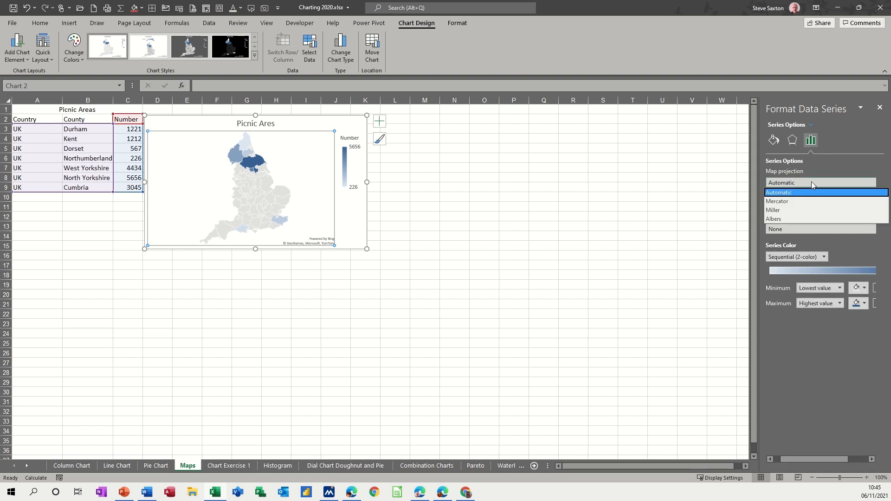
pyautogui.click(795, 202)
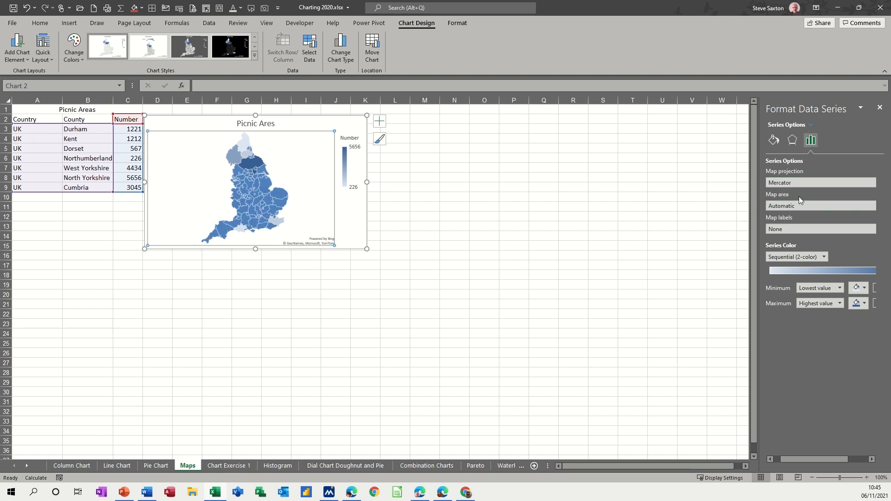
pyautogui.click(798, 185)
pyautogui.click(786, 209)
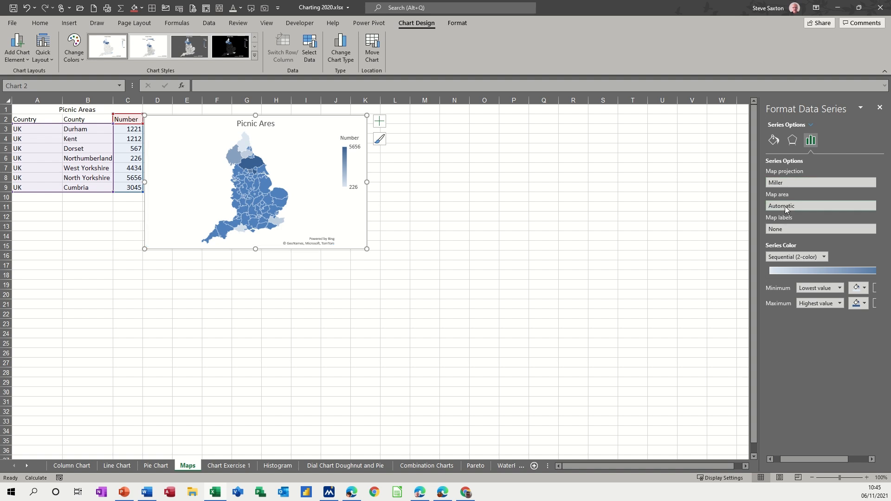
pyautogui.click(790, 184)
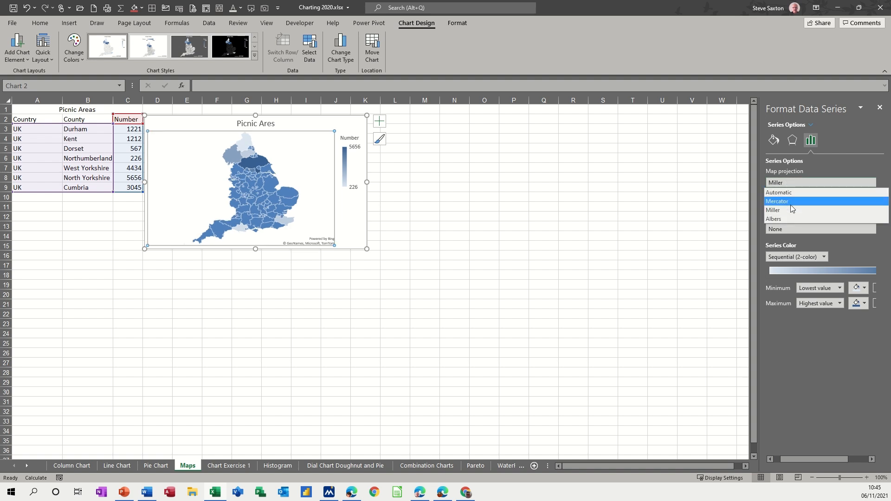
pyautogui.click(777, 215)
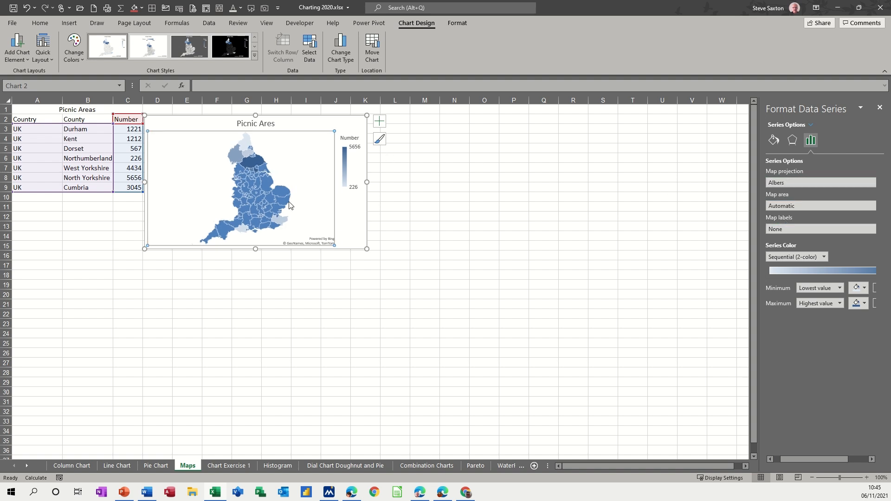
pyautogui.click(769, 184)
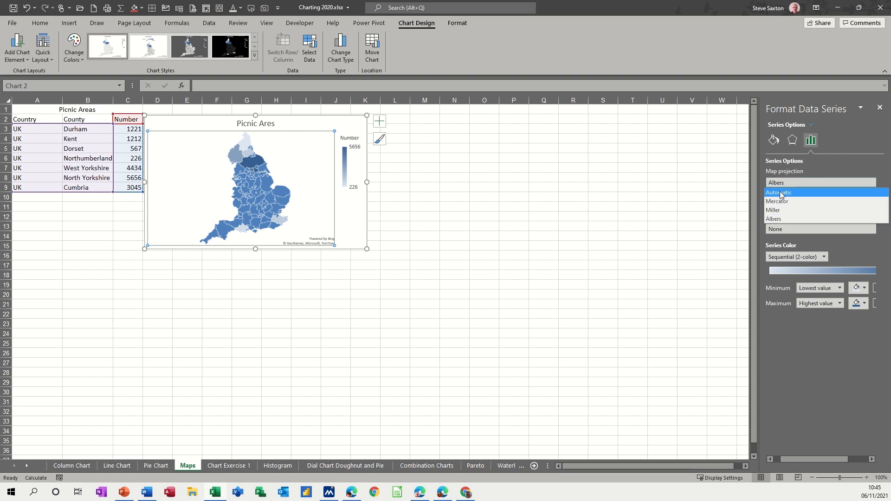
pyautogui.click(780, 191)
# Try Only regions with data, State/Province and Country/Region as the map area, and set it to Multiple countries/regions
pyautogui.click(790, 207)
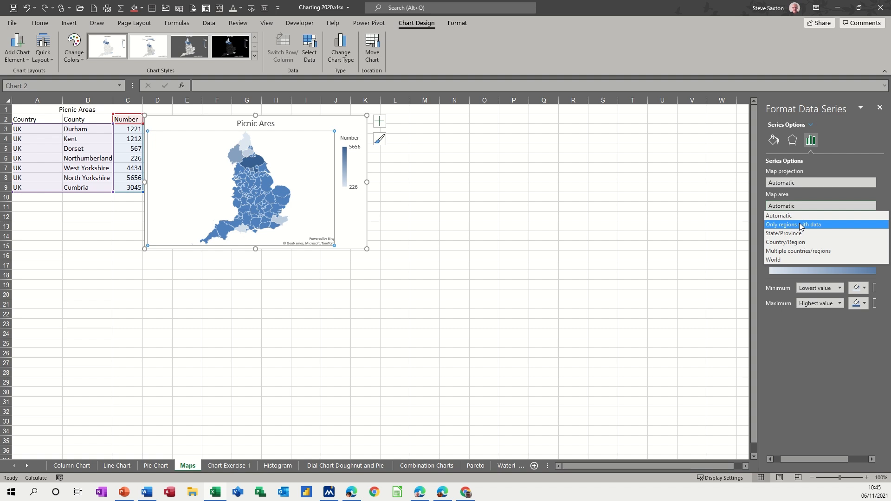
pyautogui.click(800, 226)
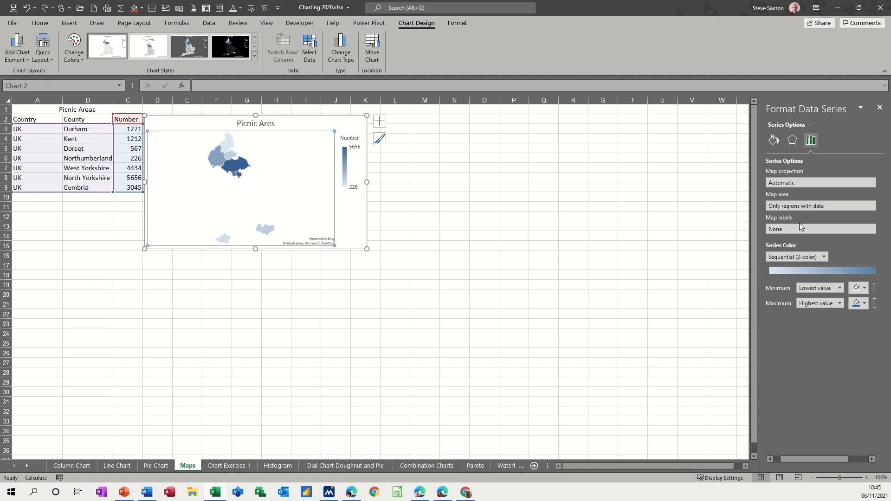
pyautogui.click(809, 208)
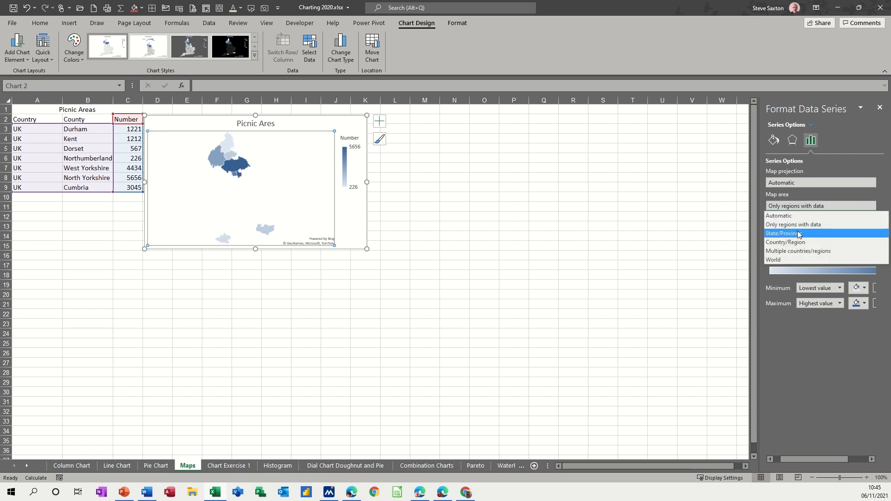
pyautogui.click(798, 232)
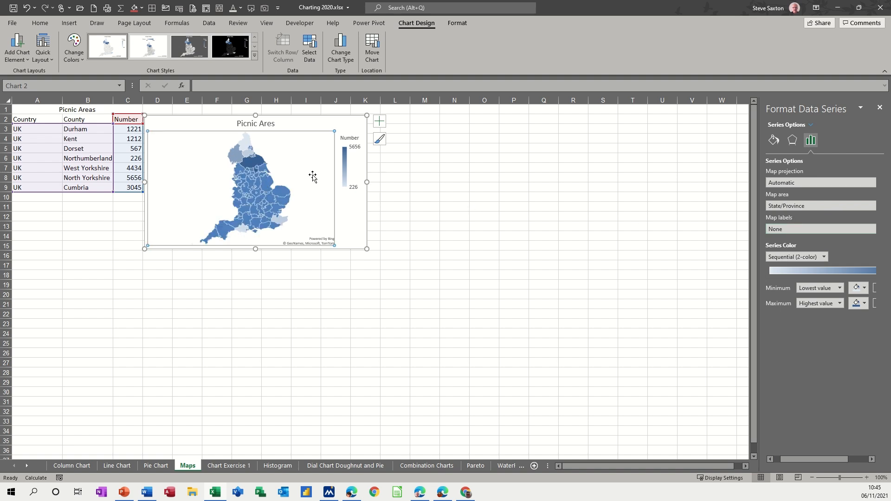
pyautogui.click(782, 208)
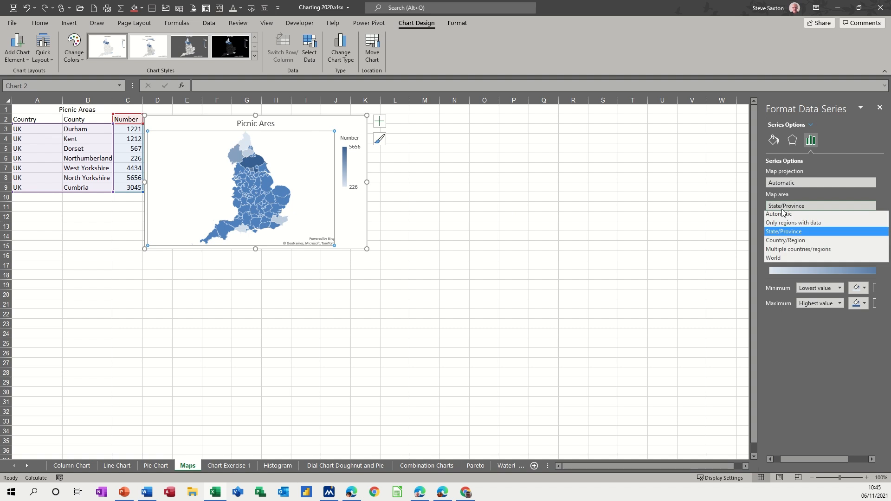
pyautogui.click(784, 242)
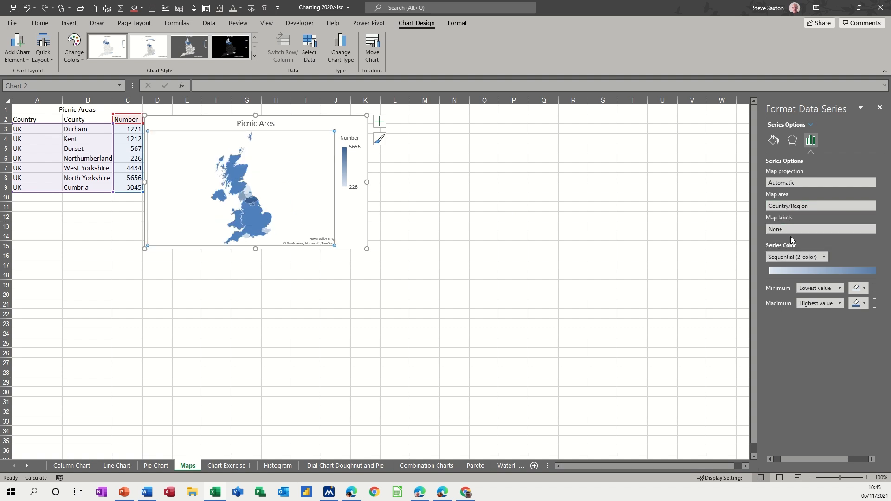
pyautogui.click(789, 208)
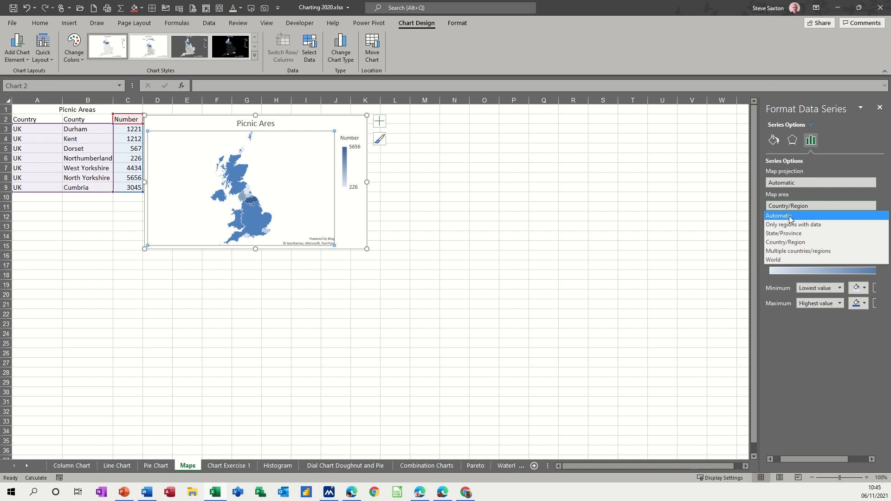
pyautogui.click(782, 251)
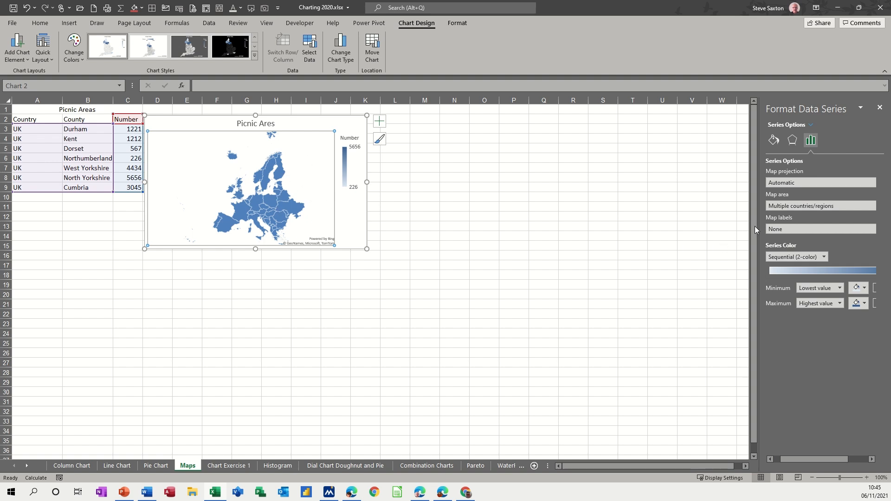
# Set the map area of the data series to Automatic and the map labels to Best fit only
pyautogui.click(792, 208)
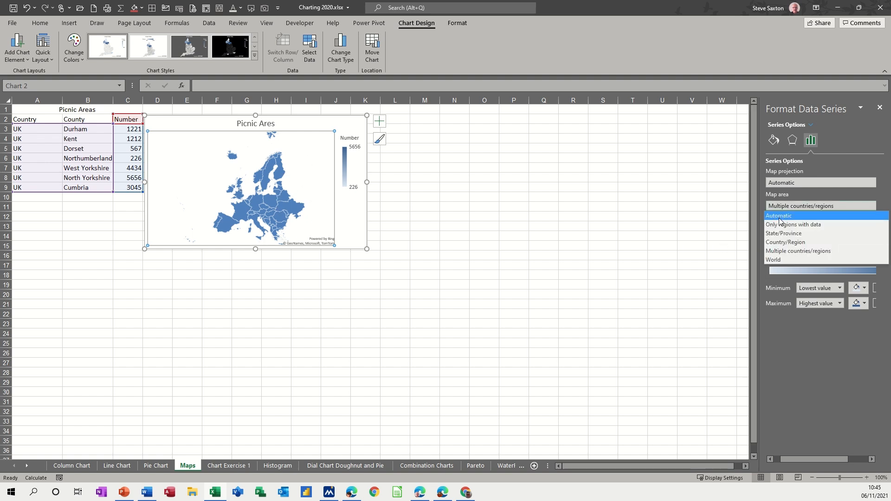
pyautogui.click(779, 216)
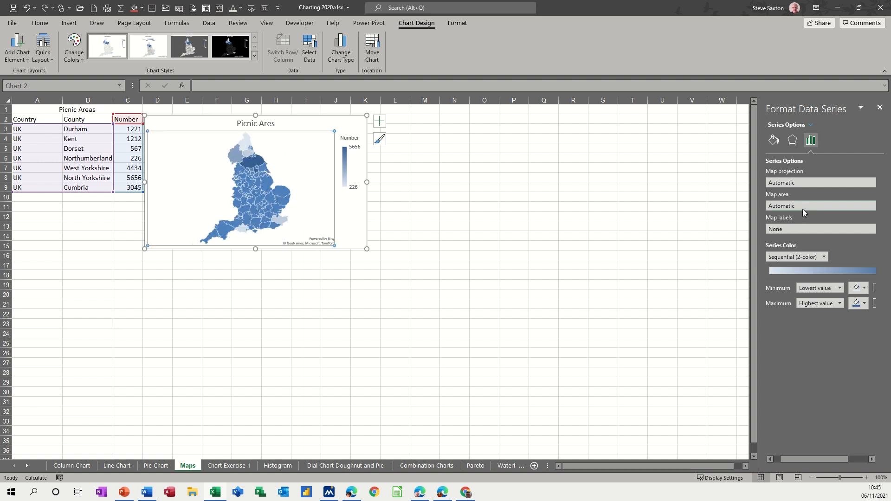
pyautogui.click(790, 229)
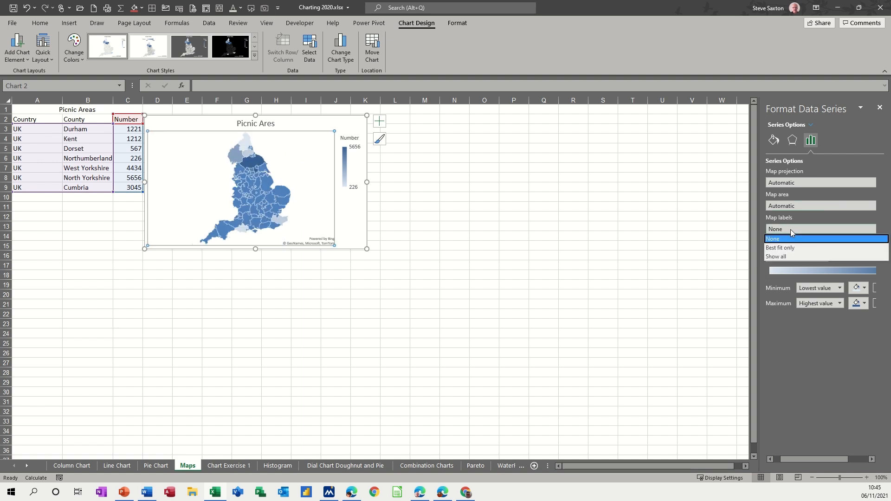
pyautogui.click(783, 247)
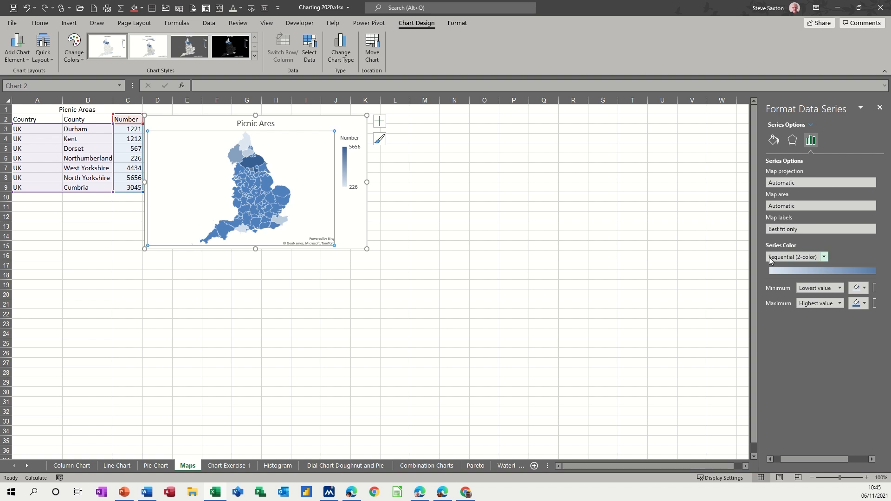
# Switch the series color to Diverging (3-color) and set the map area to Only regions with data
pyautogui.click(826, 260)
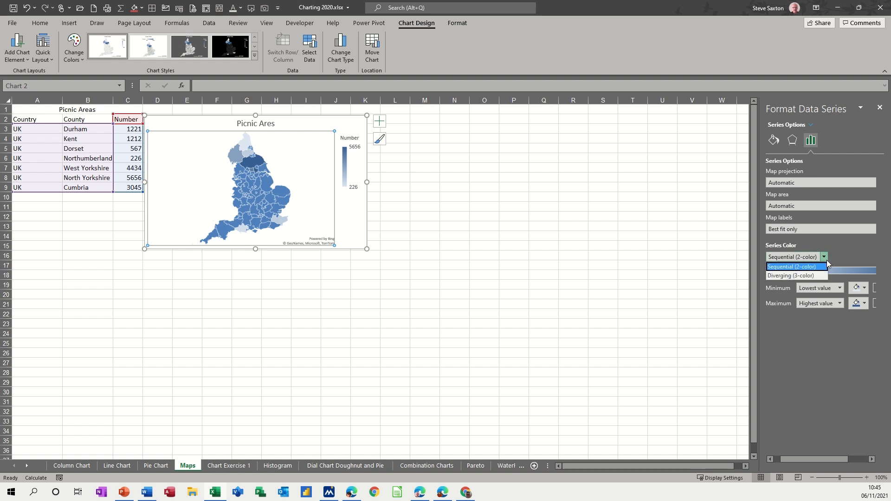
pyautogui.click(787, 274)
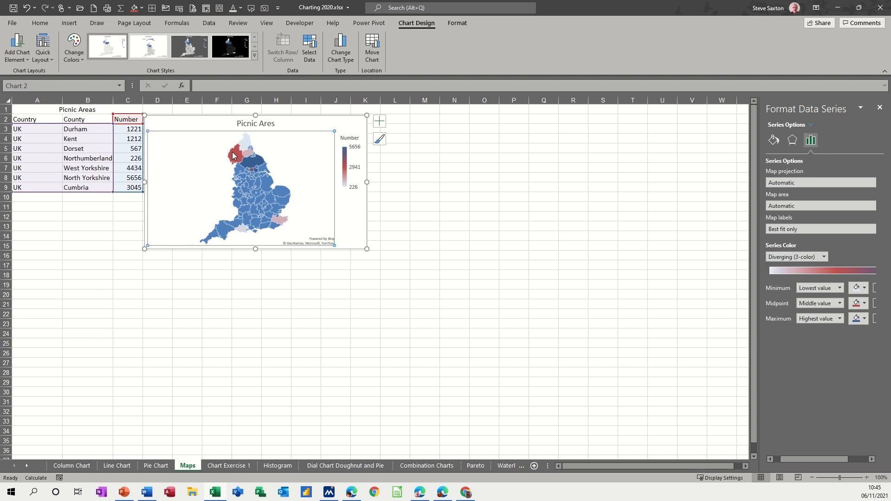
pyautogui.click(795, 207)
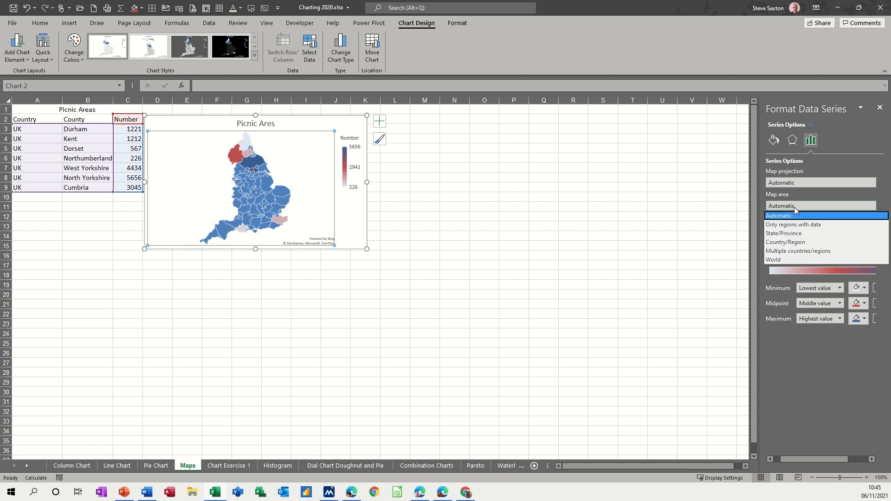
pyautogui.click(799, 225)
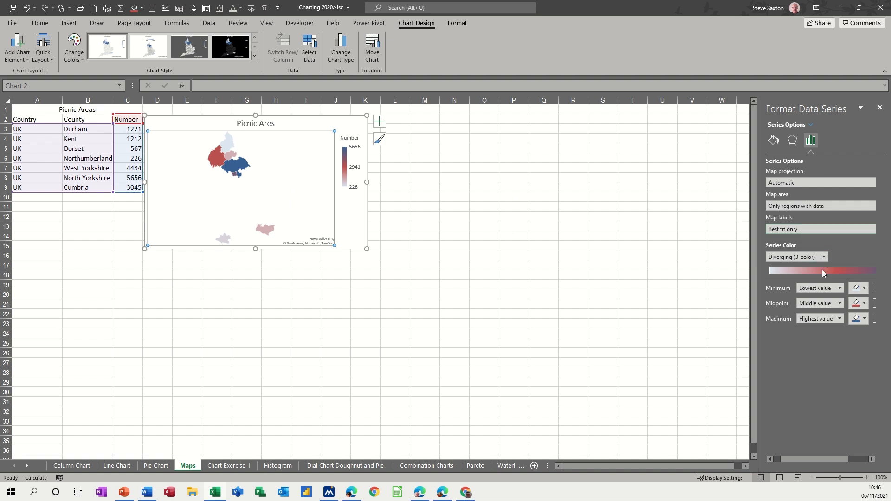
# Color the map series red for the minimum, gold for the midpoint and light green for the maximum
pyautogui.click(865, 289)
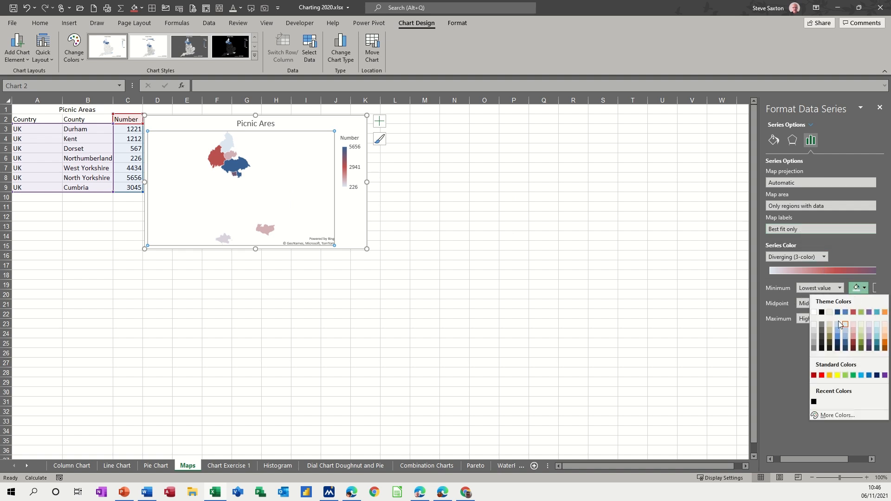
pyautogui.click(821, 375)
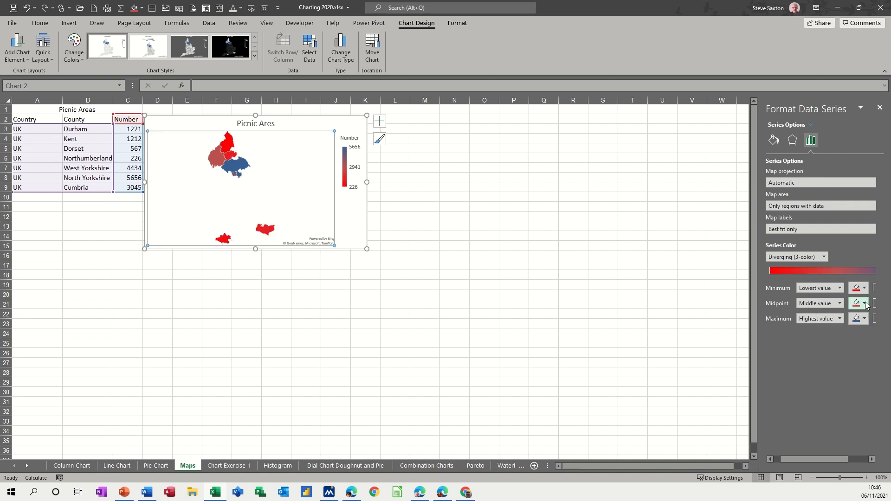
pyautogui.click(865, 304)
pyautogui.click(832, 389)
pyautogui.click(865, 321)
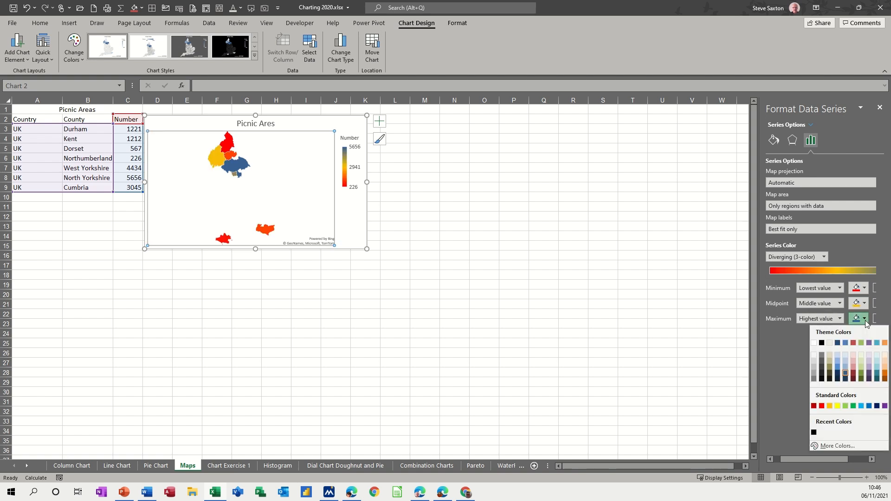
pyautogui.click(845, 406)
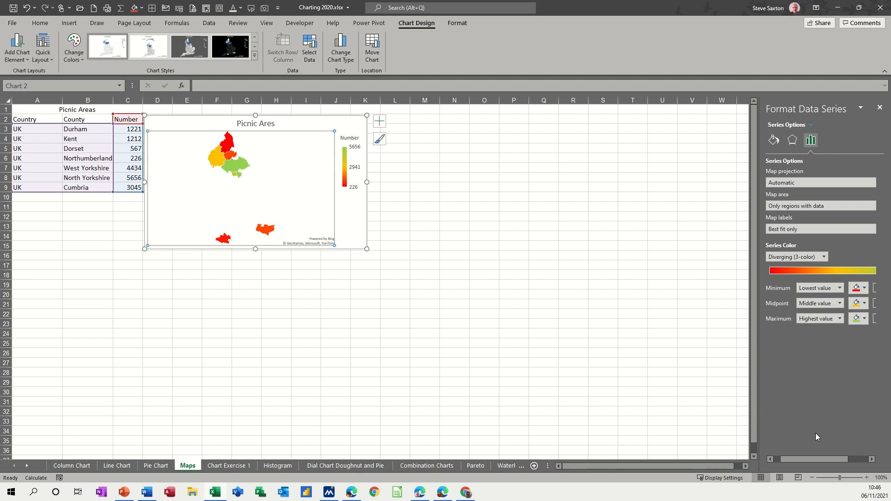
pyautogui.moveTo(811, 458); pyautogui.dragTo(829, 464)
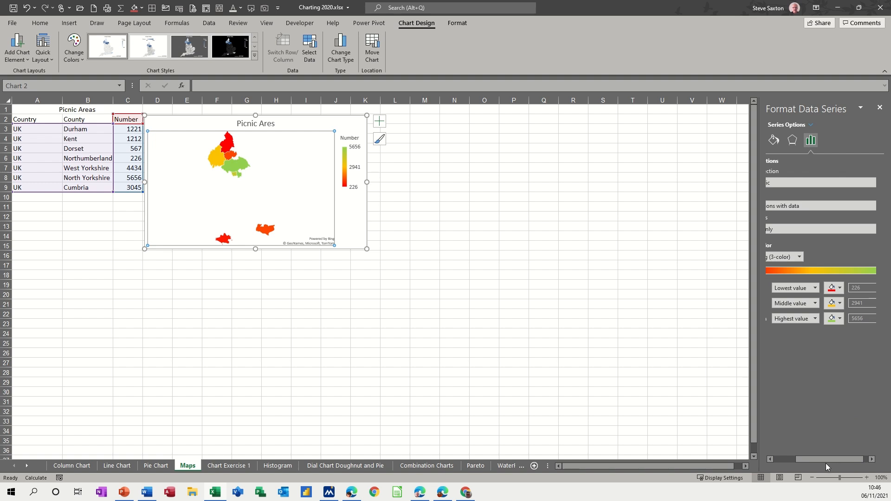
pyautogui.moveTo(824, 461); pyautogui.dragTo(808, 461)
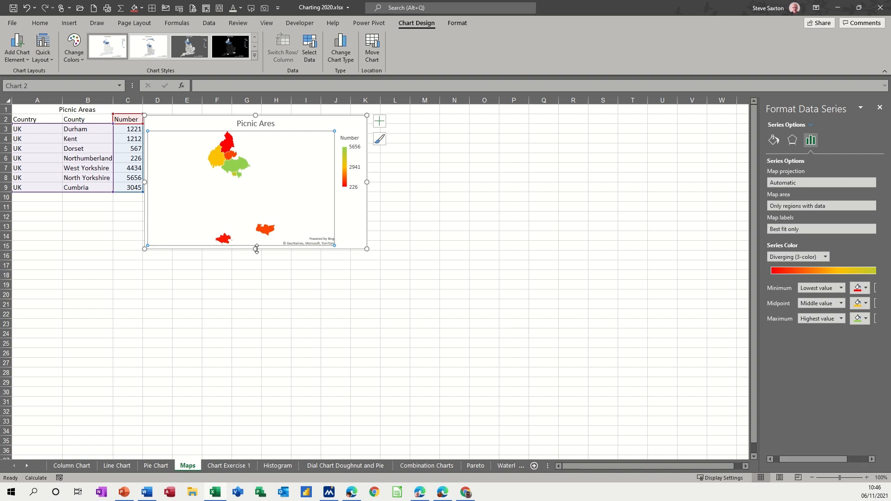
# Examine the formatting options for the map's chart area, plot area, data series, legend and legend entry
pyautogui.click(337, 199)
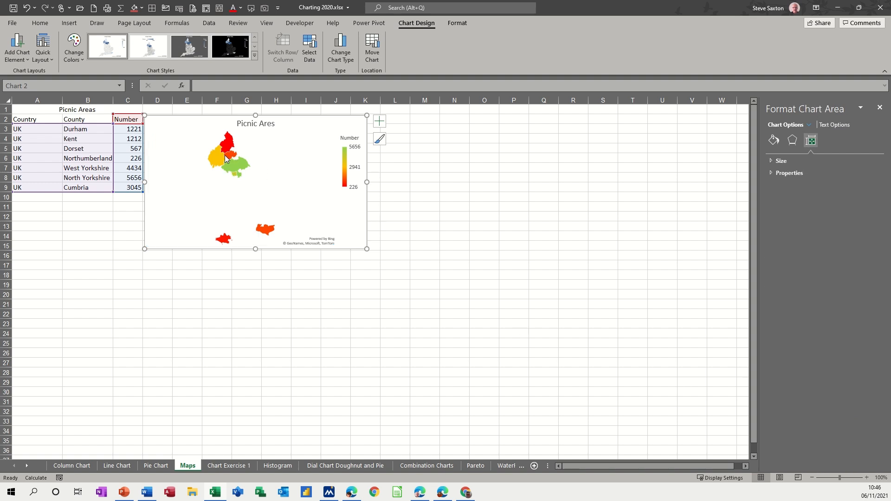
pyautogui.click(282, 202)
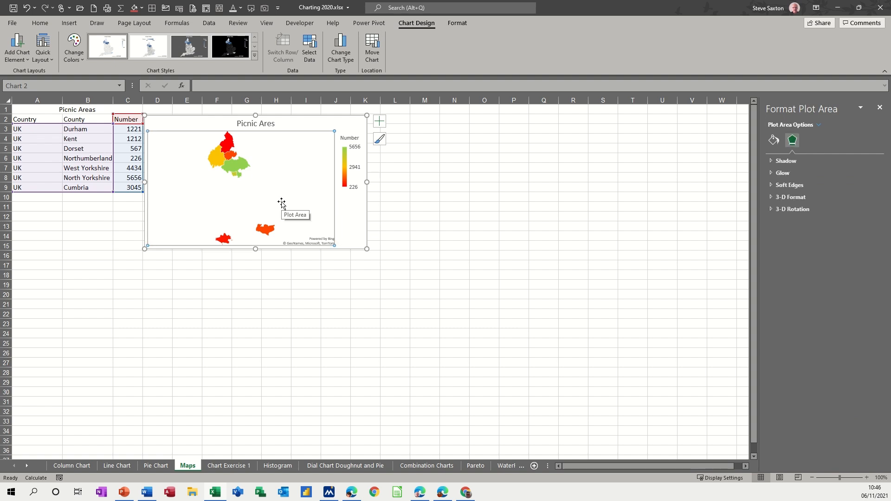
pyautogui.click(233, 169)
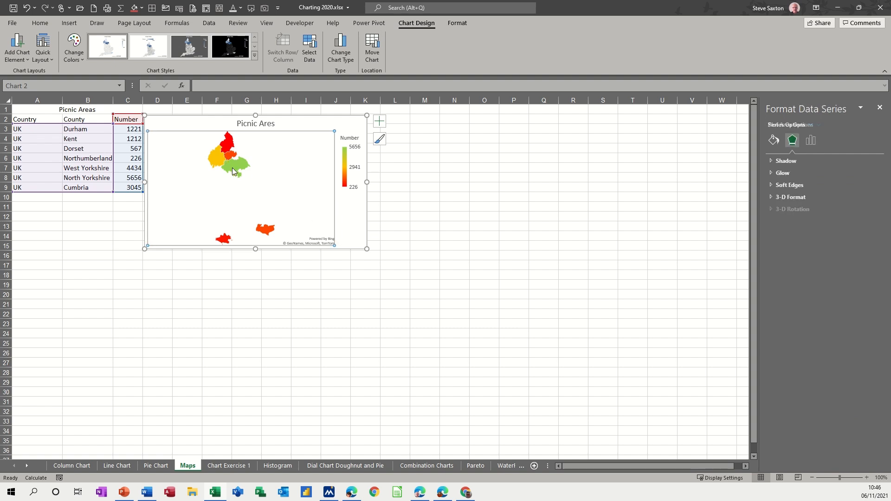
pyautogui.click(810, 140)
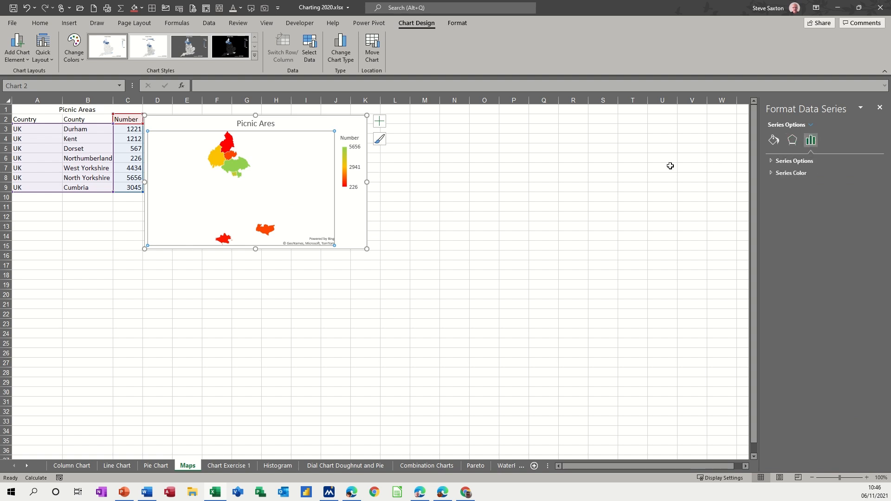
pyautogui.click(343, 178)
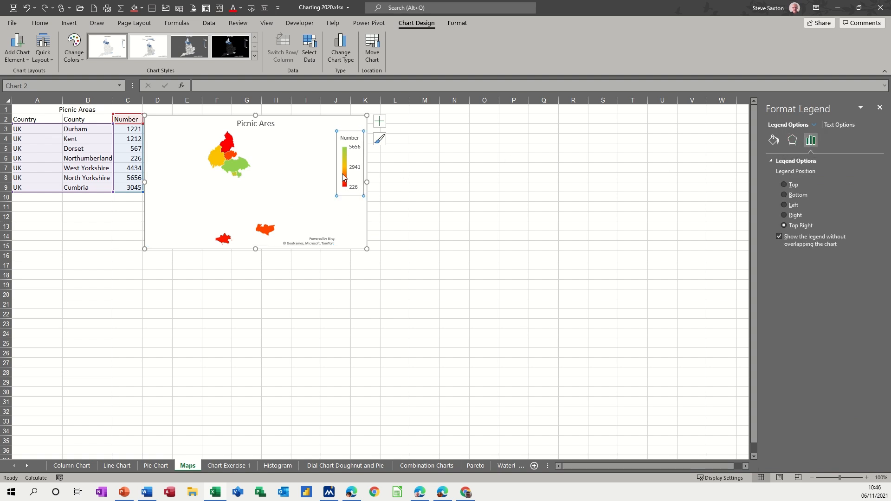
pyautogui.click(343, 178)
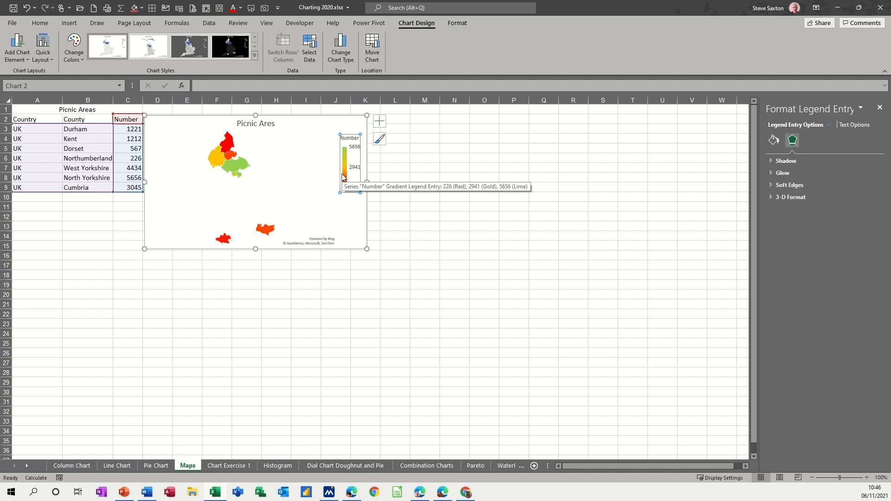
# Set the map area of the data series to Automatic, keeping the map projection at Automatic
pyautogui.click(233, 165)
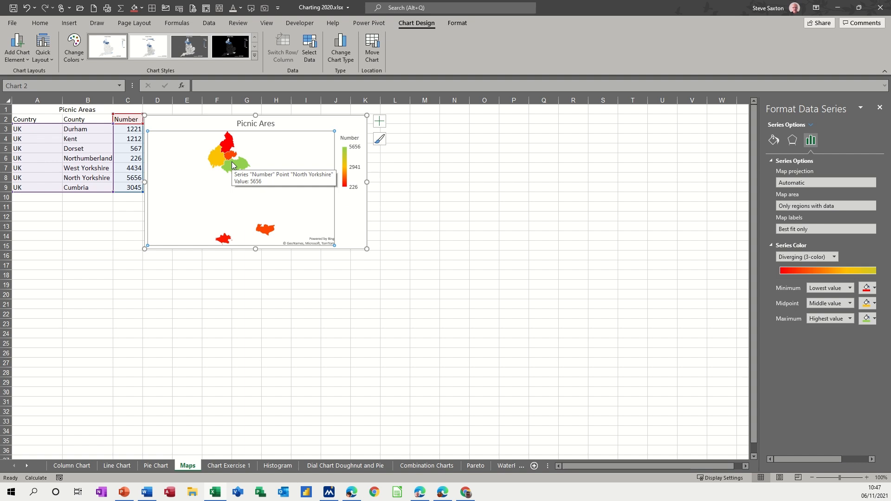
pyautogui.click(789, 210)
pyautogui.click(790, 217)
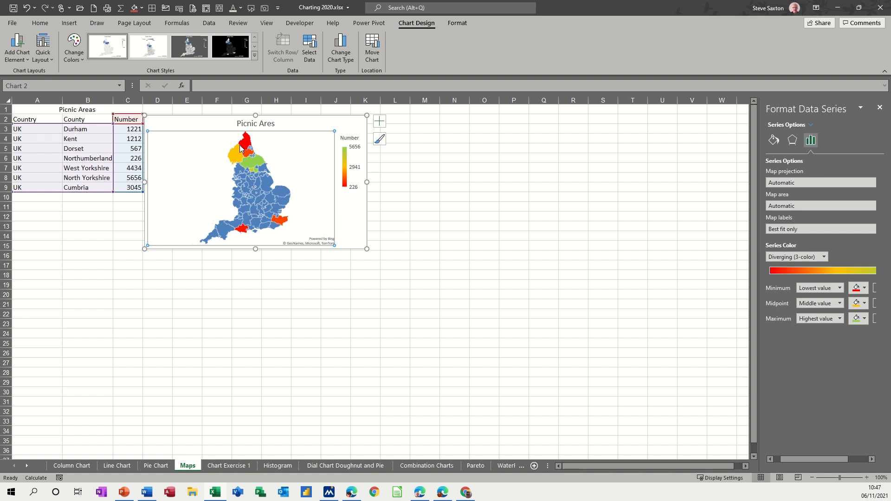
pyautogui.click(801, 182)
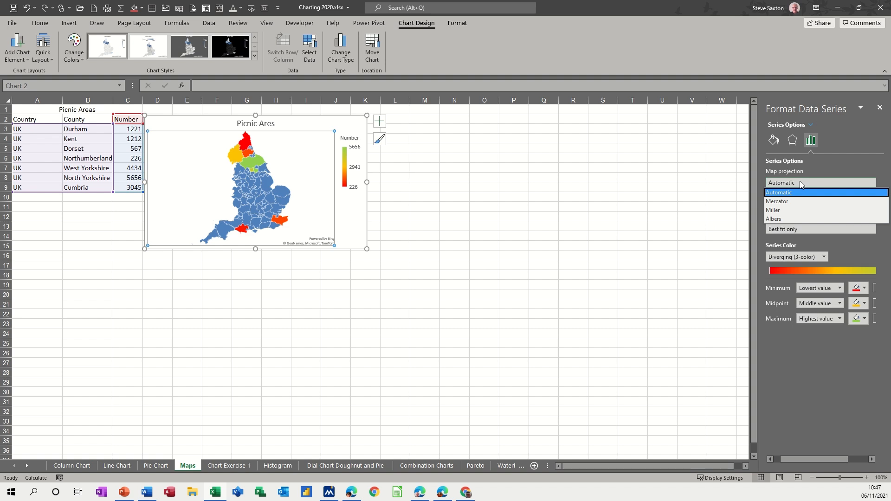
pyautogui.click(766, 343)
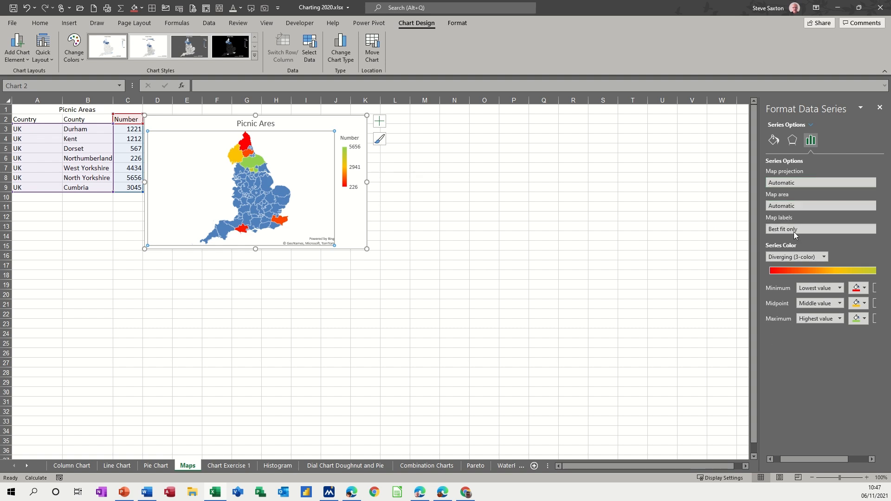
# Try State/Province, Country/Region and Multiple countries/regions as the map area with the three-color scale
pyautogui.click(793, 208)
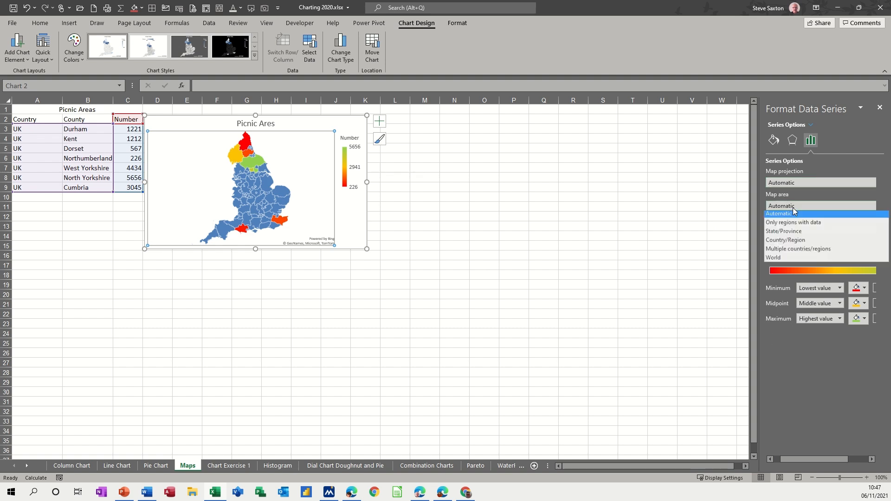
pyautogui.click(788, 233)
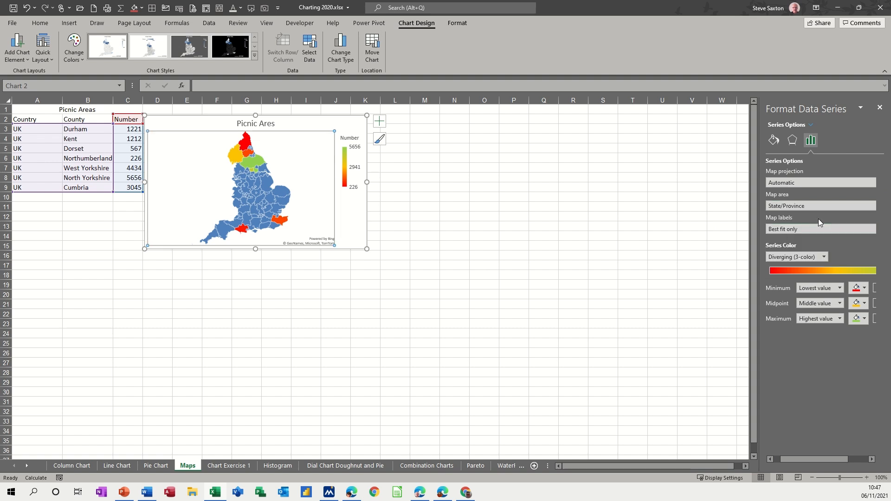
pyautogui.click(794, 208)
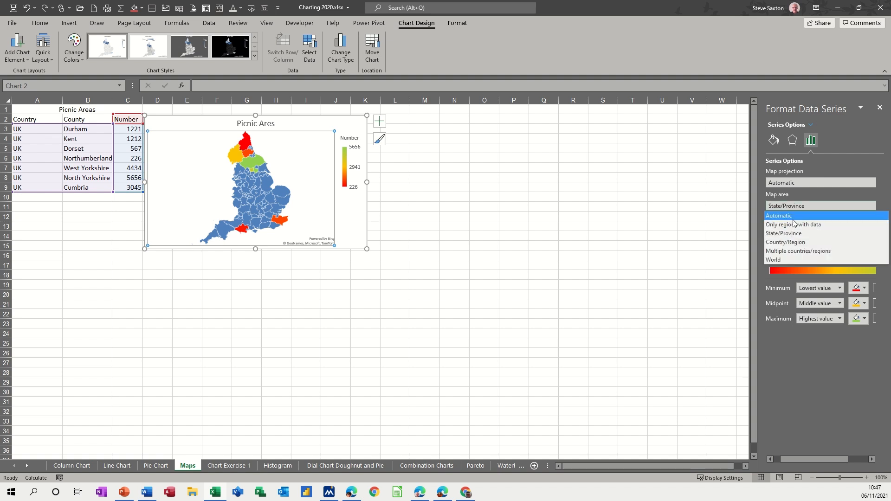
pyautogui.click(789, 246)
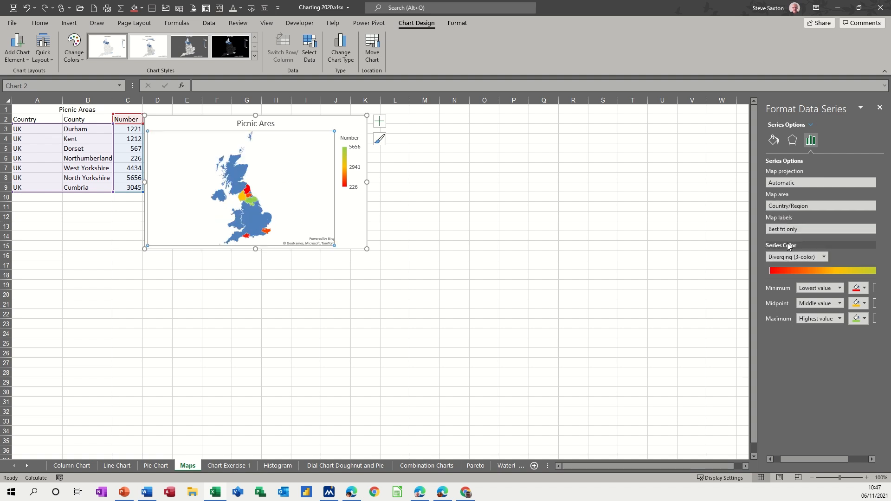
pyautogui.click(797, 207)
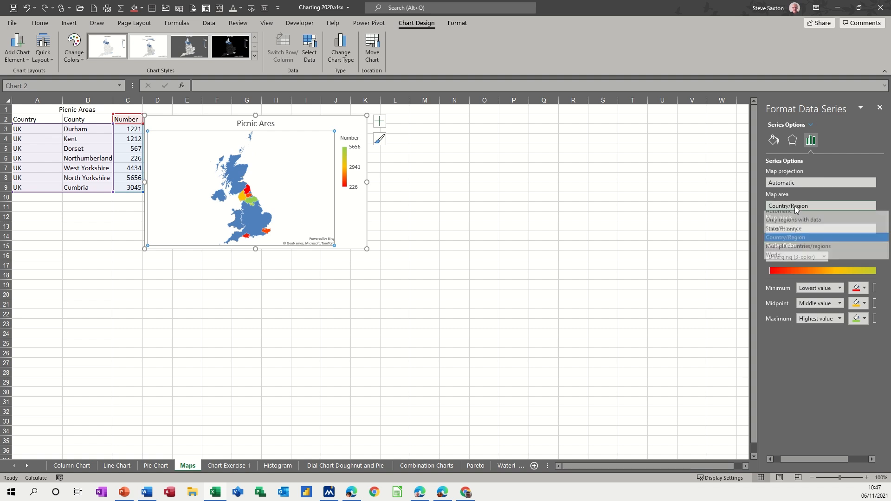
pyautogui.click(792, 252)
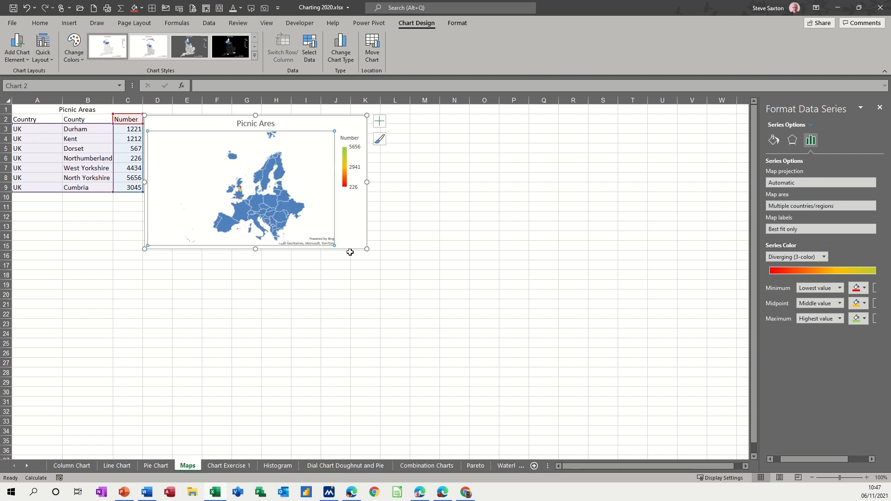
# Enlarge the map chart so its lower corner reaches about cell P29, and set the map area to Automatic
pyautogui.moveTo(369, 249); pyautogui.dragTo(516, 383)
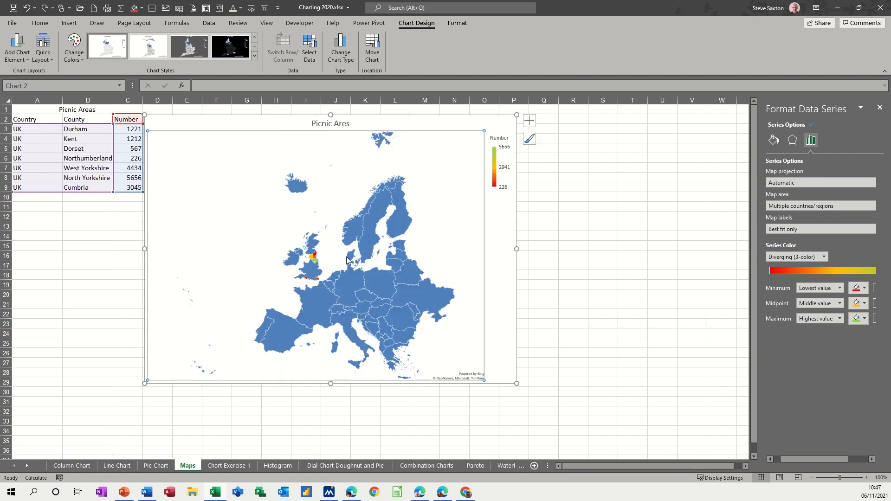
pyautogui.click(797, 205)
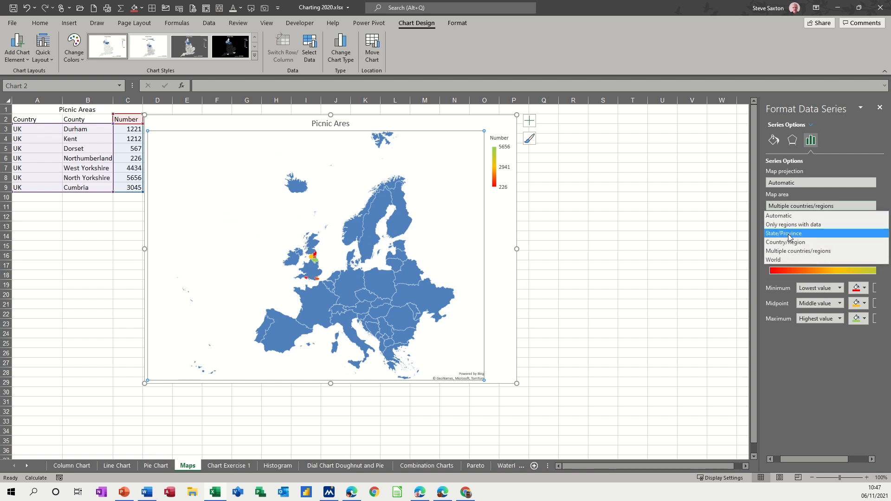
pyautogui.click(781, 216)
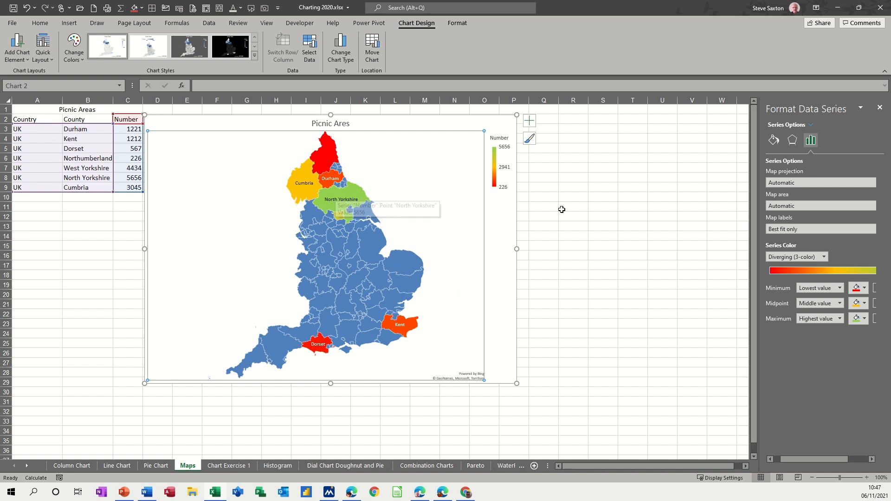
# Try None and Best fit only before setting the map labels to Show all, and widen the map chart to about column U
pyautogui.click(791, 230)
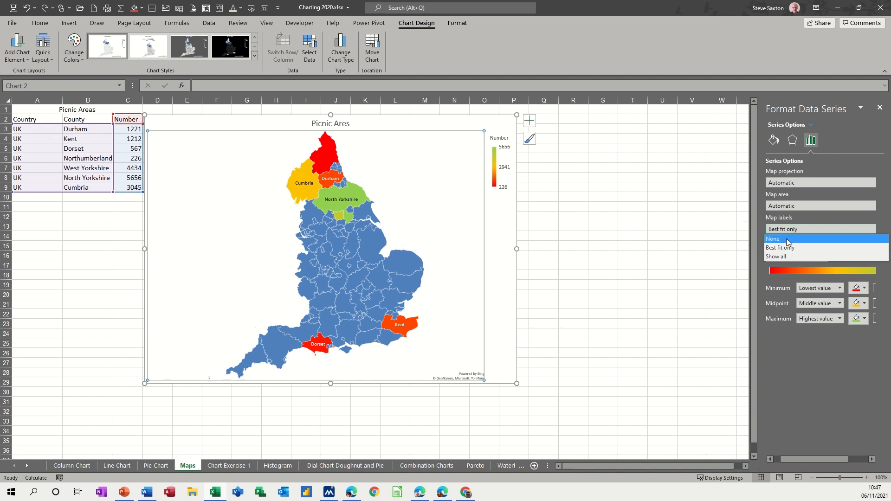
pyautogui.click(786, 239)
pyautogui.click(790, 231)
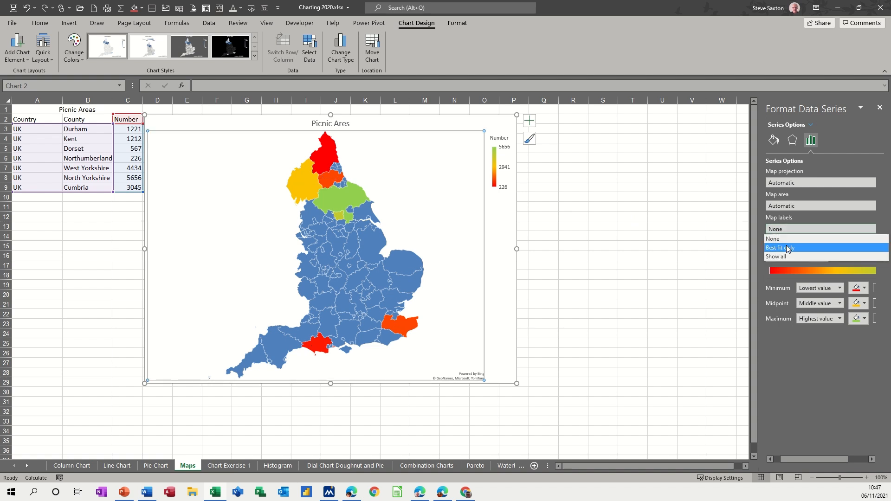
pyautogui.click(786, 245)
pyautogui.click(788, 231)
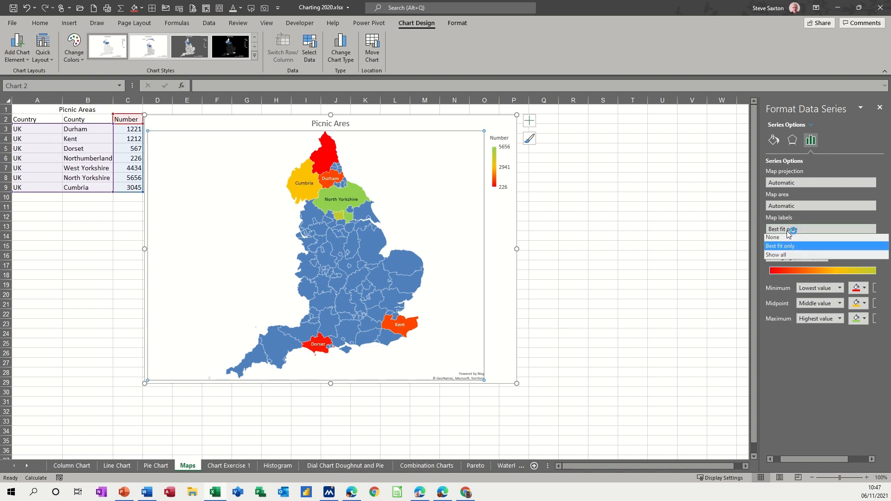
pyautogui.click(786, 255)
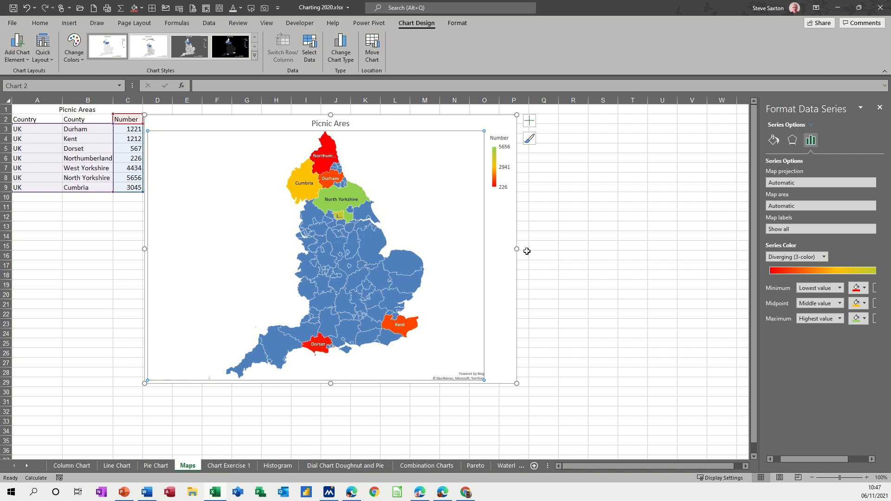
pyautogui.moveTo(519, 249); pyautogui.dragTo(672, 262)
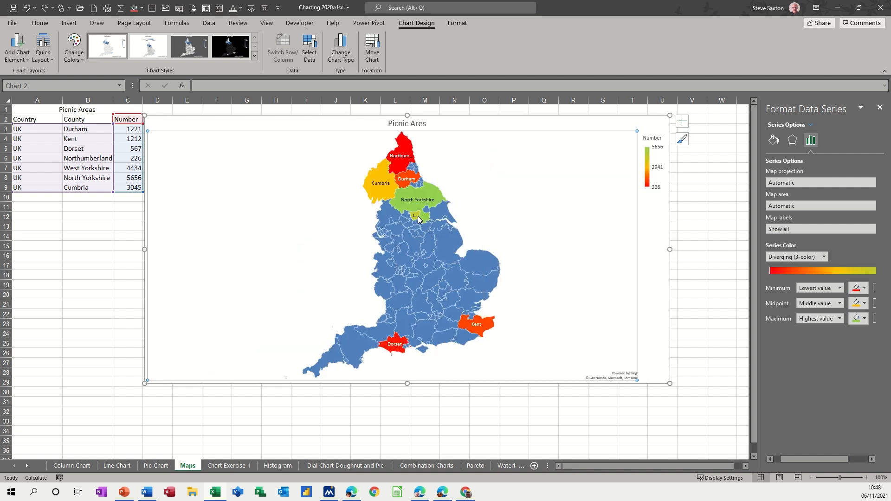
pyautogui.moveTo(419, 219)
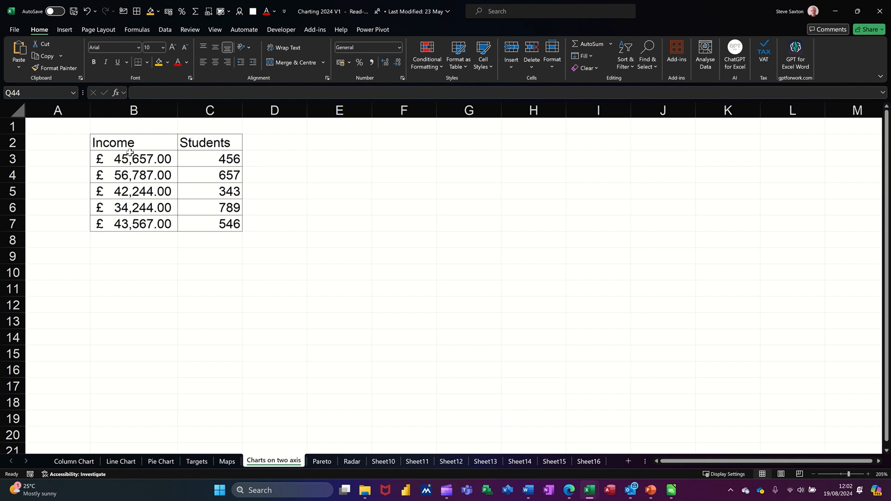
# Try a 2D clustered column chart of the Income and Students data in B2:C7, and delete it
pyautogui.moveTo(125, 144); pyautogui.dragTo(206, 224)
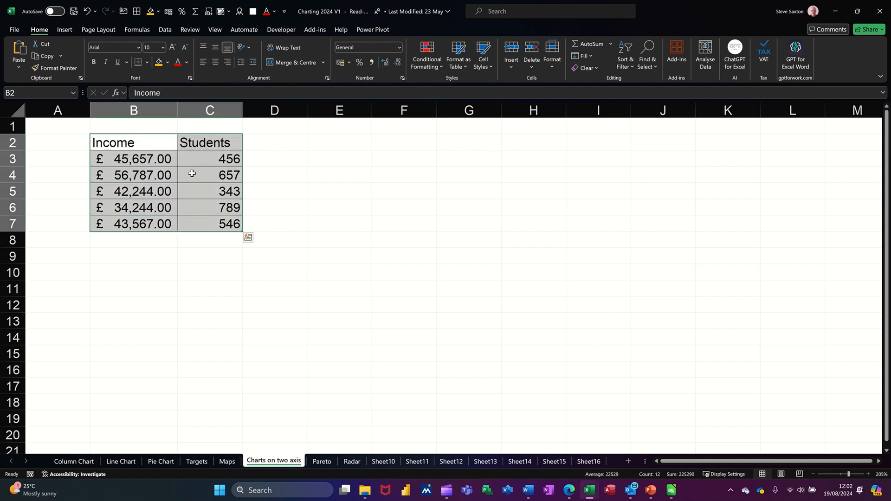
pyautogui.click(67, 30)
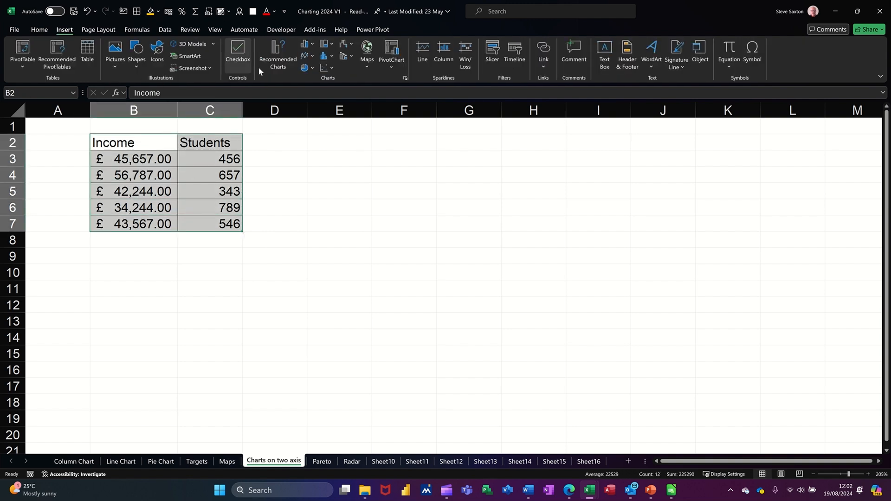
pyautogui.click(305, 48)
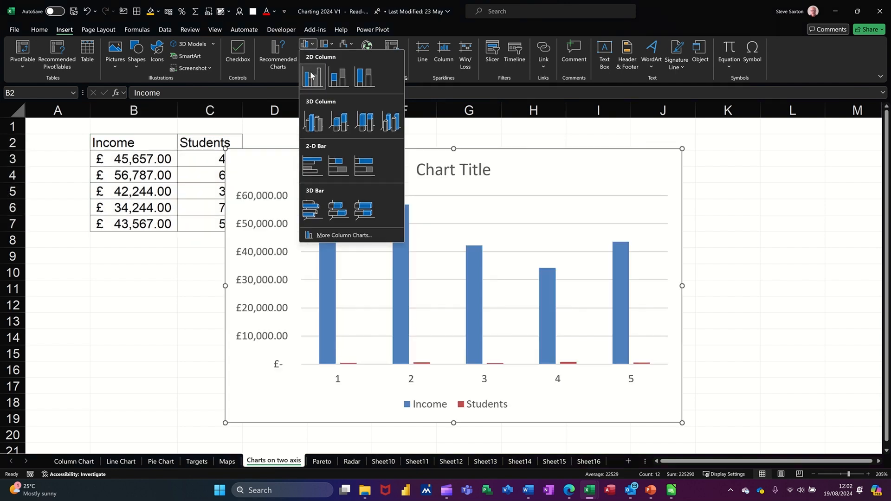
pyautogui.click(319, 72)
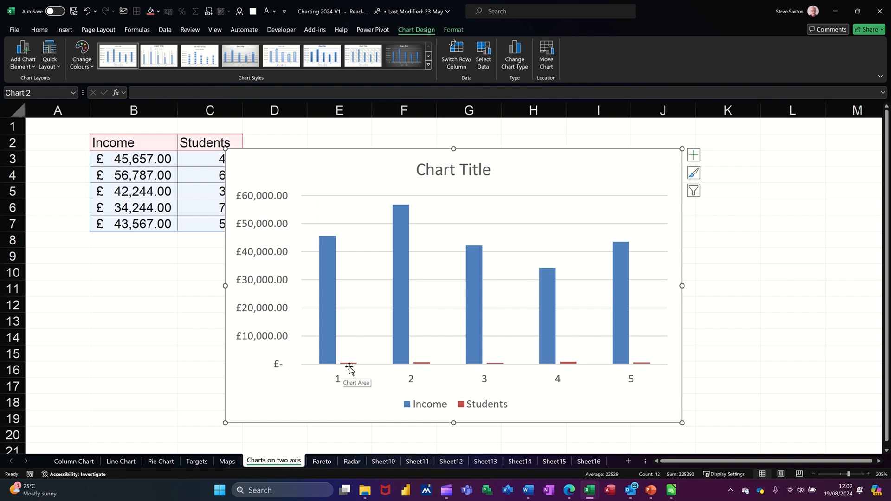
pyautogui.press('Delete')
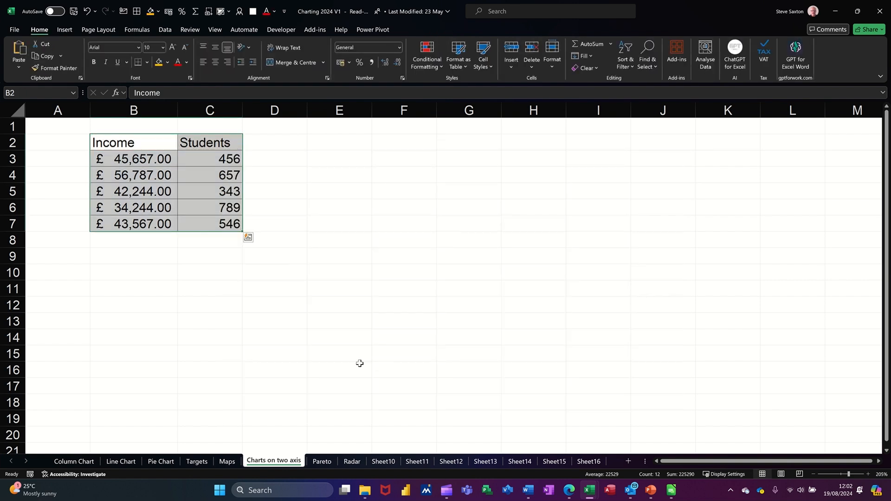
# Insert a Clustered Column – Line on Secondary Axis combo chart of the Income and Students data, and move it clear of the table
pyautogui.click(65, 31)
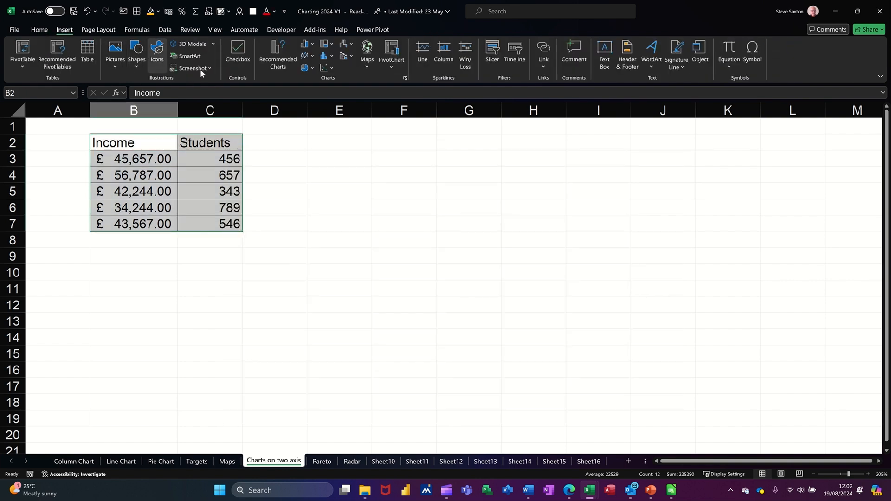
pyautogui.click(345, 58)
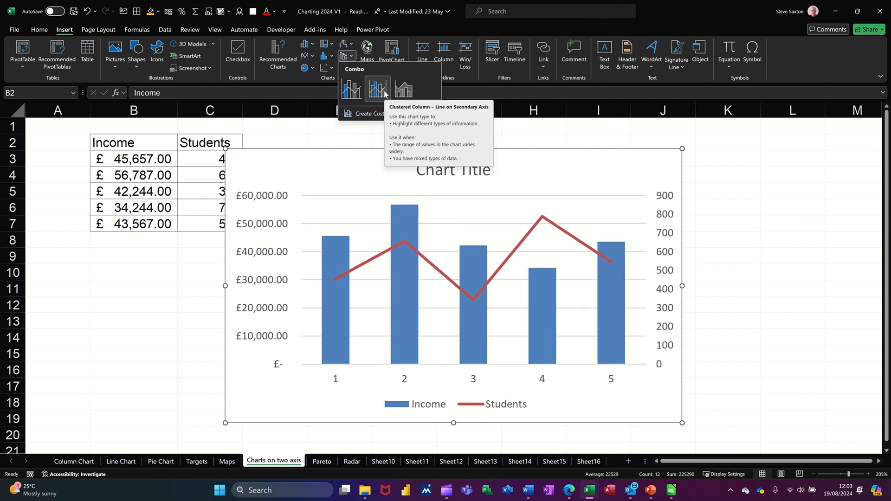
pyautogui.click(378, 88)
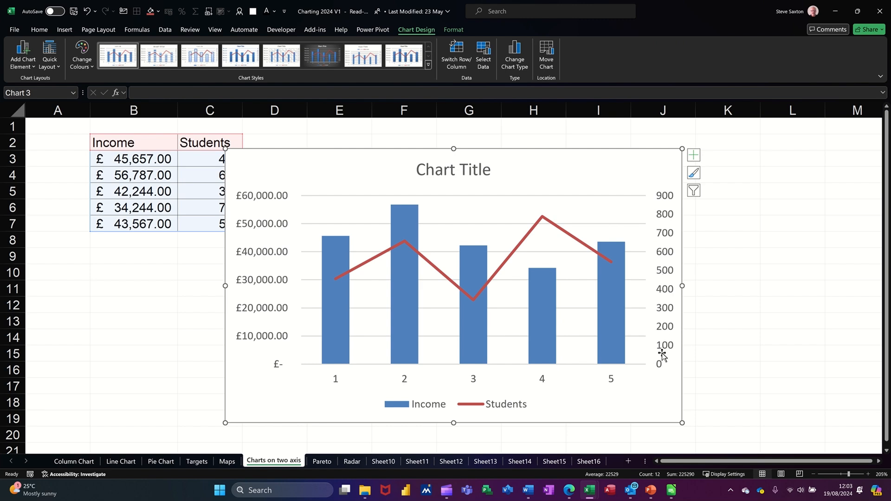
pyautogui.moveTo(551, 178); pyautogui.dragTo(594, 165)
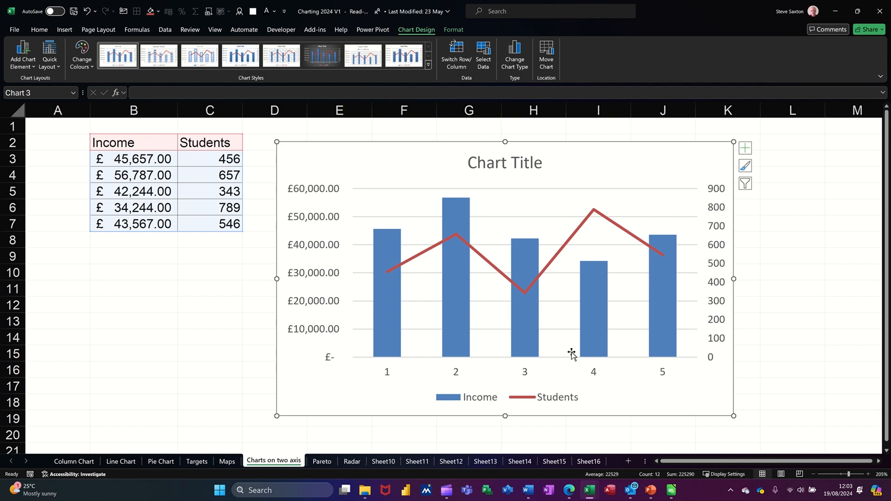
# Examine the chart type and secondary axis settings of the Income and Students series in the combo chart
pyautogui.click(515, 69)
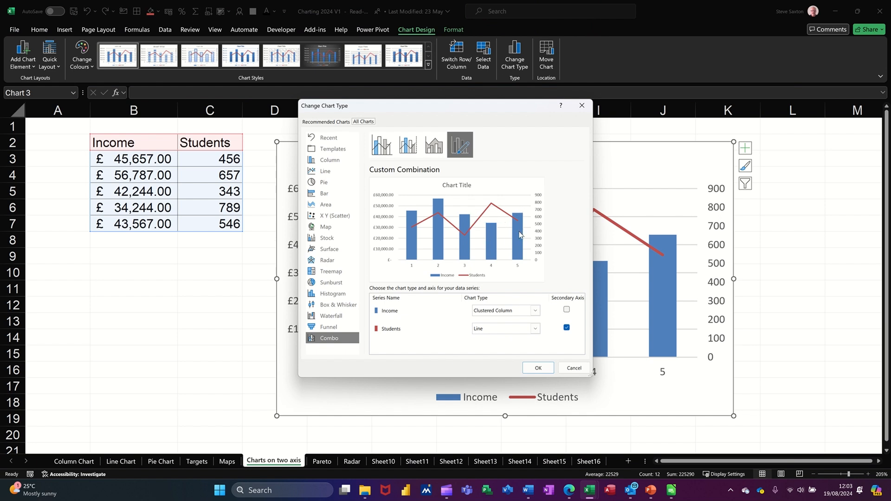
pyautogui.click(538, 368)
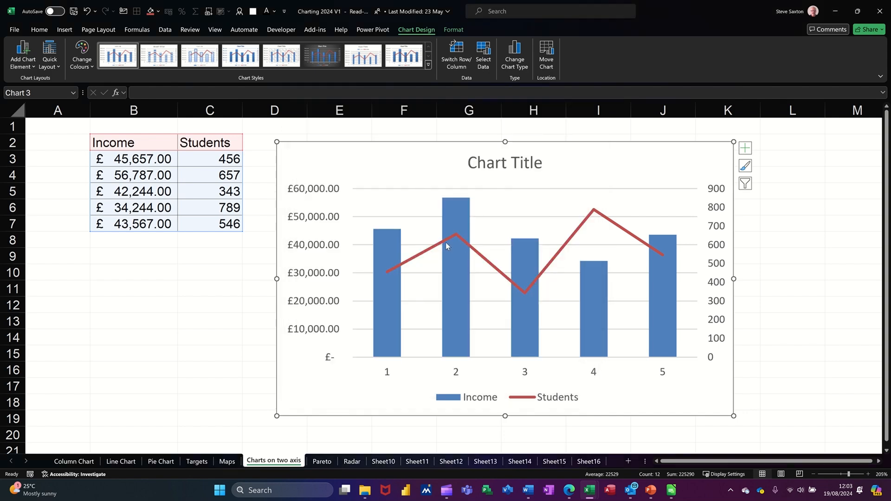
pyautogui.moveTo(446, 242)
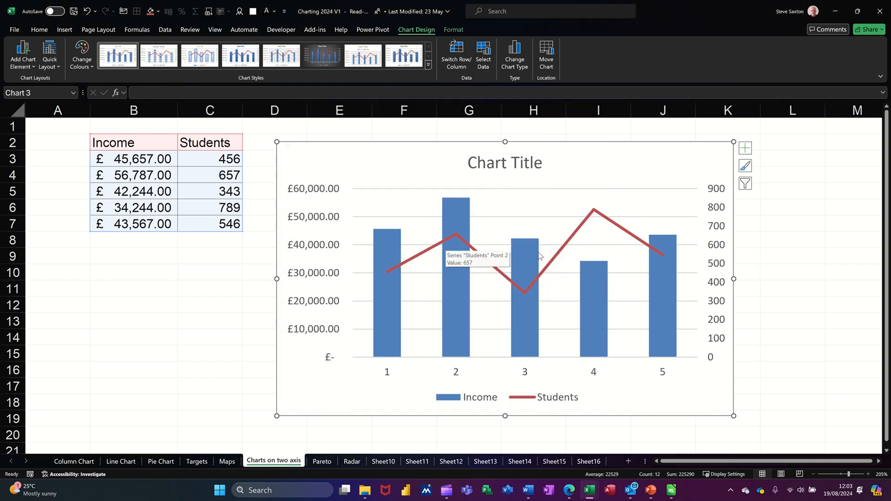